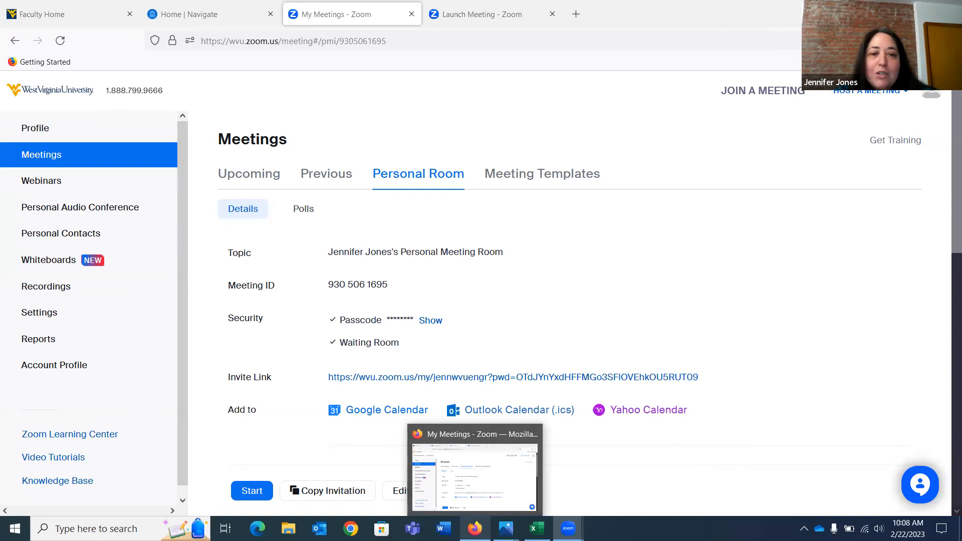
Open the Outlook Example.PNG image in Photos to view the sample work-week calendar
mouse_move(538, 529)
mouse_move(568, 529)
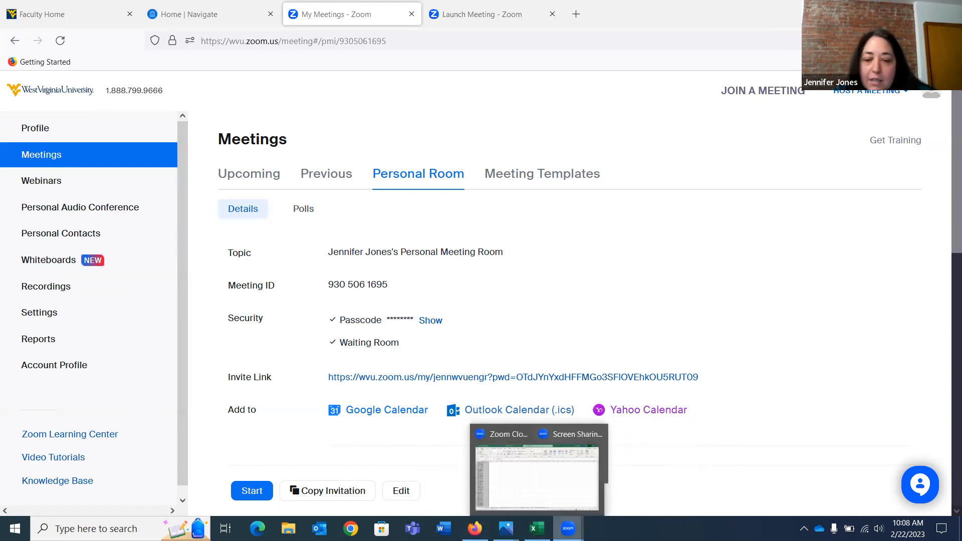
mouse_move(506, 529)
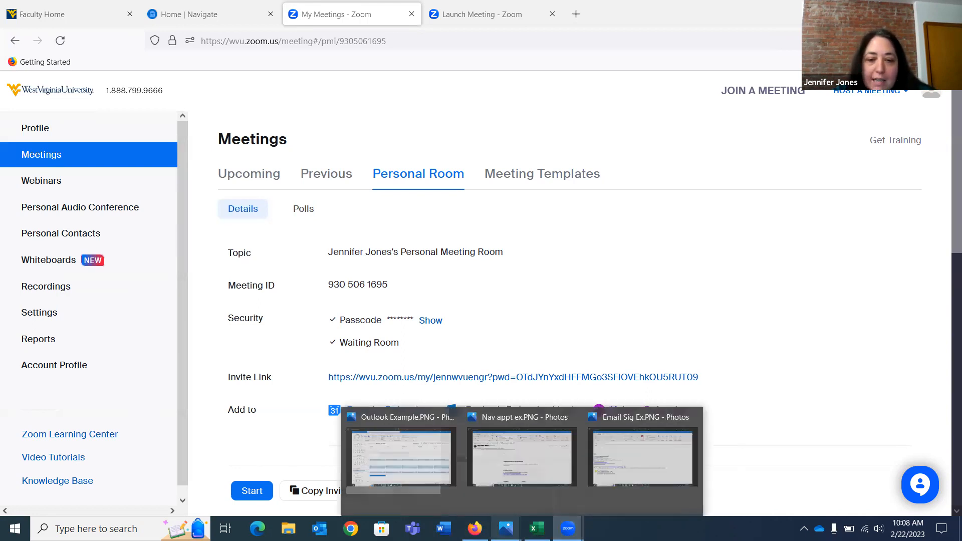
click(383, 458)
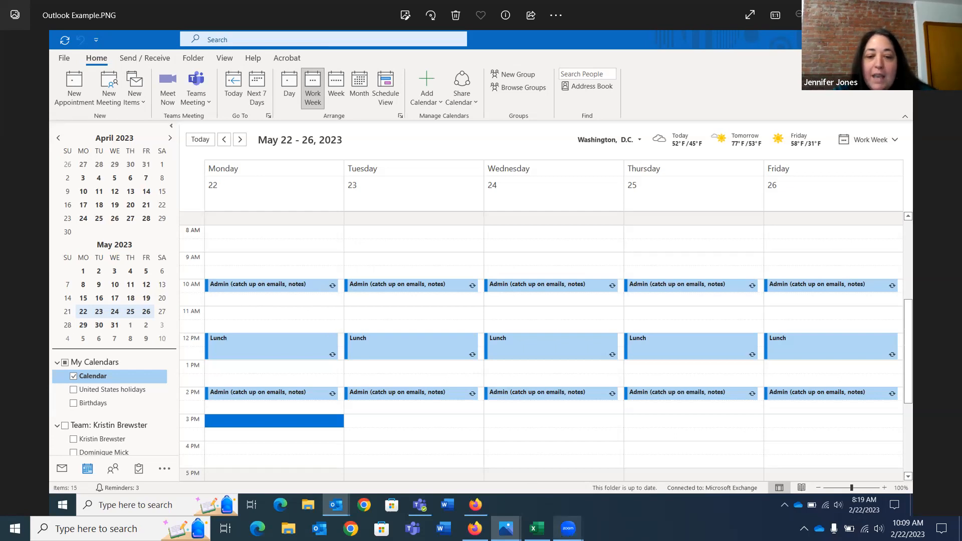
Switch back to the Zoom personal room page in Firefox and highlight the full invite link
mouse_move(506, 529)
mouse_move(536, 529)
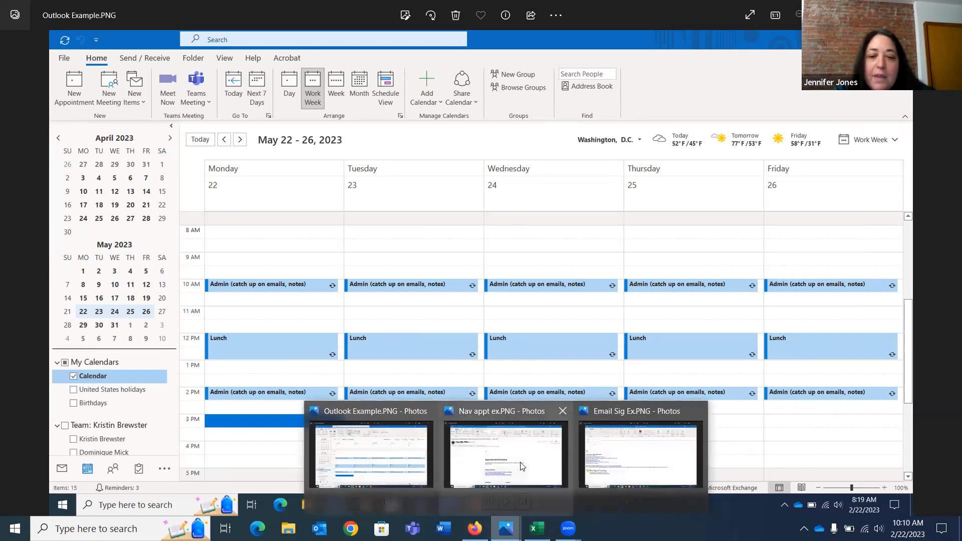
click(475, 529)
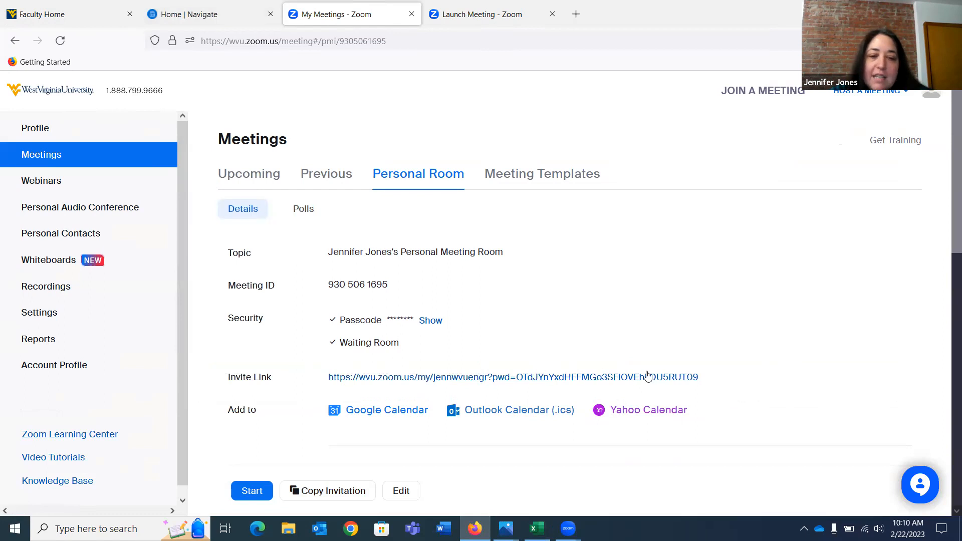
drag(704, 380, 330, 374)
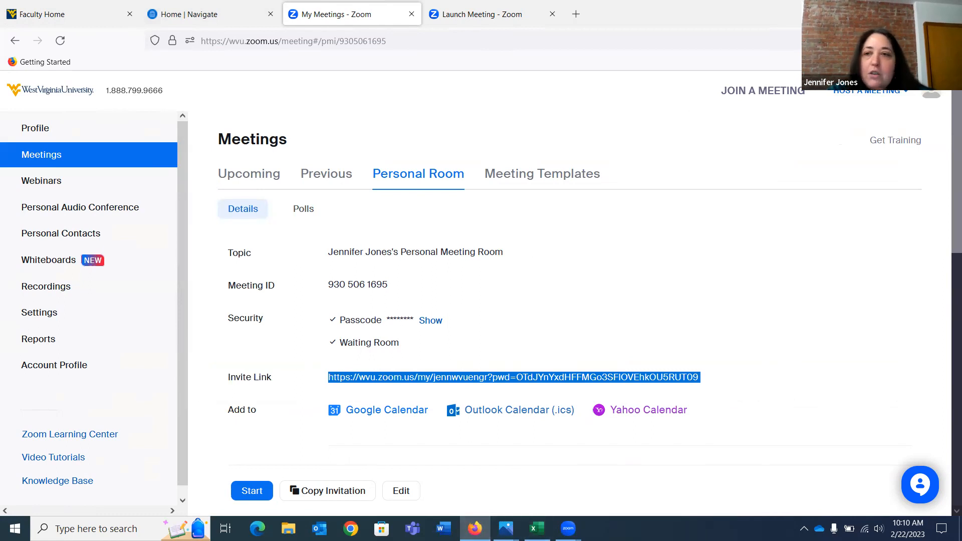
Switch to the Navigate staff home page and view the available times and Personal Availability Link under My Availability
click(919, 14)
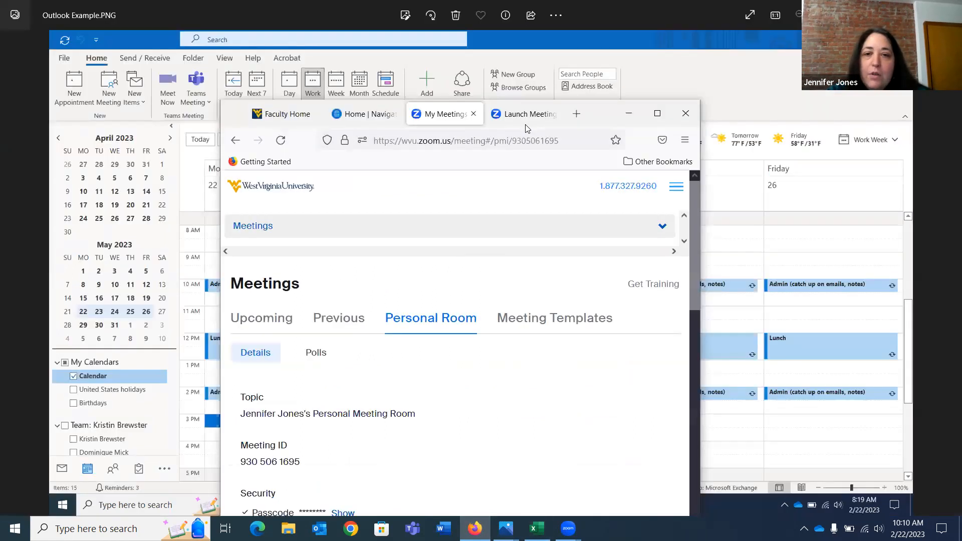
click(364, 123)
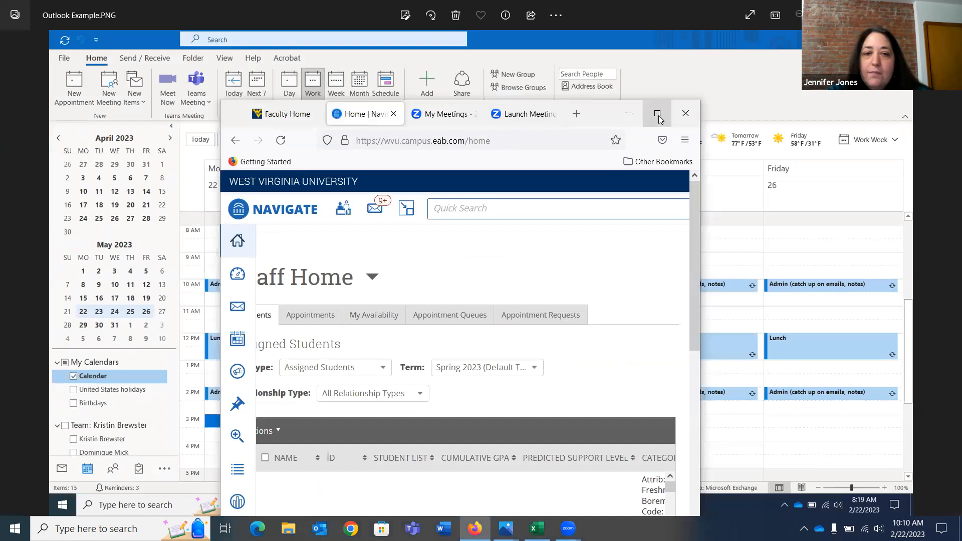
click(658, 115)
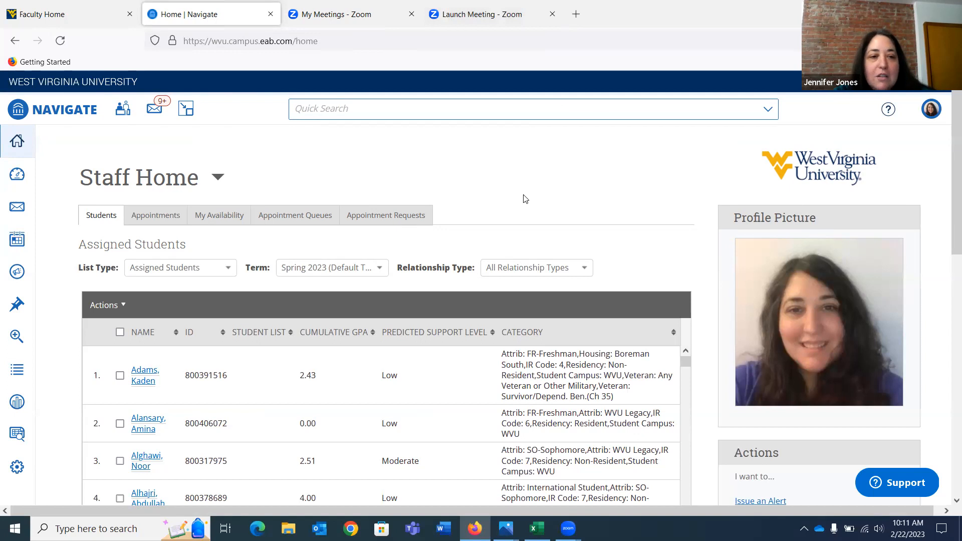
click(222, 216)
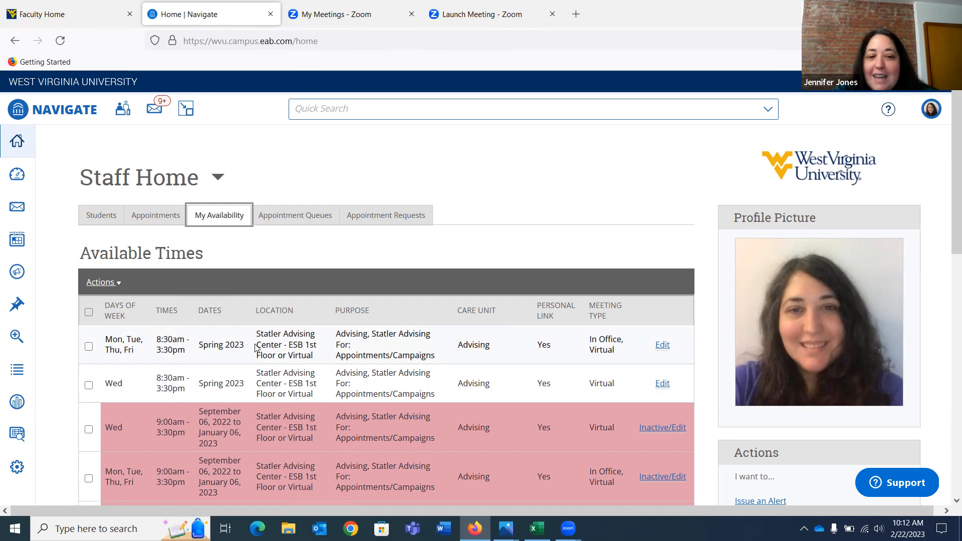
scroll(255, 346, down, 5)
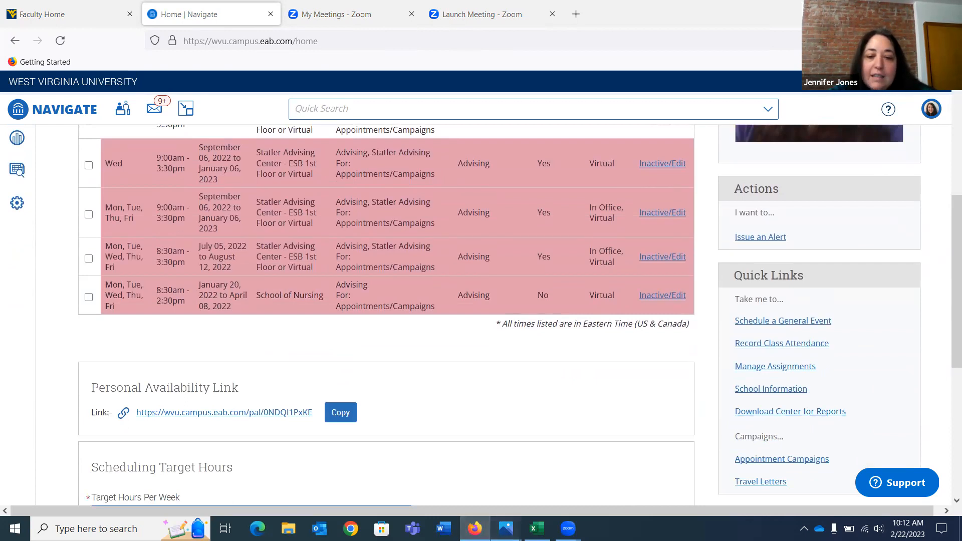
Open the Email Sig Ex.PNG image in Photos to view the scheduling link in the sample e-mail signature
mouse_move(507, 527)
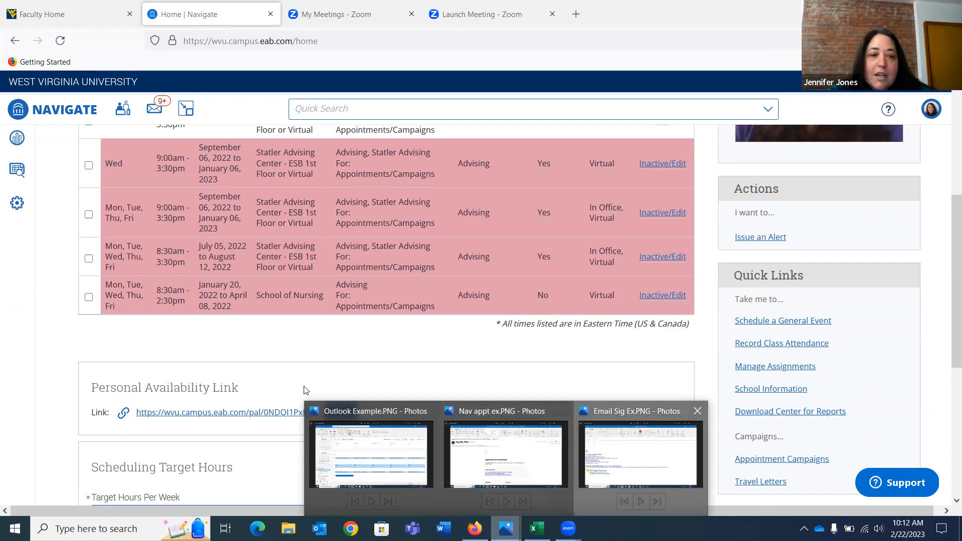
click(661, 464)
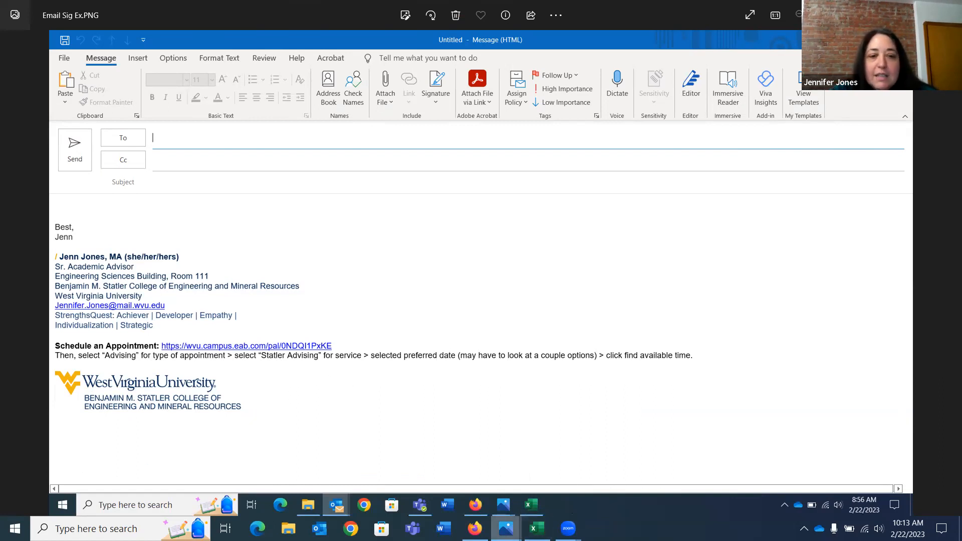
mouse_move(506, 528)
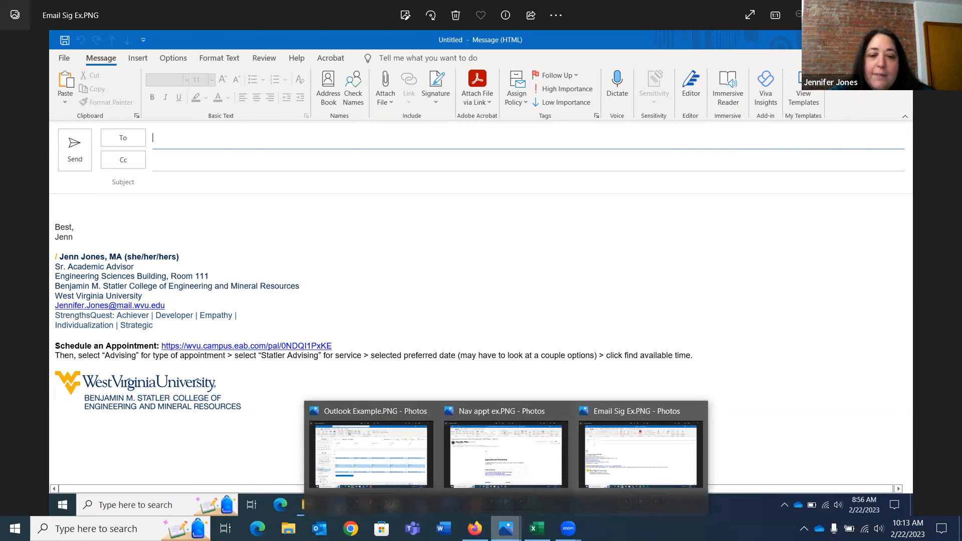
Return to Navigate in Firefox and examine the Scheduling Target Hours settings, including the target hours per week
click(475, 529)
scroll(441, 425, down, 1)
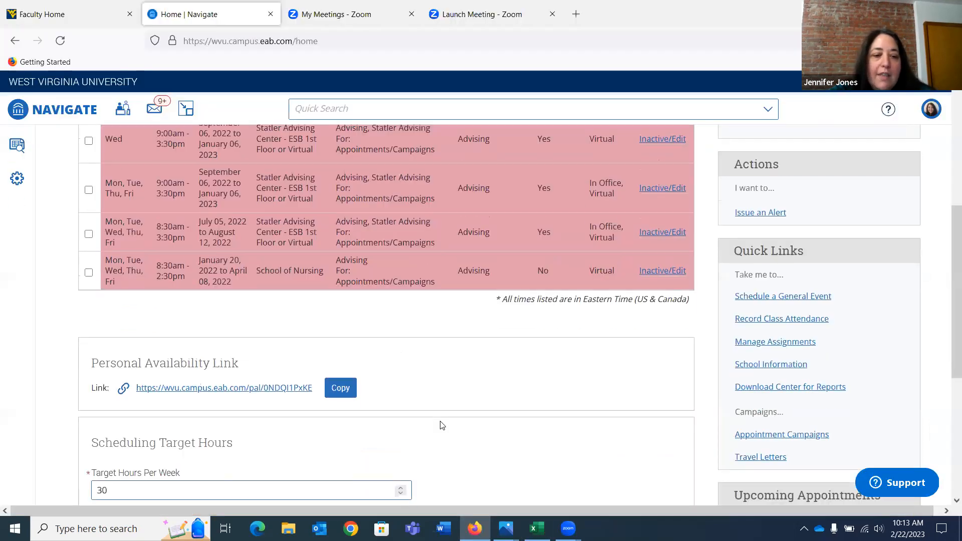
scroll(441, 425, down, 3)
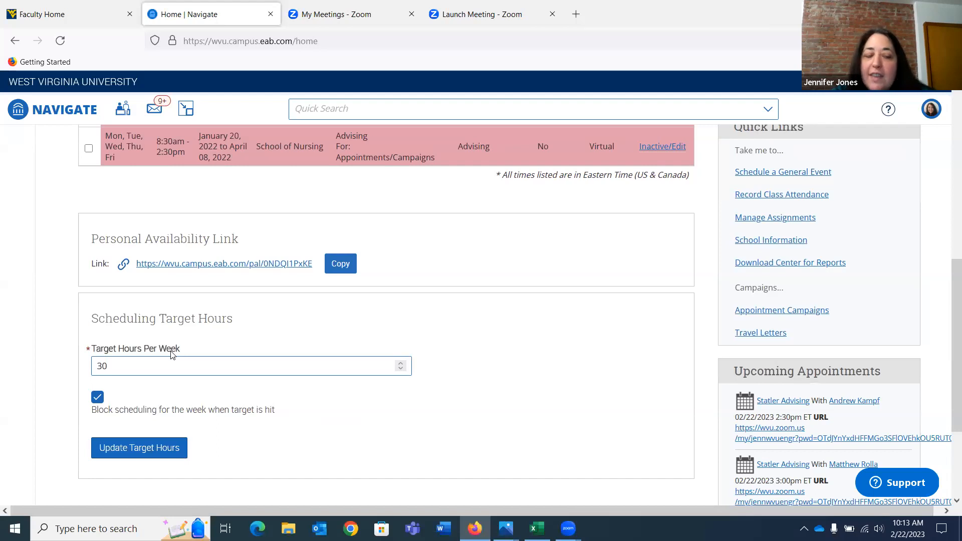
click(106, 369)
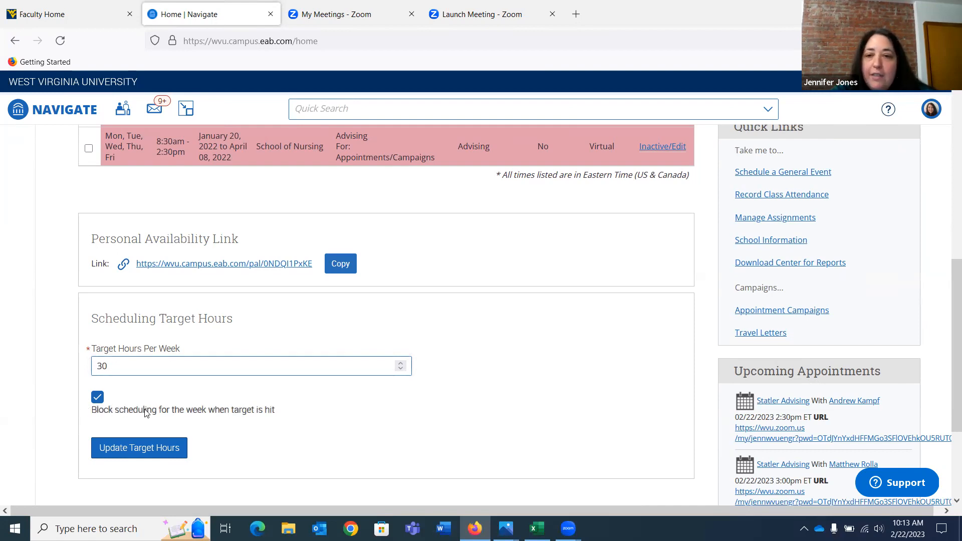
Open Lists & Saved Items in Navigate and review the student lists and saved searches
scroll(144, 409, up, 6)
scroll(144, 409, up, 3)
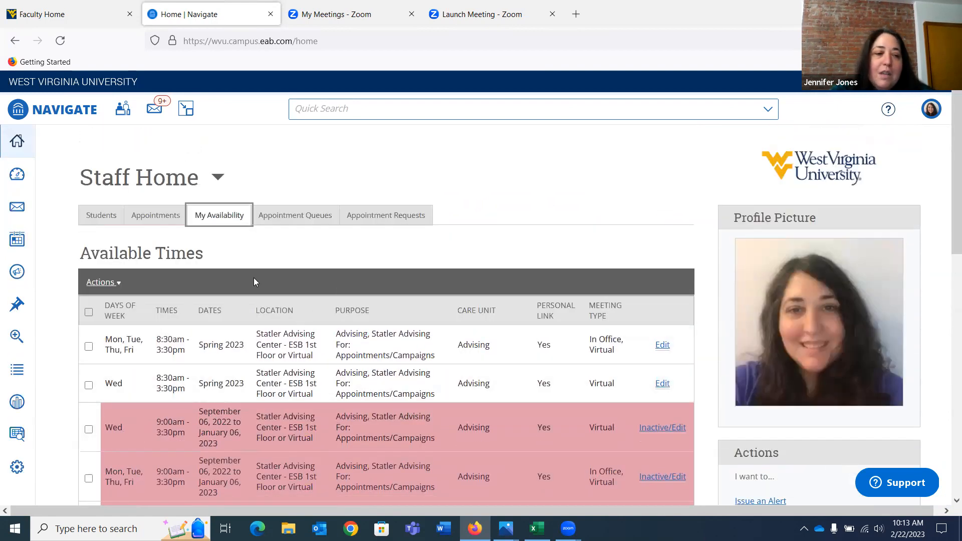
click(12, 369)
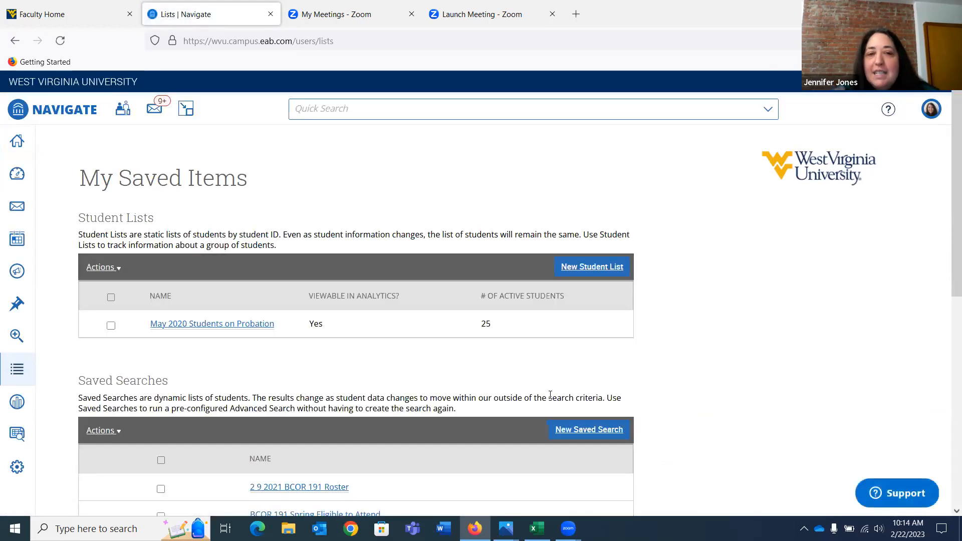
scroll(550, 395, down, 3)
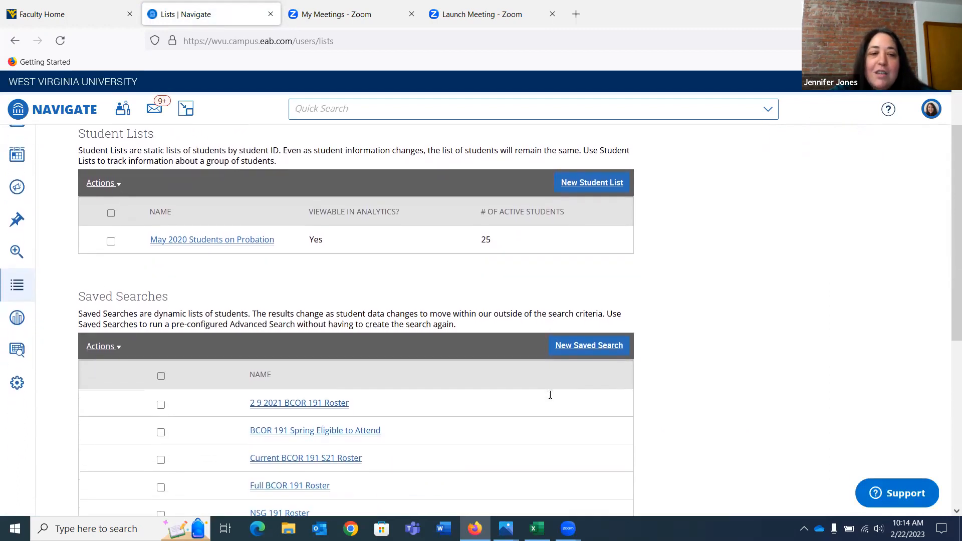
scroll(634, 317, up, 3)
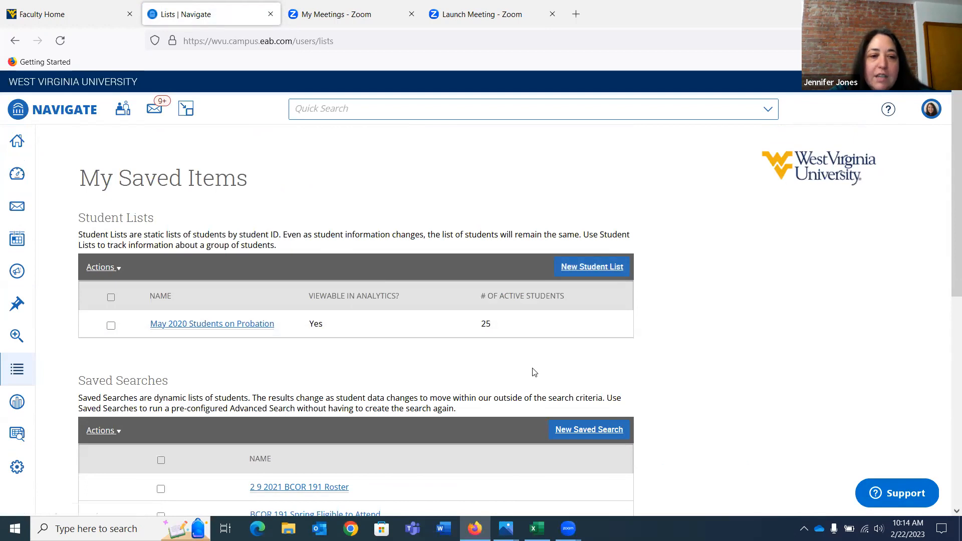
scroll(247, 324, down, 3)
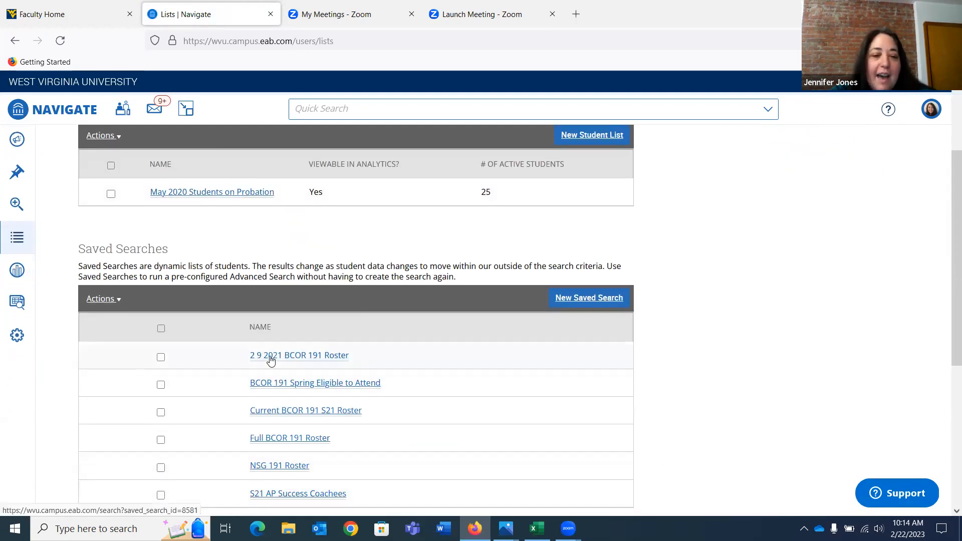
scroll(271, 360, up, 3)
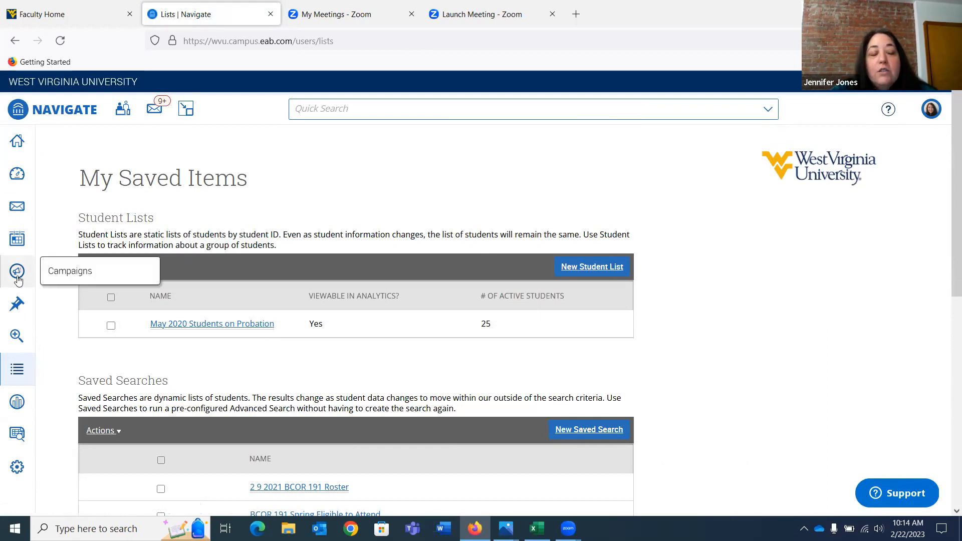
Return to Staff Home, open Appointment Campaigns and look over the existing campaigns
click(16, 143)
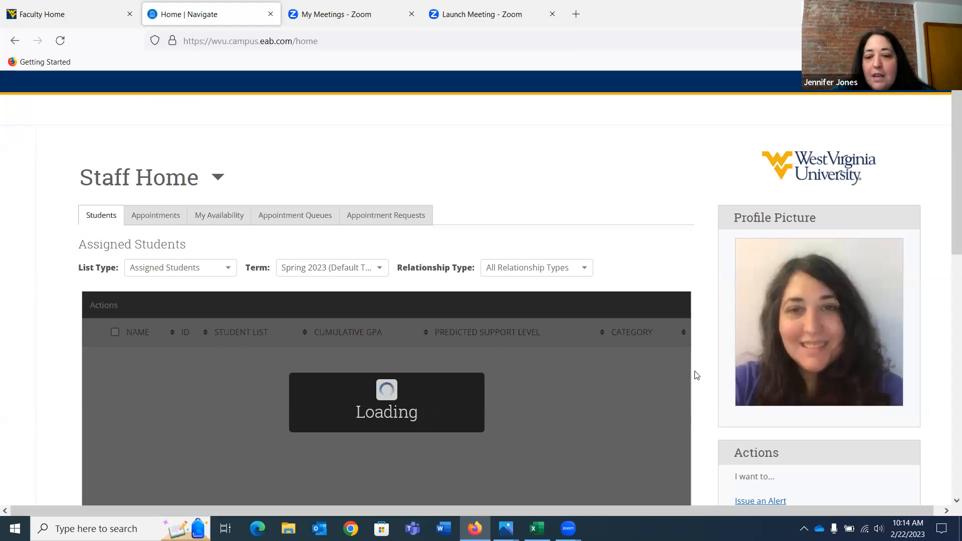
scroll(694, 376, down, 8)
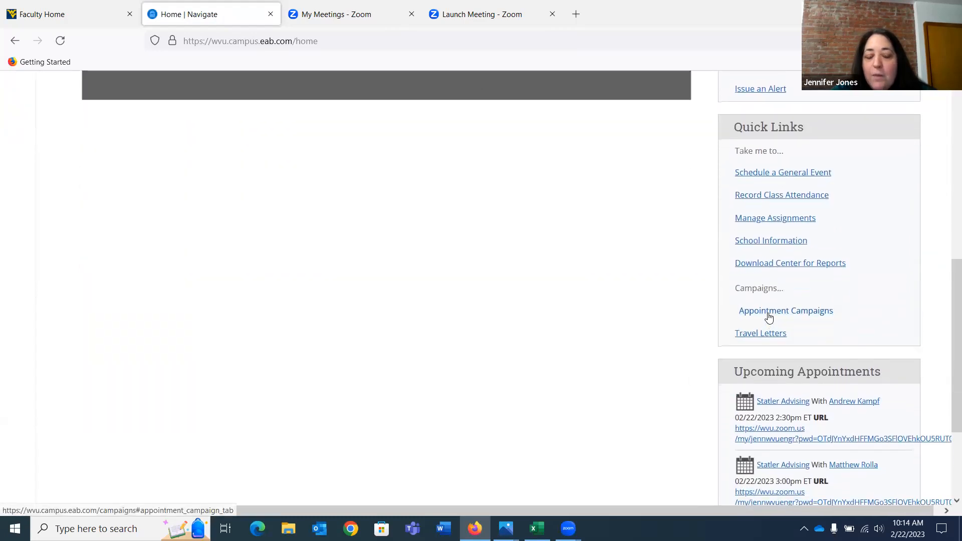
click(769, 318)
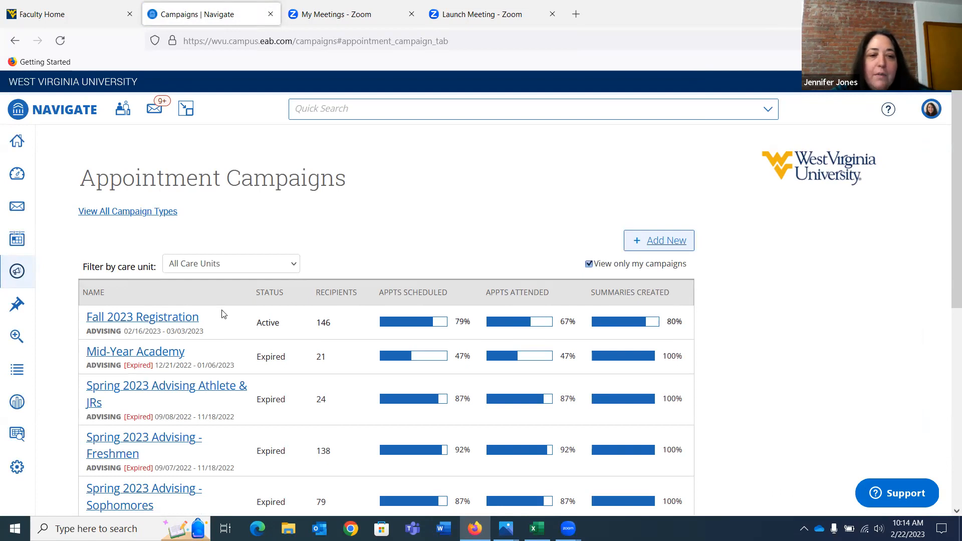
scroll(287, 353, down, 2)
scroll(290, 354, up, 2)
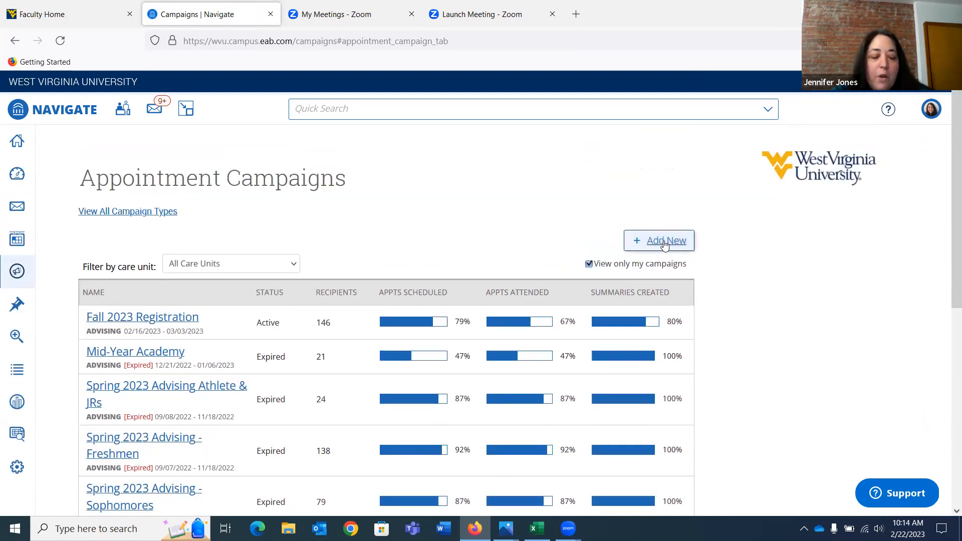
Add a new appointment campaign and name it with the advisor's full name followed by "Fall 2023 Registration"
click(674, 244)
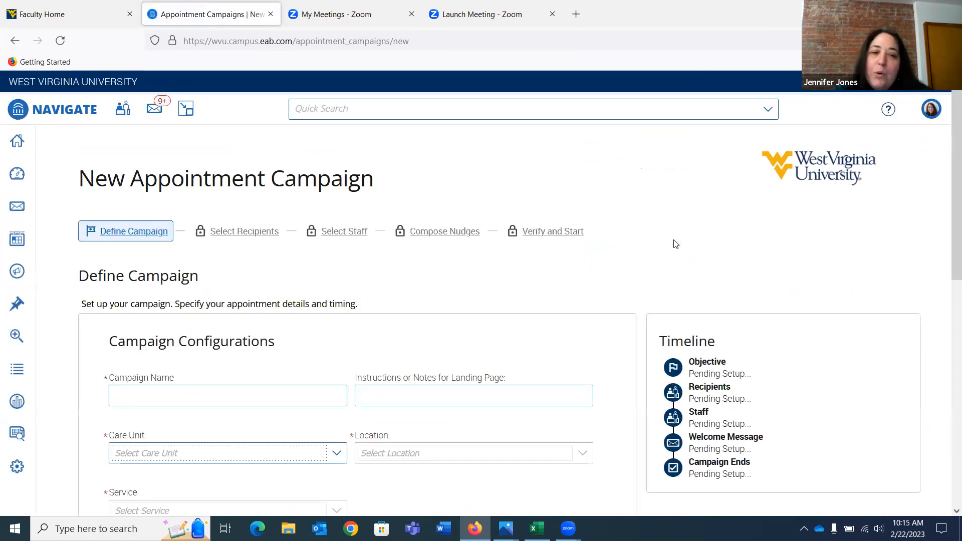
scroll(674, 244, down, 2)
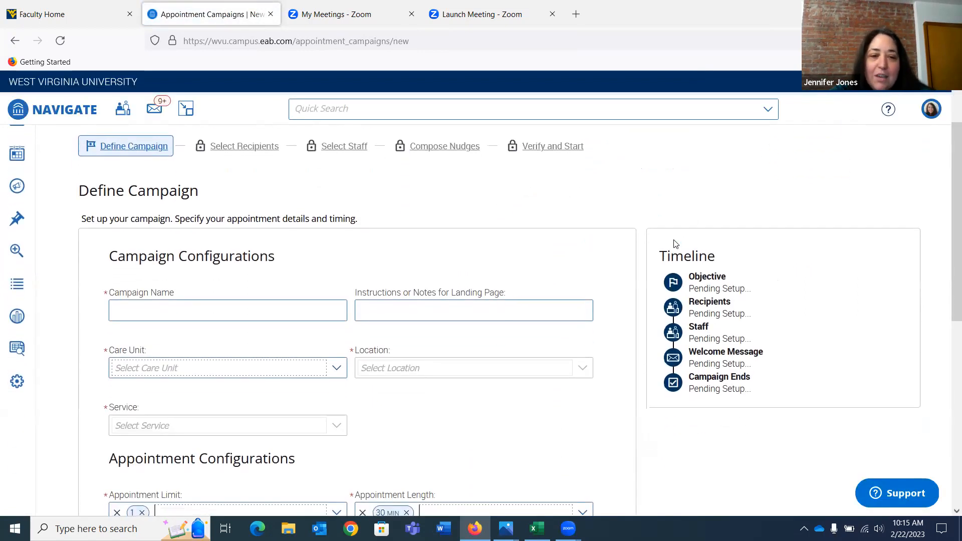
scroll(674, 244, down, 1)
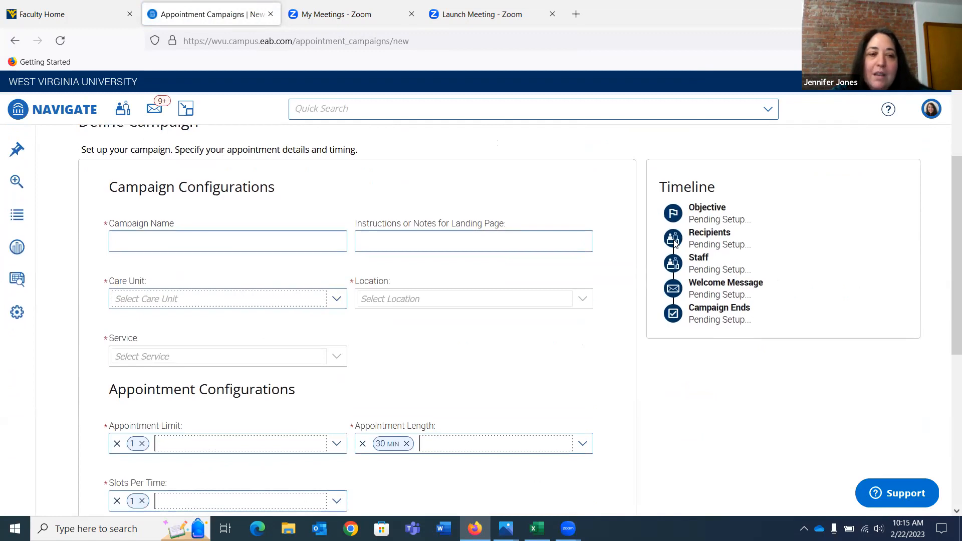
scroll(674, 244, down, 1)
click(183, 185)
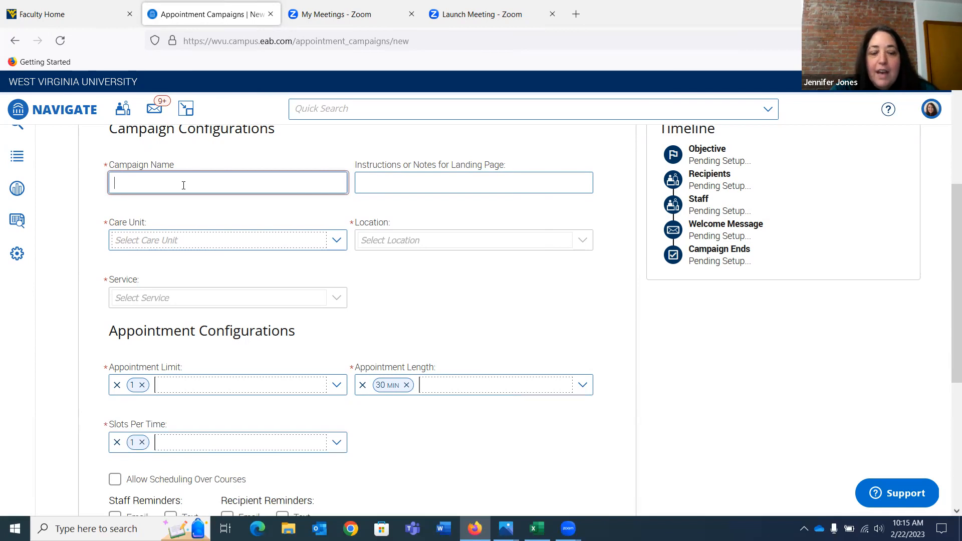
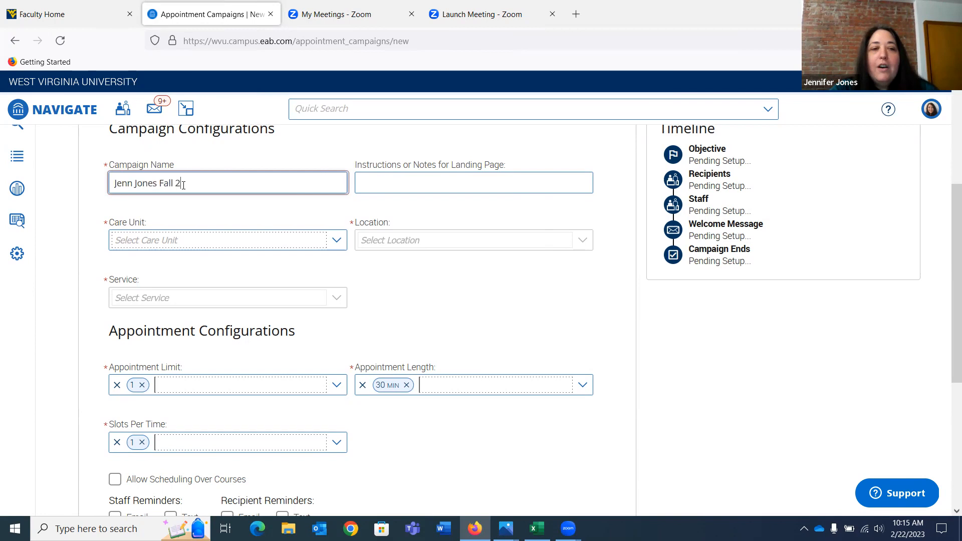
text(023 )
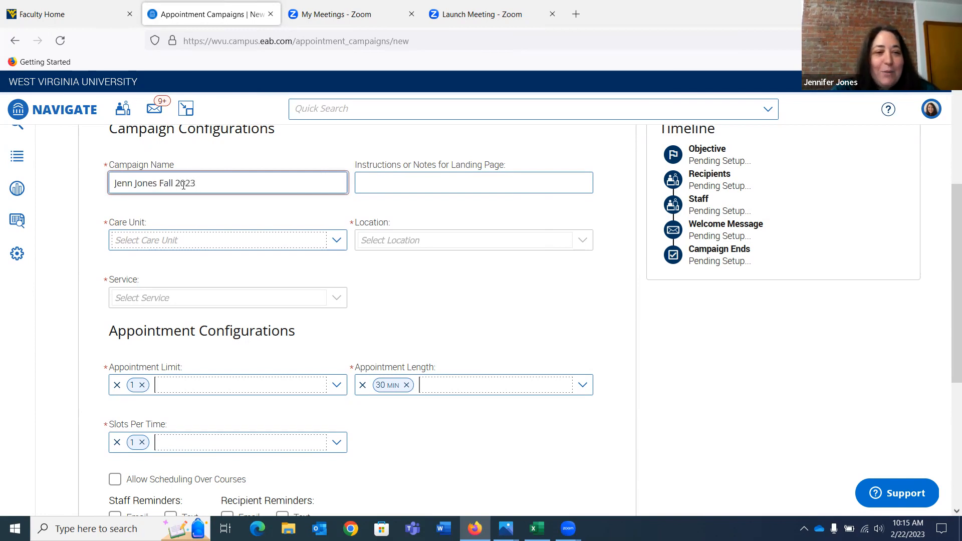
text(Registration)
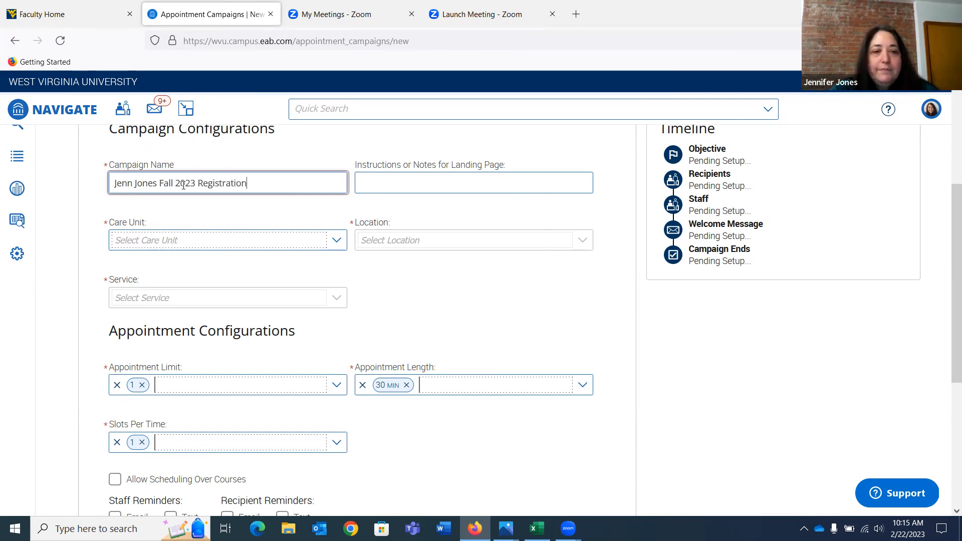
Set the campaign's care unit to Advising and its location to Statler Advising Center - ESB 1st Floor or Virtual
key(Tab)
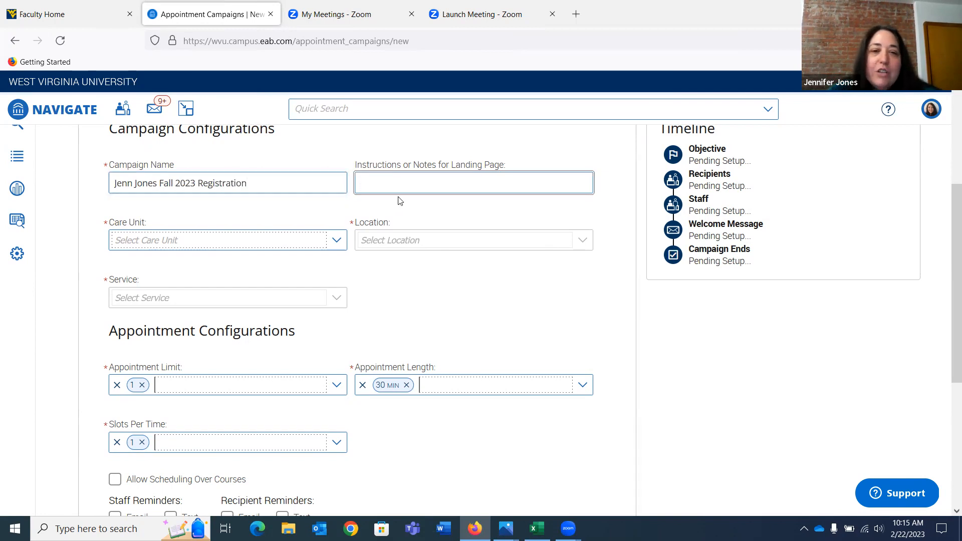
click(337, 243)
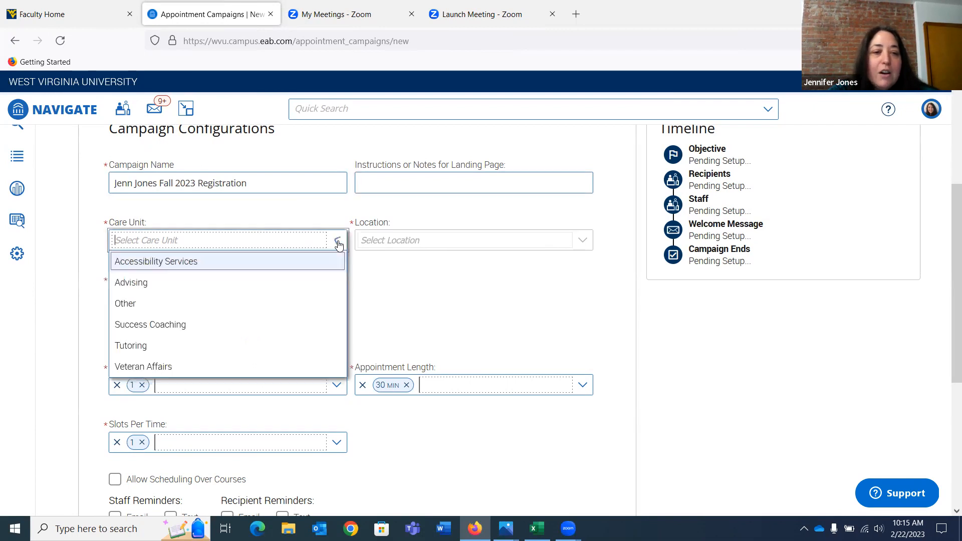
click(232, 285)
right_click(396, 246)
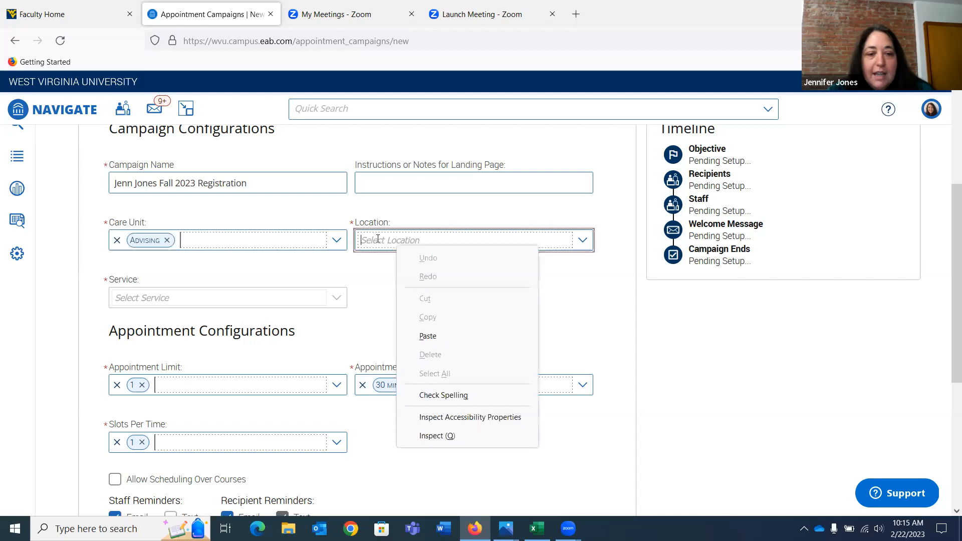
click(378, 240)
text(stat)
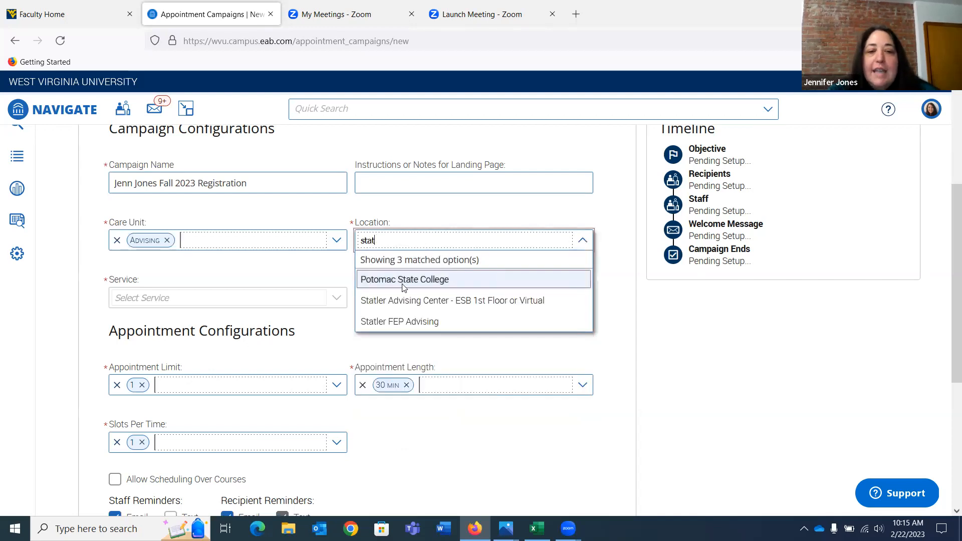
click(425, 301)
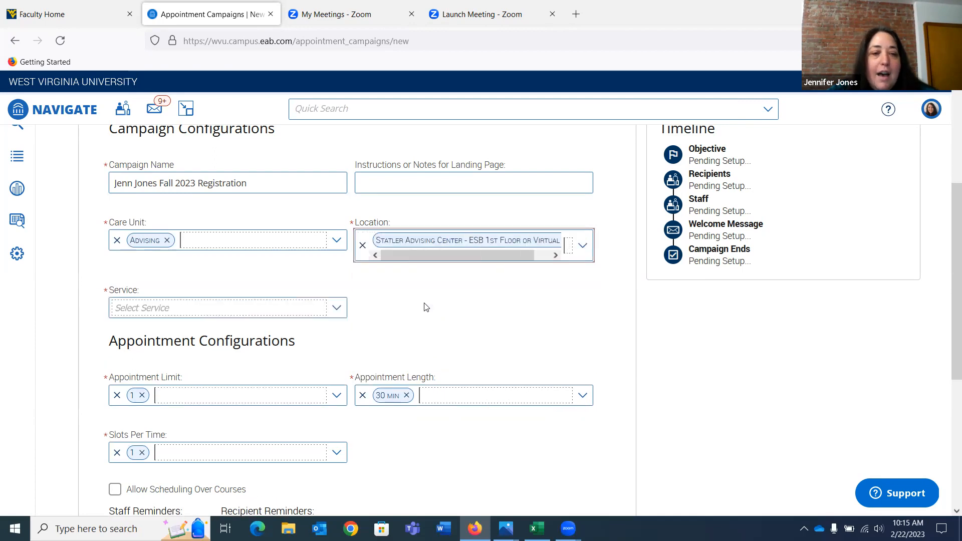
Choose Statler Advising as the service and look over the appointment configurations, including the available appointment lengths
click(336, 307)
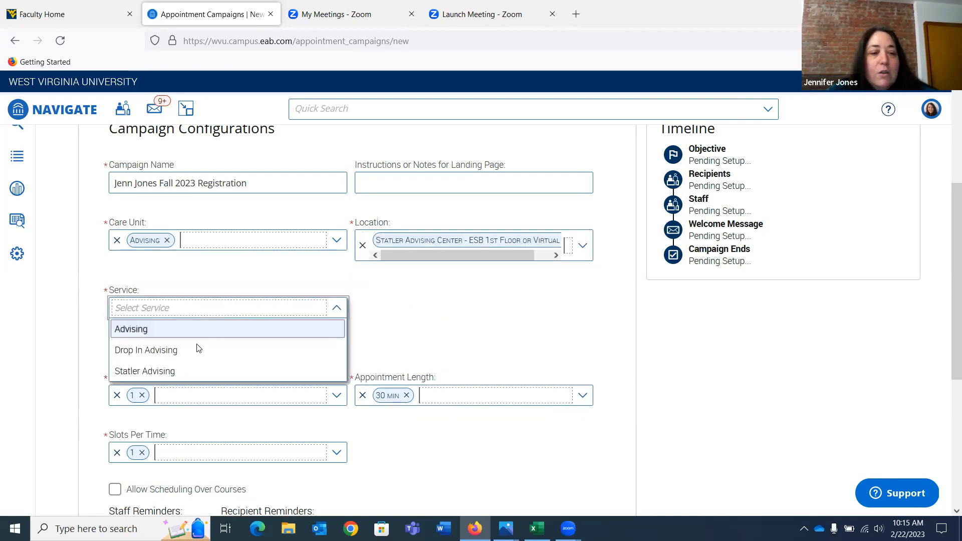
click(149, 372)
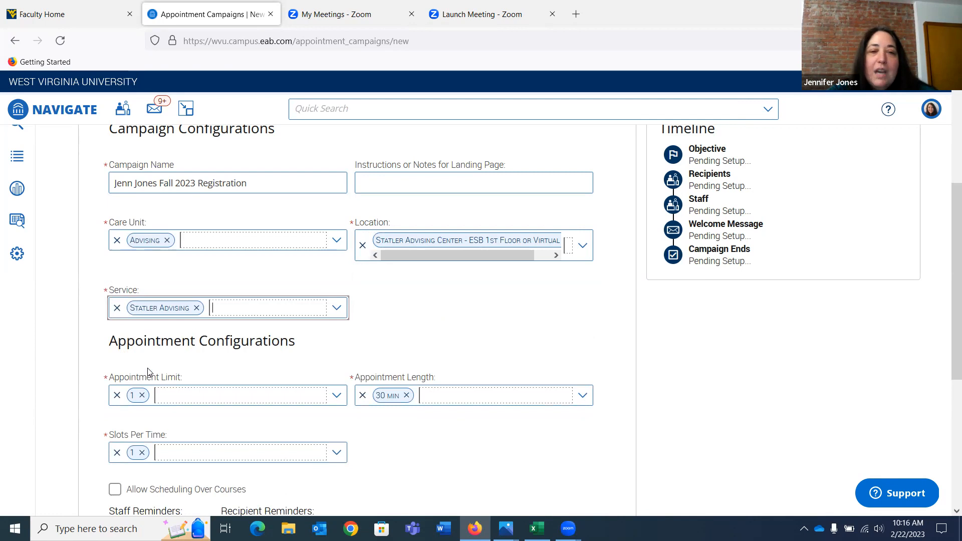
scroll(148, 371, down, 1)
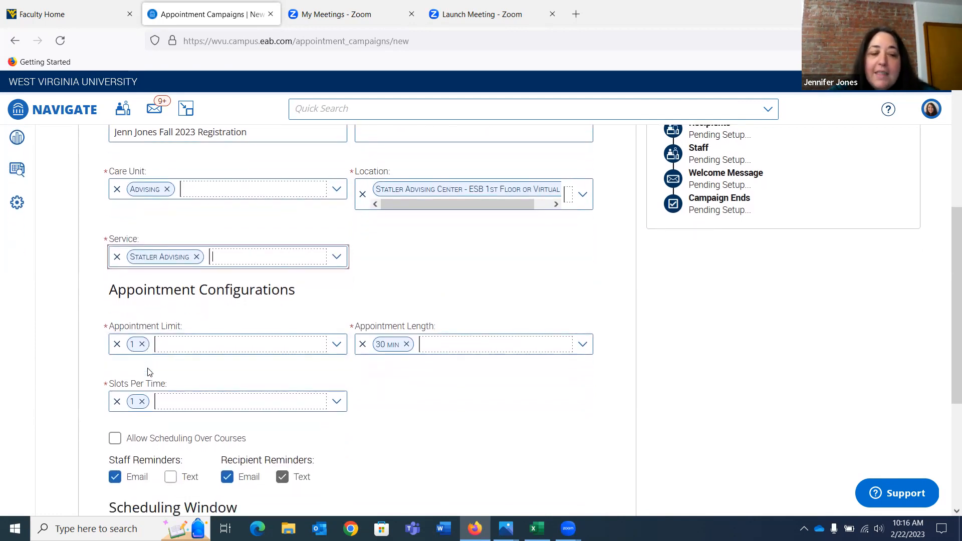
scroll(148, 372, down, 1)
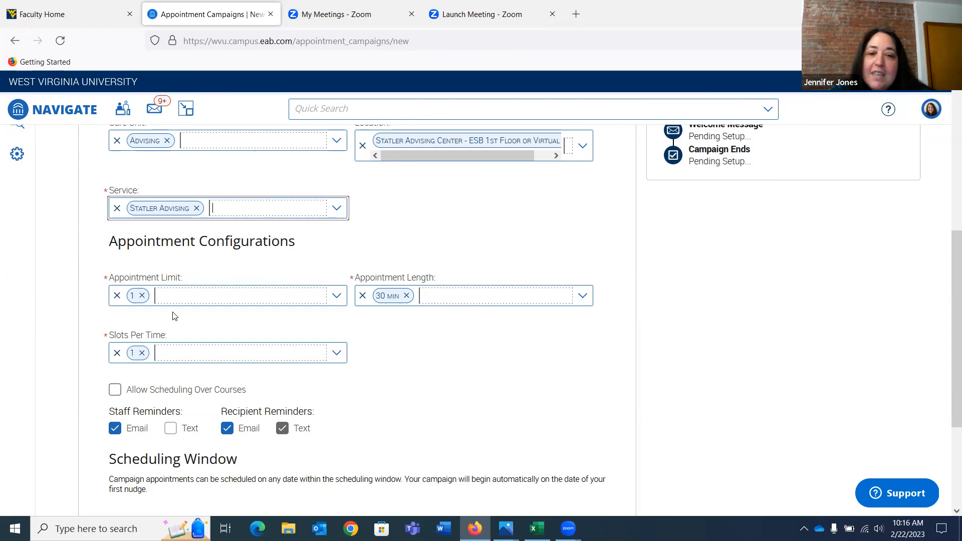
click(430, 293)
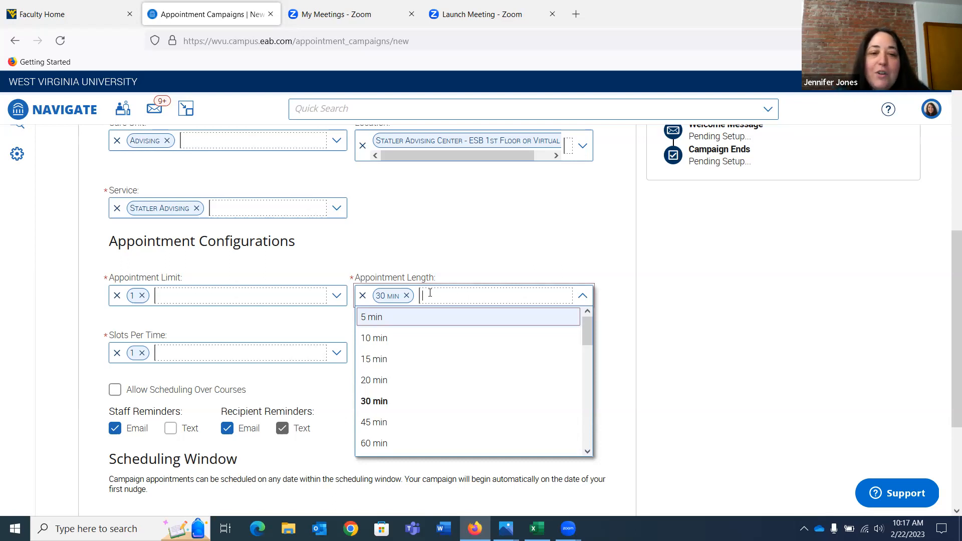
click(424, 268)
Set the scheduling window from February 24, 2023 to April 28, 2023 and continue to recipient selection
scroll(381, 370, down, 3)
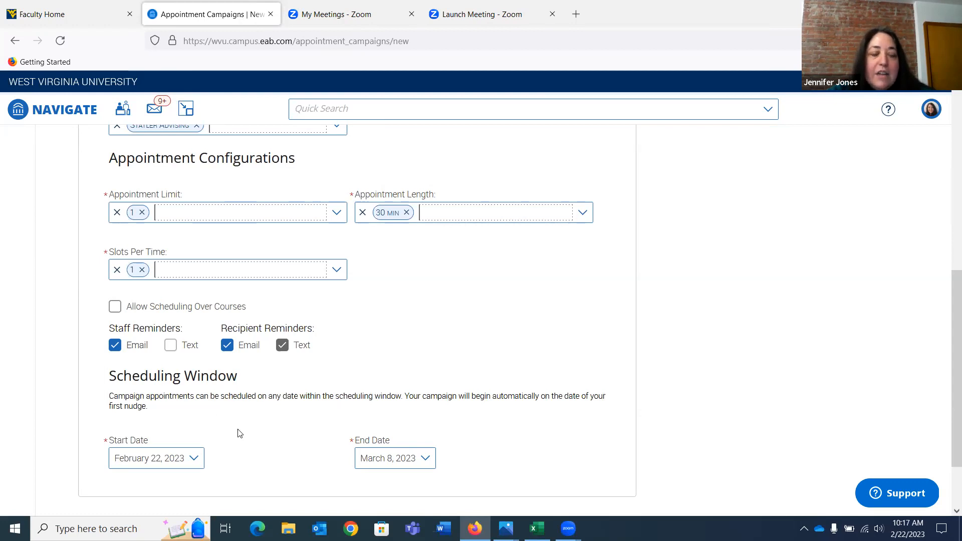
click(195, 459)
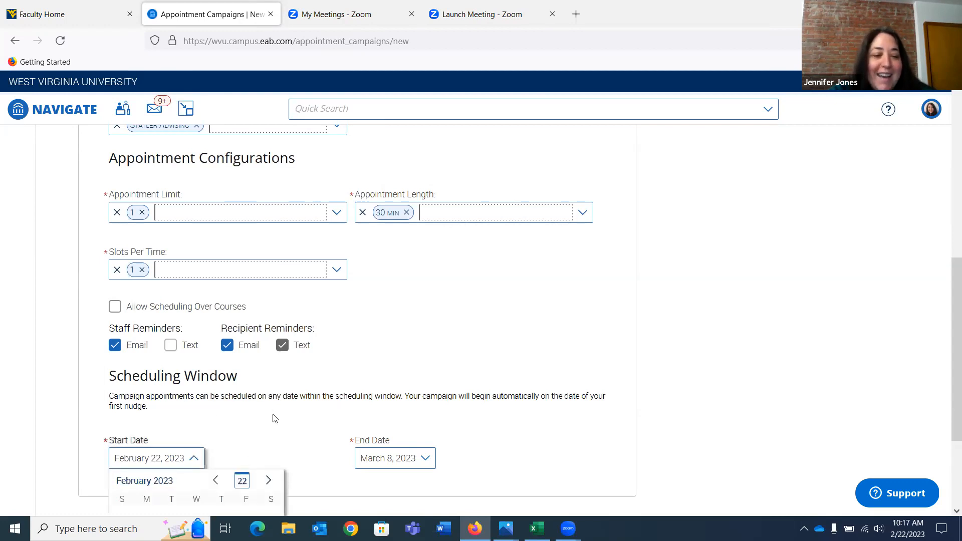
scroll(273, 419, down, 3)
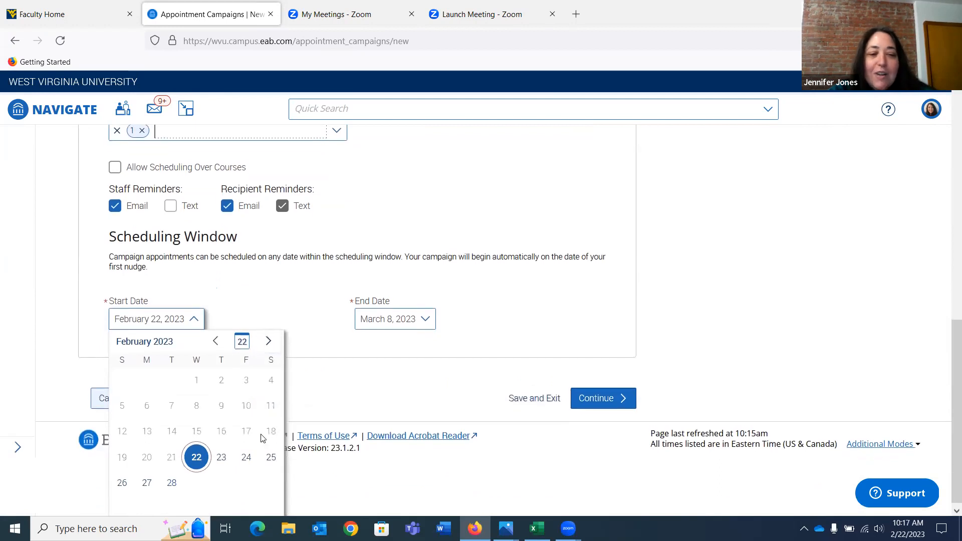
click(246, 457)
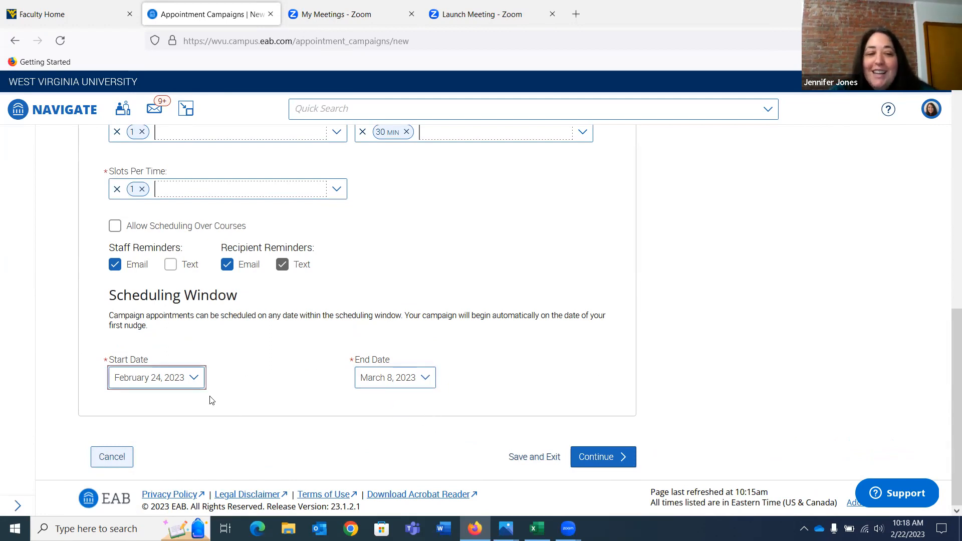
click(426, 379)
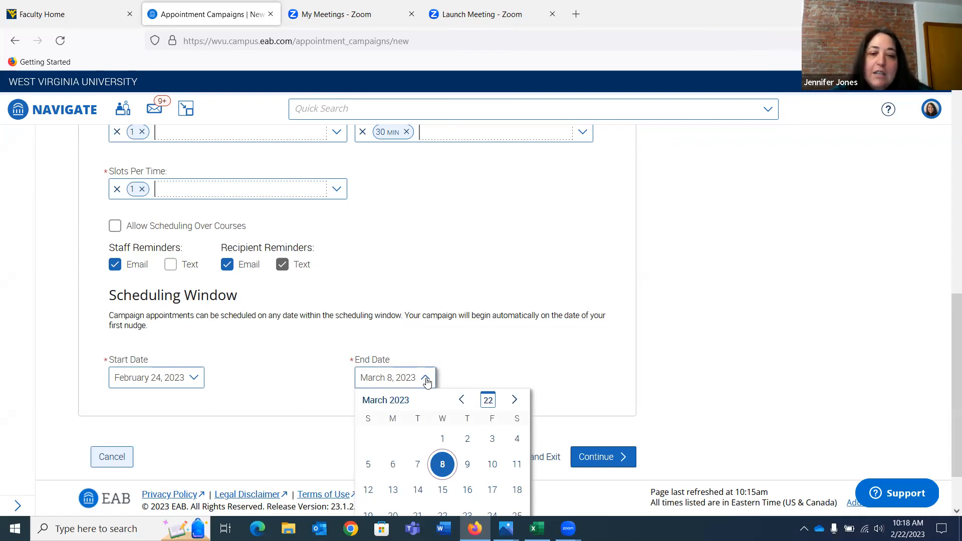
scroll(511, 351, down, 1)
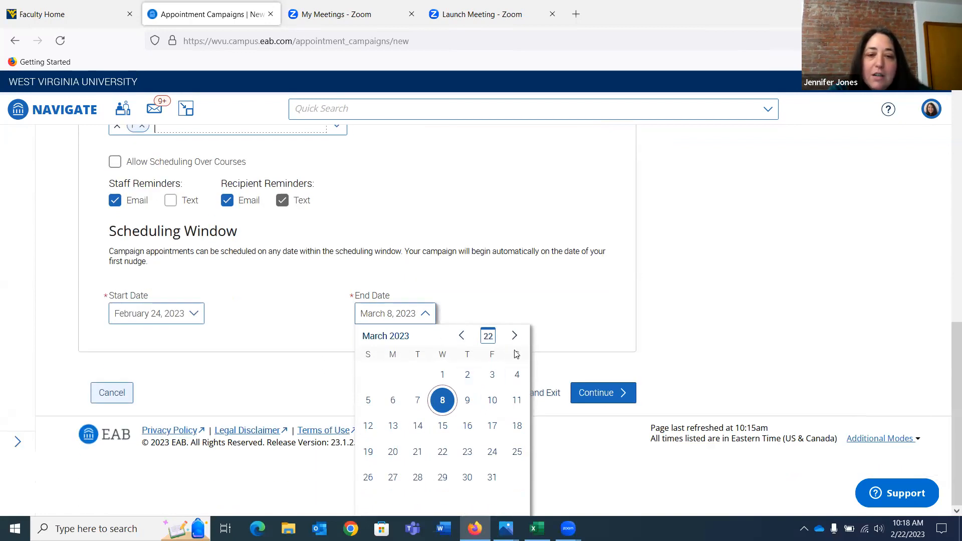
click(515, 336)
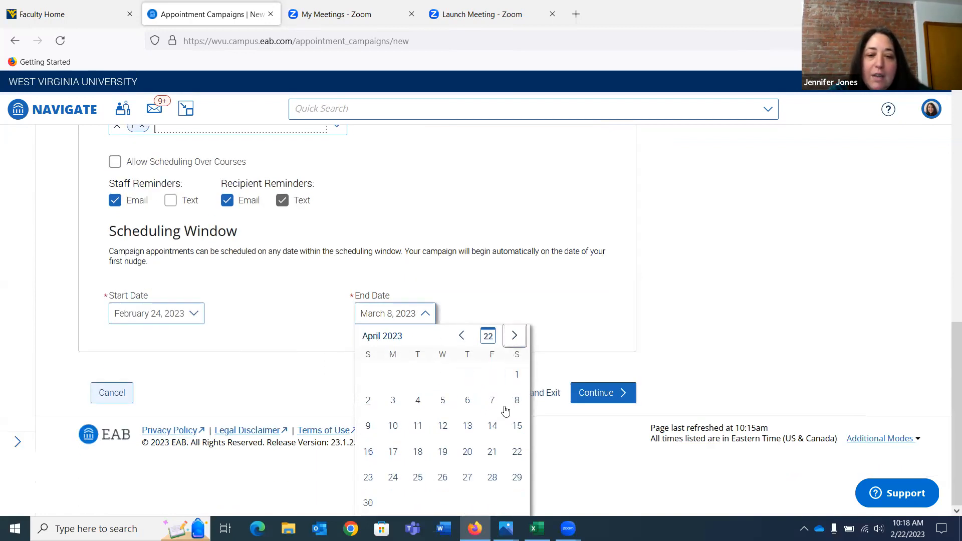
click(492, 480)
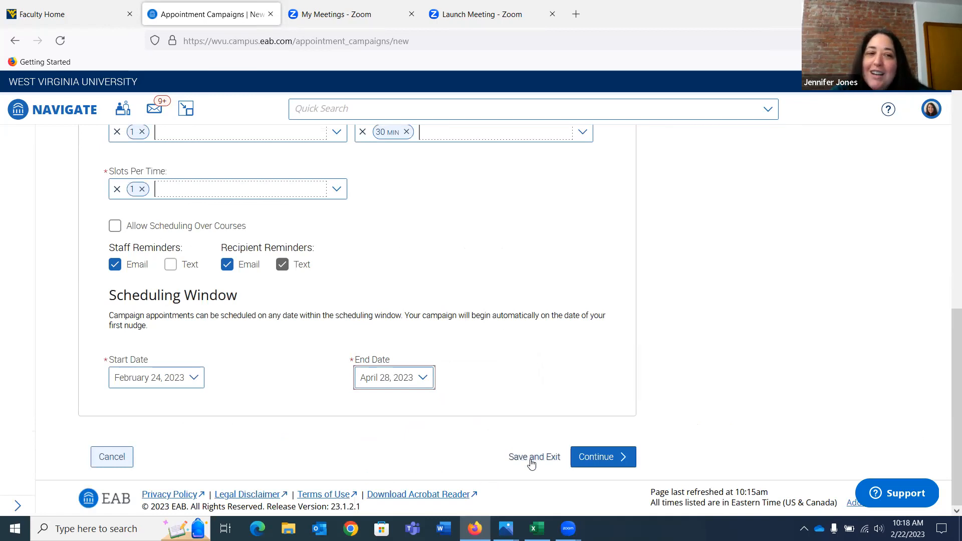
click(608, 458)
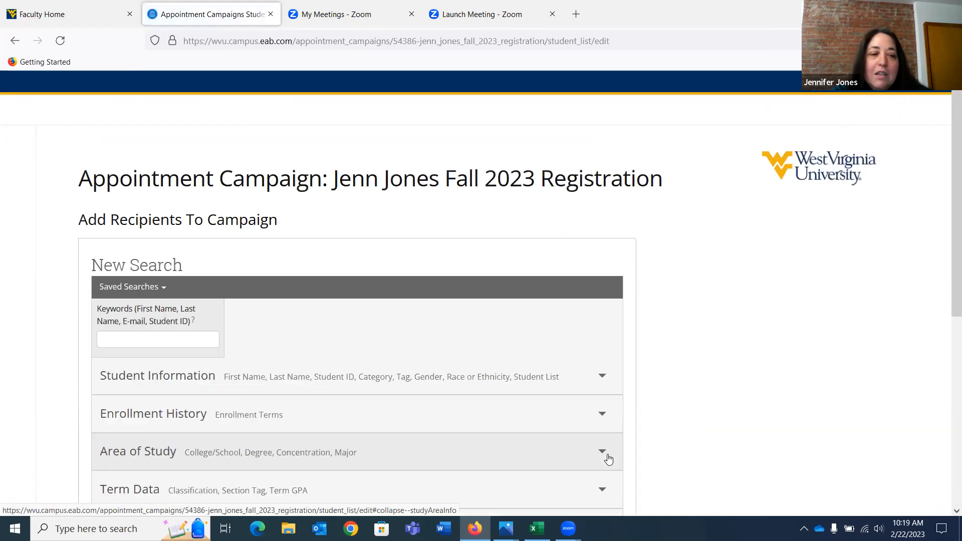
Look over the recipient search filters, then switch to Excel and copy the column of student IDs on the Nav Cam Demo sheet
scroll(515, 402, down, 2)
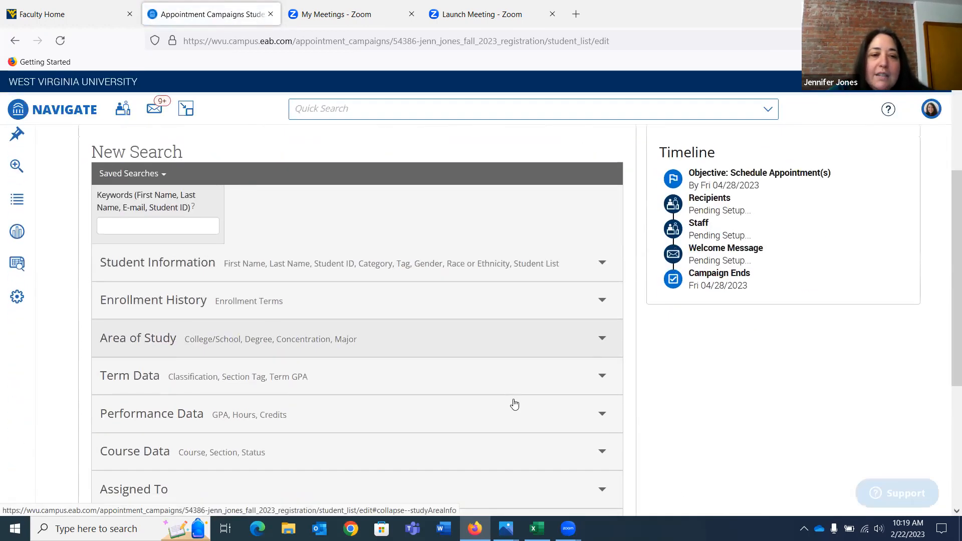
scroll(515, 404, down, 2)
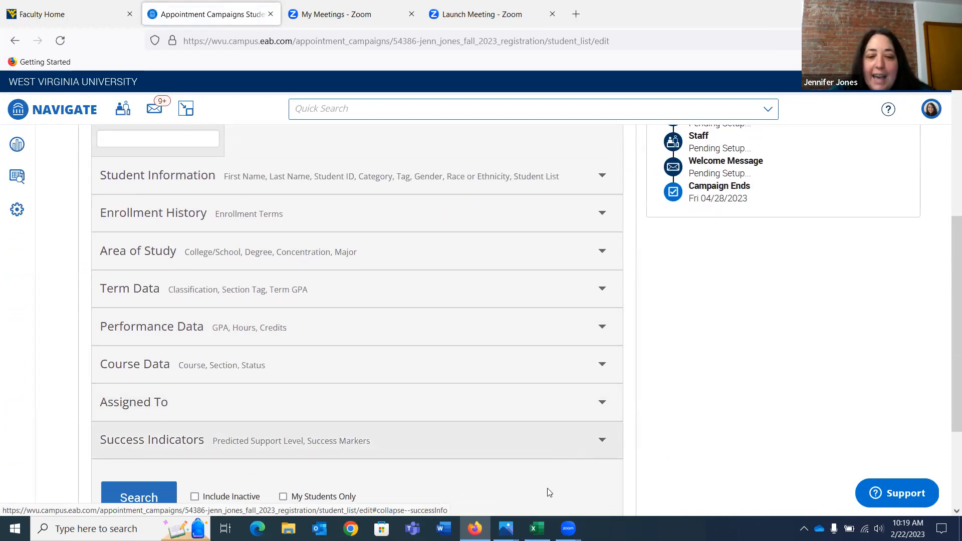
click(537, 528)
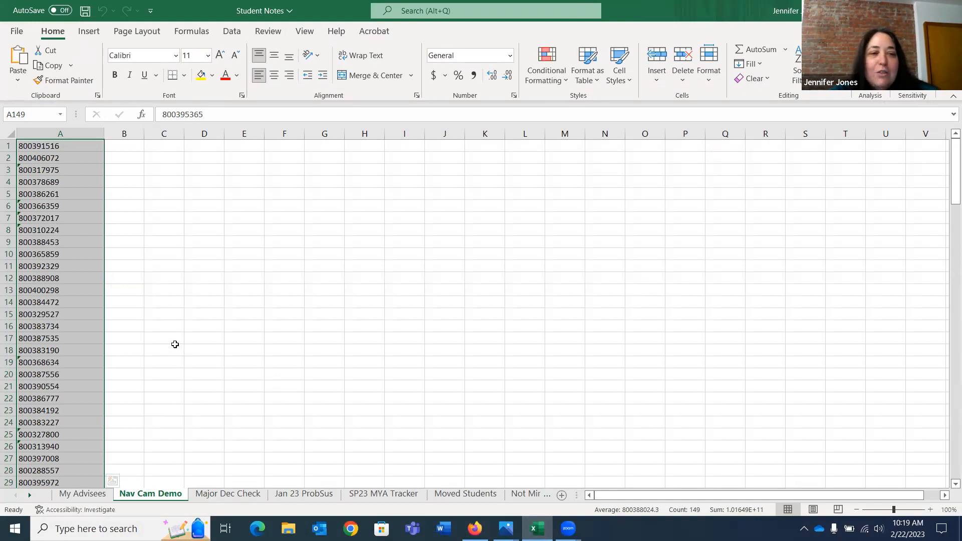
right_click(74, 277)
click(118, 165)
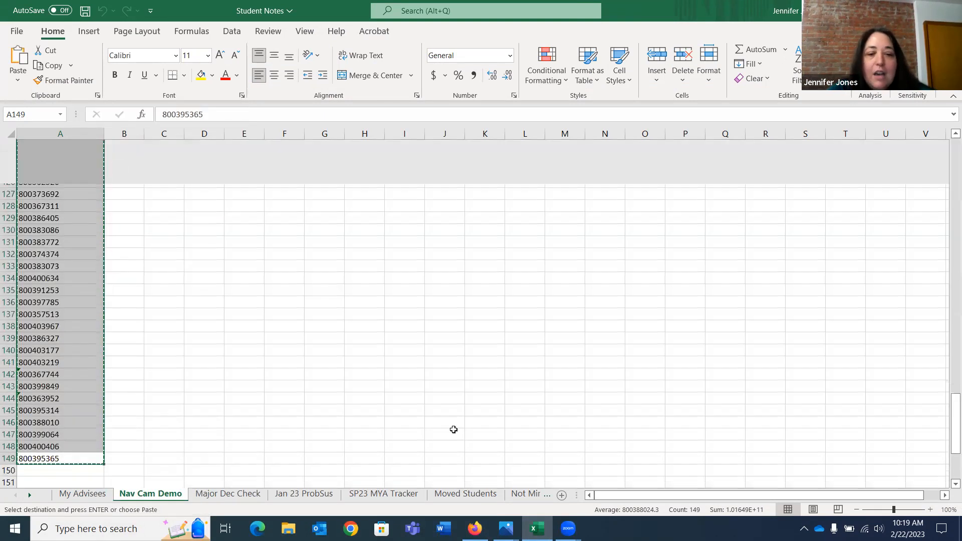
scroll(453, 429, down, 4)
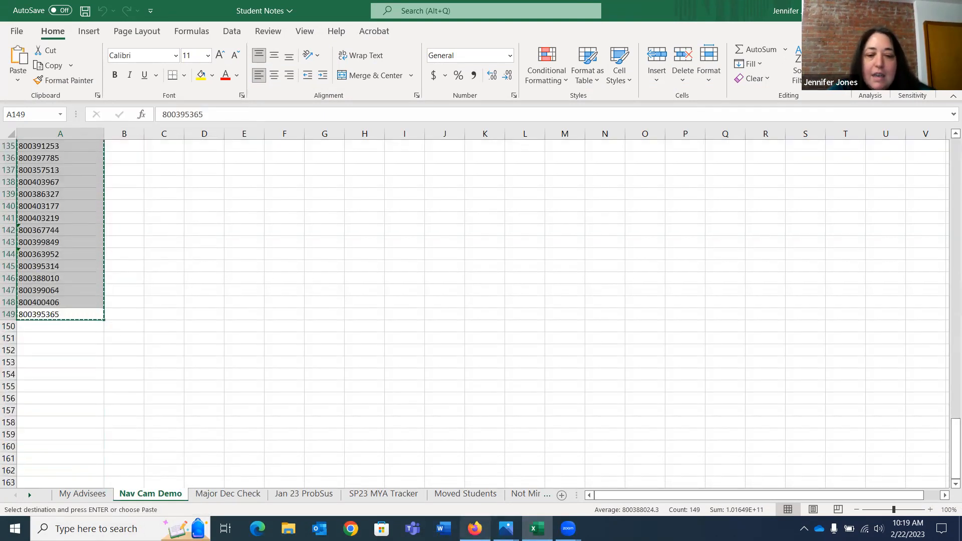
Return to Navigate in Firefox, paste the copied student IDs as search keywords and run the student search
click(475, 528)
scroll(138, 176, up, 2)
click(128, 233)
key(ctrl+v)
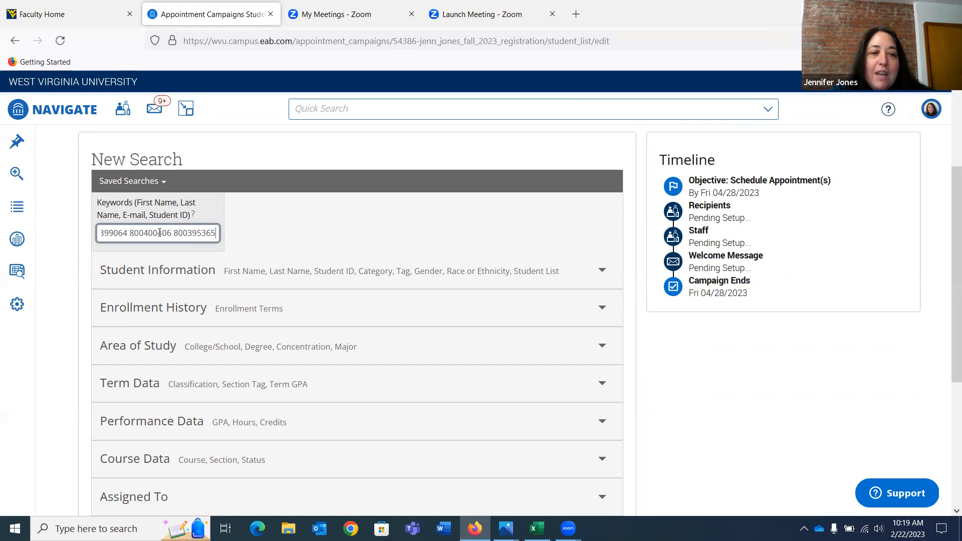
scroll(312, 277, down, 5)
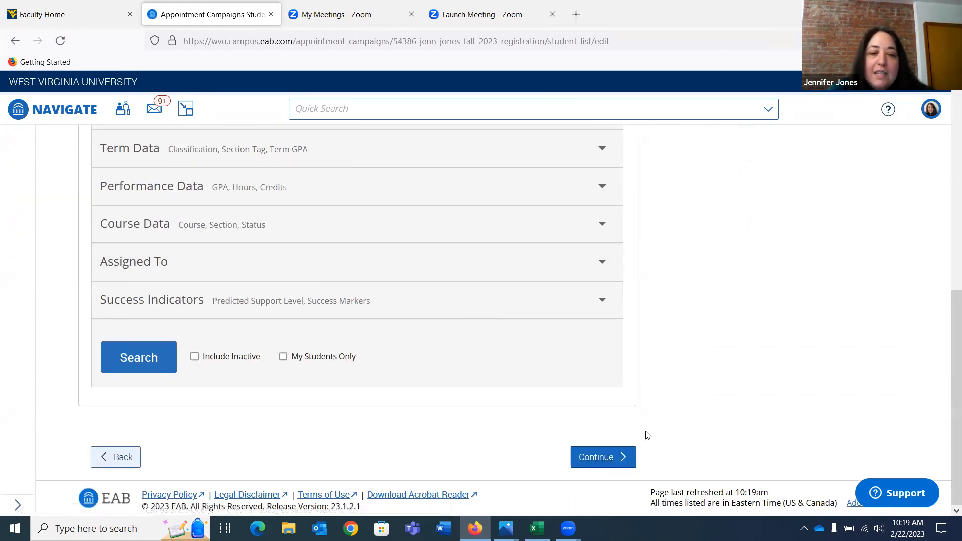
click(128, 365)
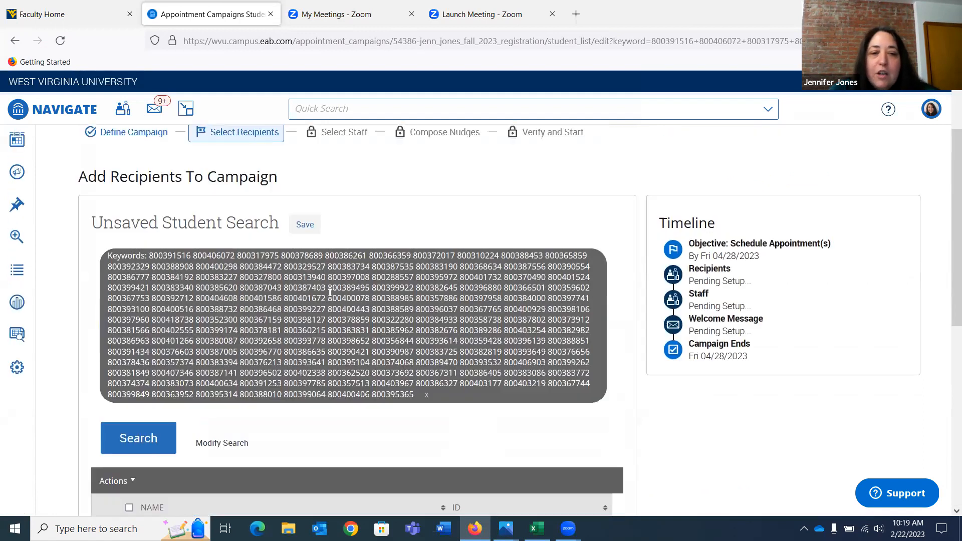
Look through the students found for the pasted IDs and check the whole Add Recipients To Campaign page
scroll(330, 293, down, 3)
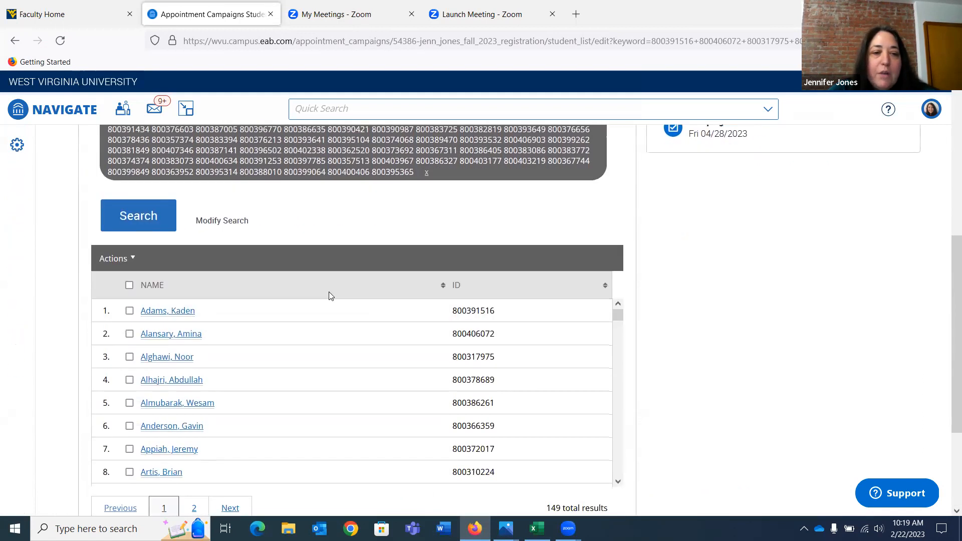
scroll(311, 286, down, 2)
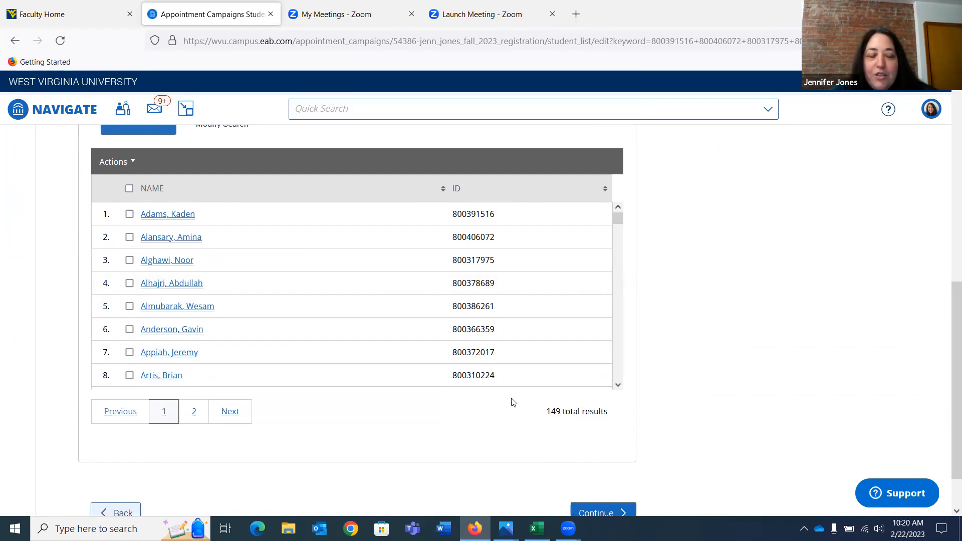
scroll(384, 268, down, 8)
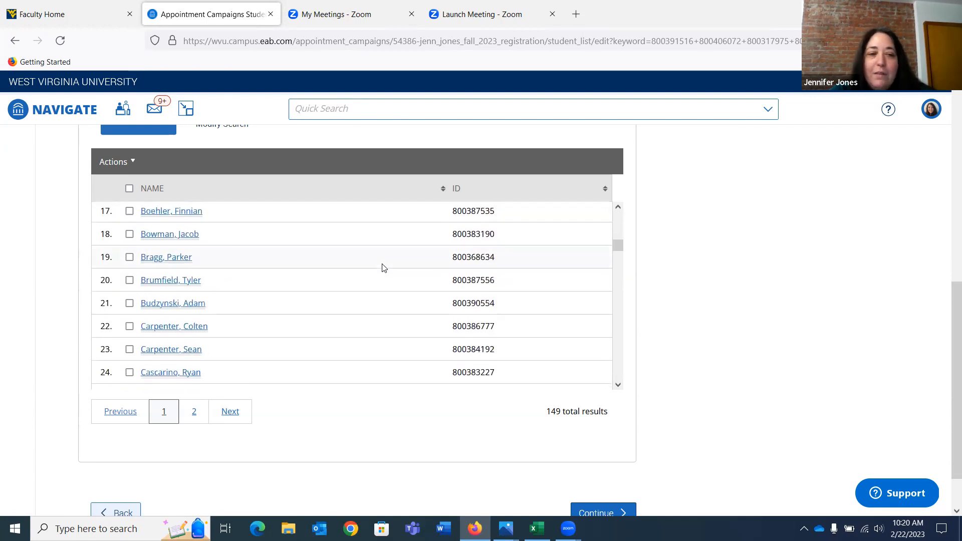
scroll(384, 268, up, 8)
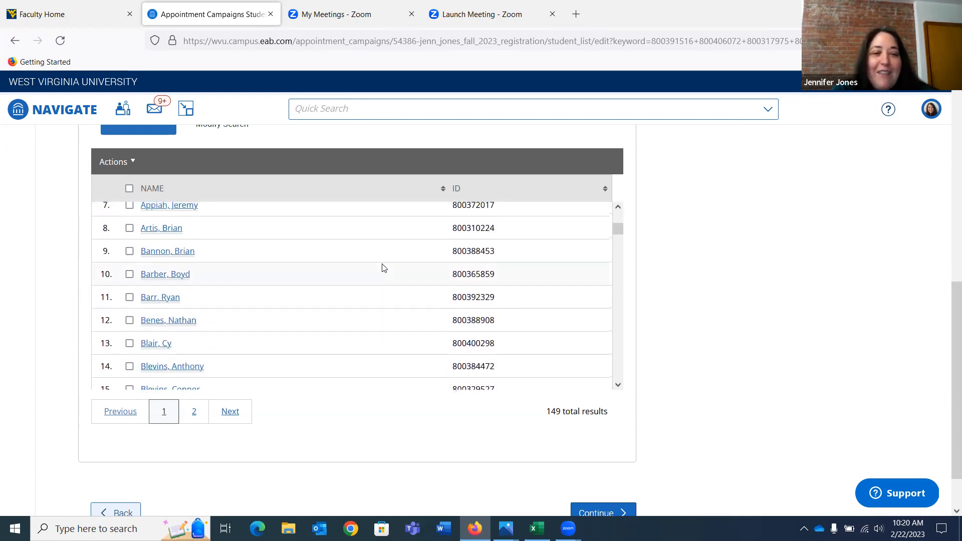
scroll(384, 268, up, 3)
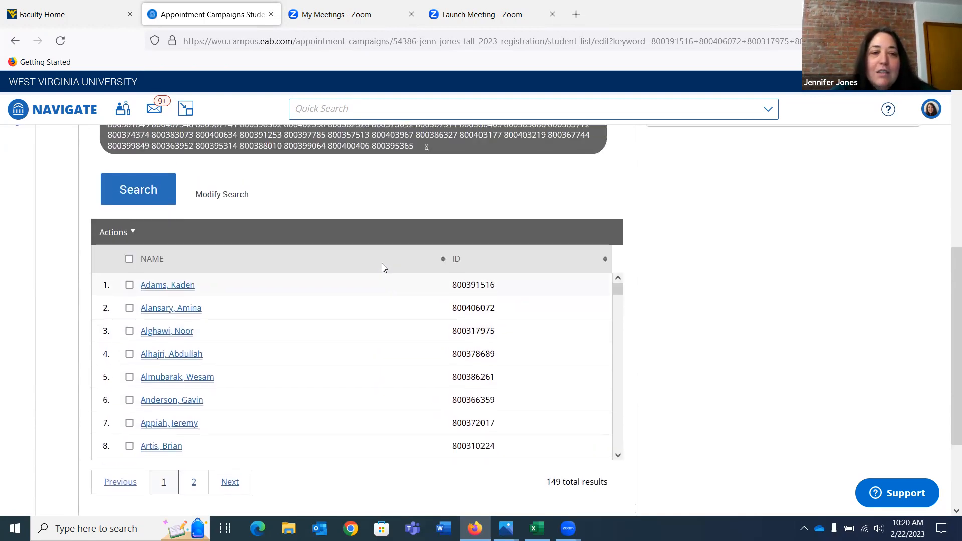
scroll(383, 266, down, 5)
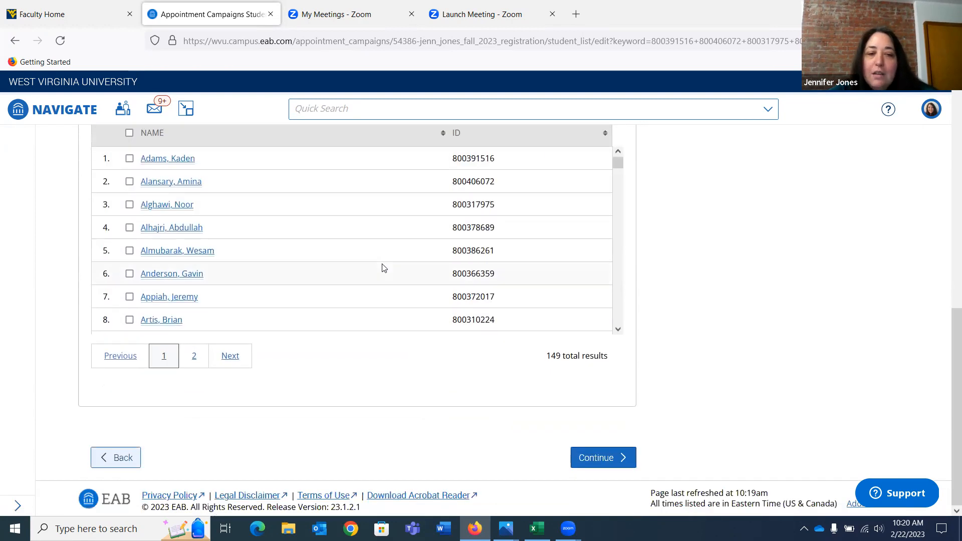
scroll(588, 459, up, 2)
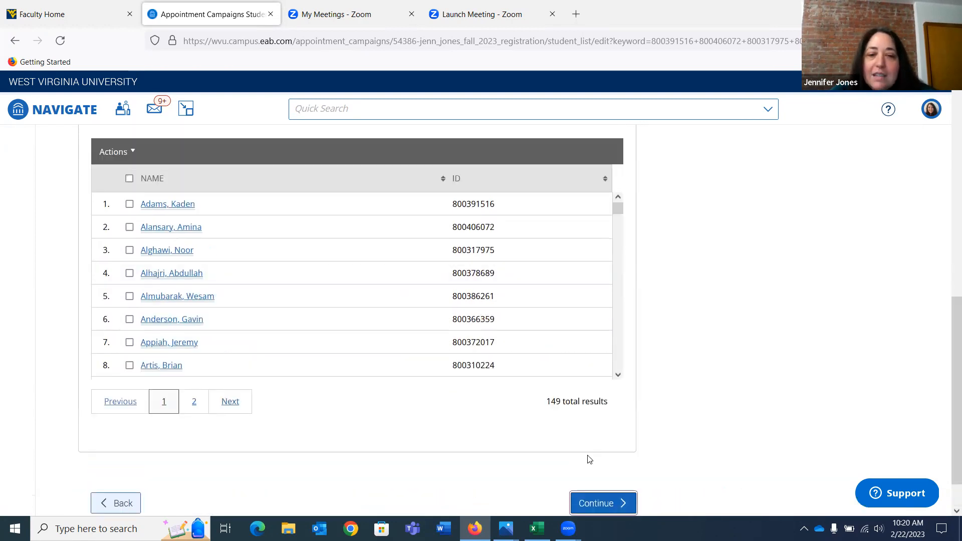
scroll(590, 459, up, 8)
scroll(589, 459, up, 6)
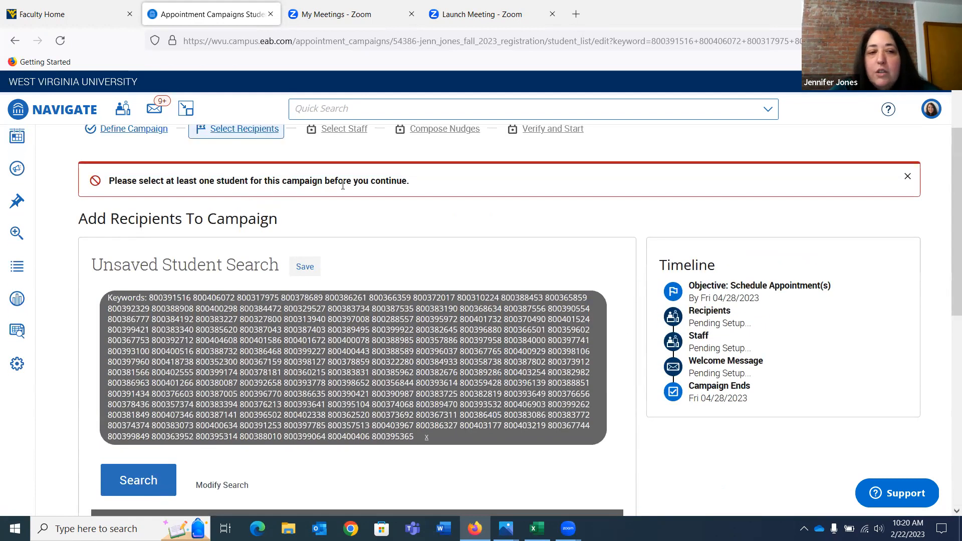
Select all students across every page of the search results as campaign recipients and continue to the recipient review
scroll(141, 207, down, 11)
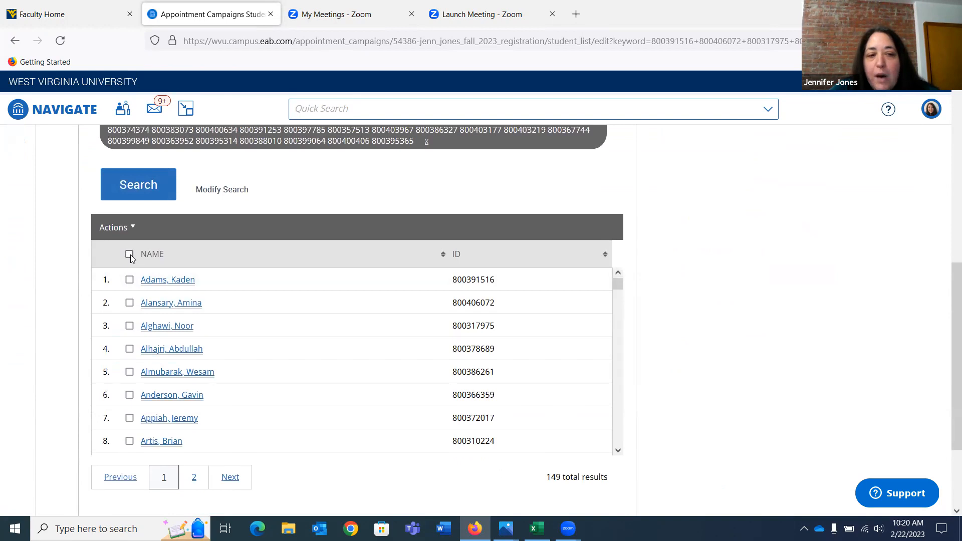
click(129, 255)
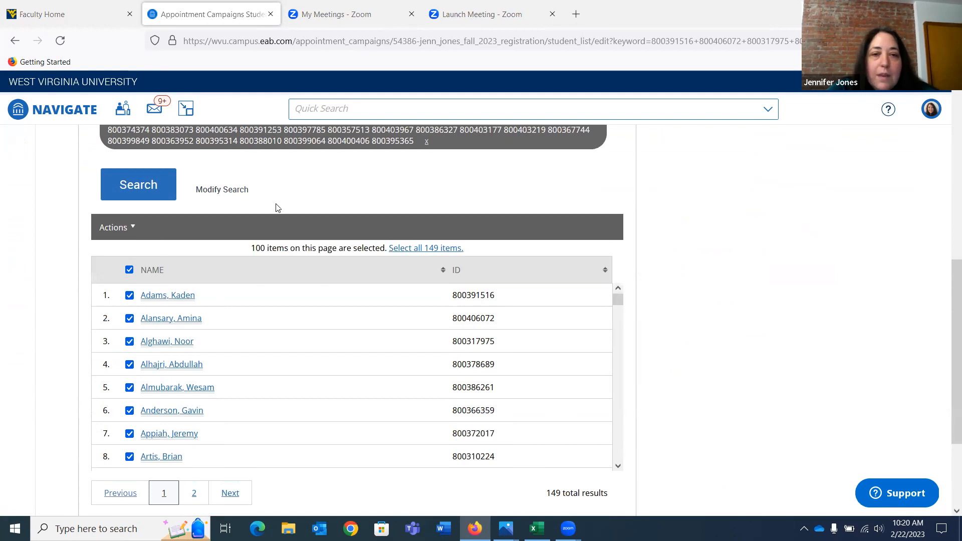
click(118, 231)
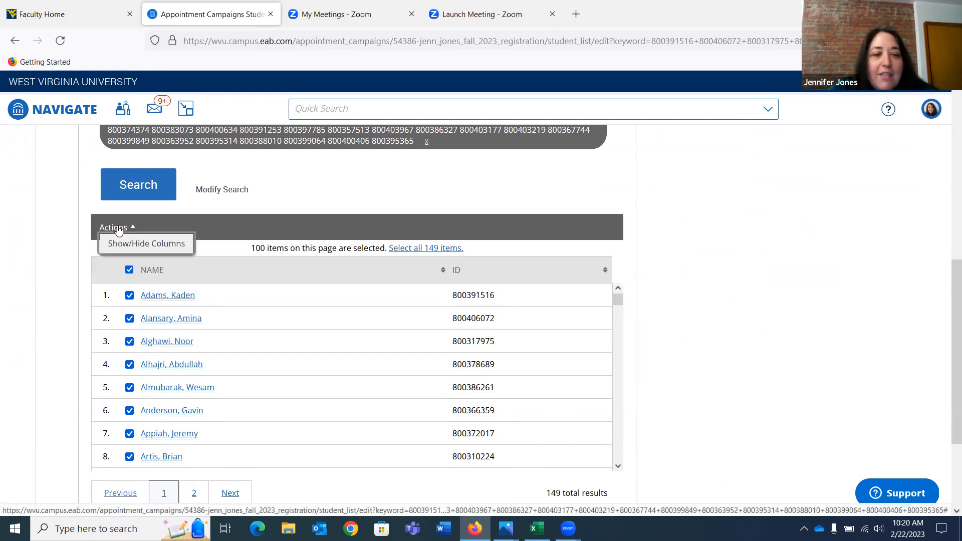
click(133, 228)
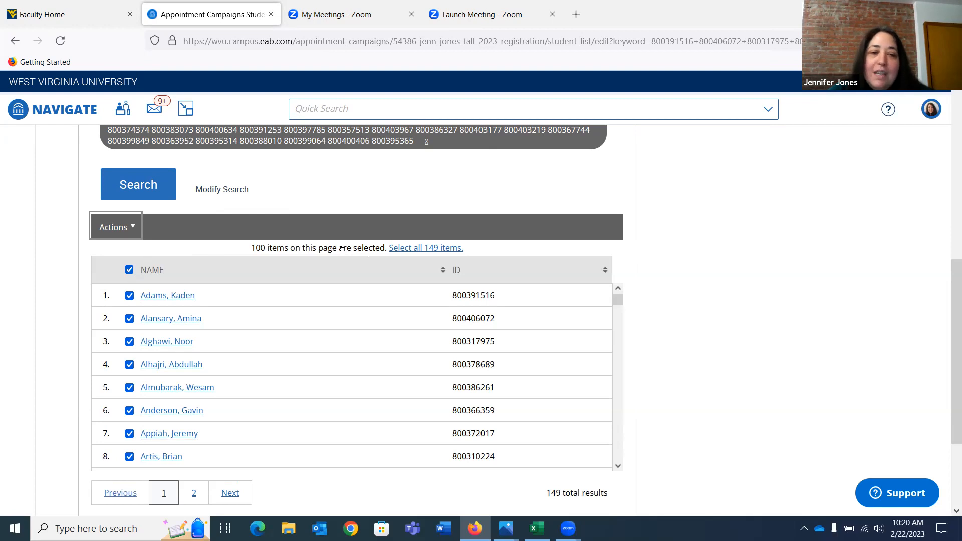
click(430, 250)
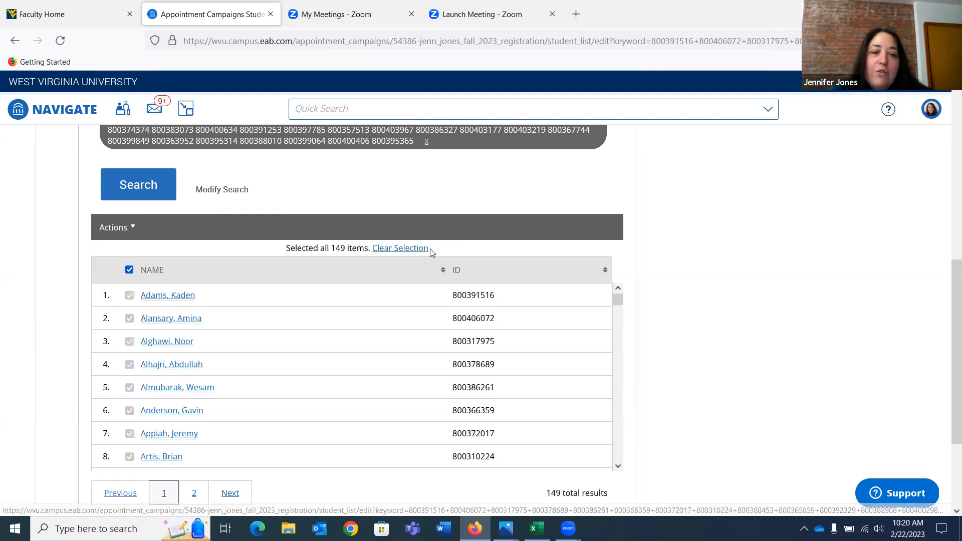
scroll(432, 252, down, 10)
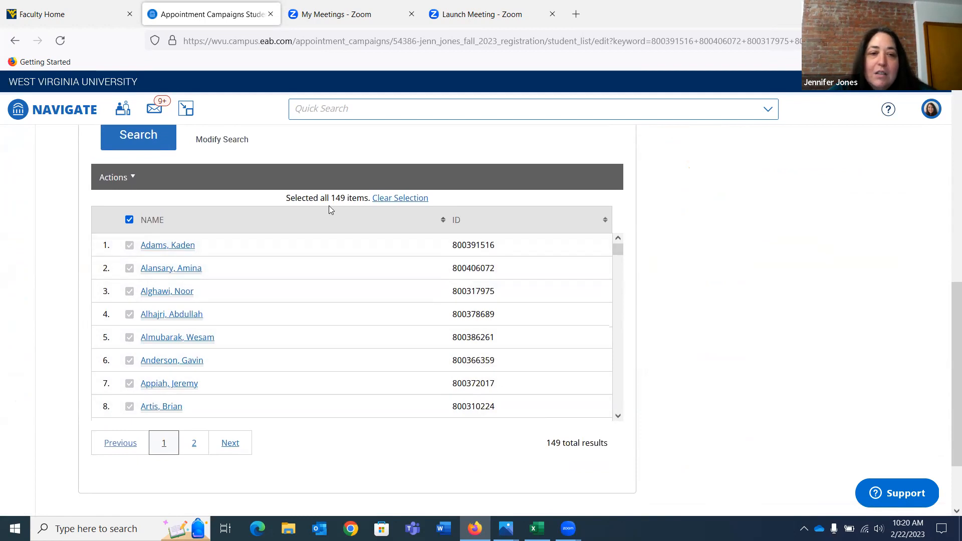
scroll(379, 448, down, 2)
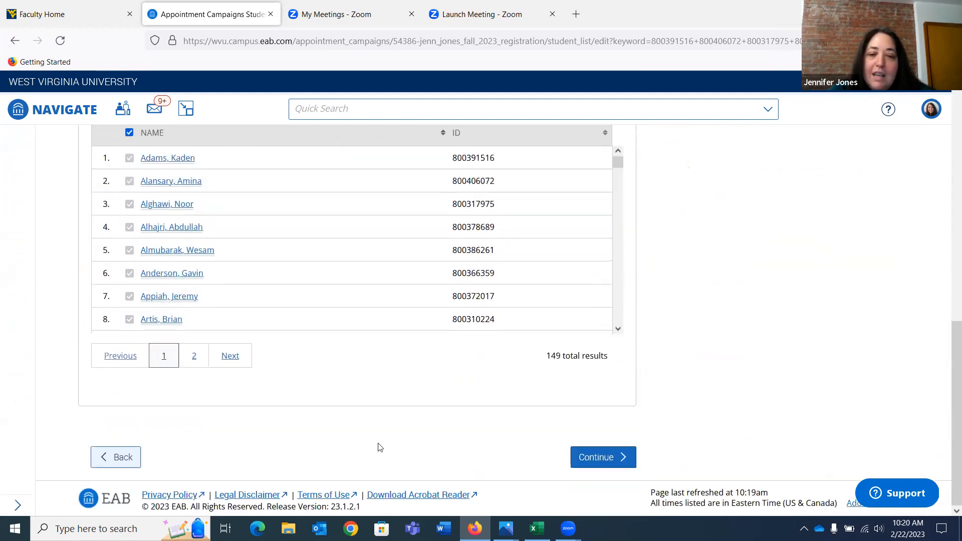
click(595, 458)
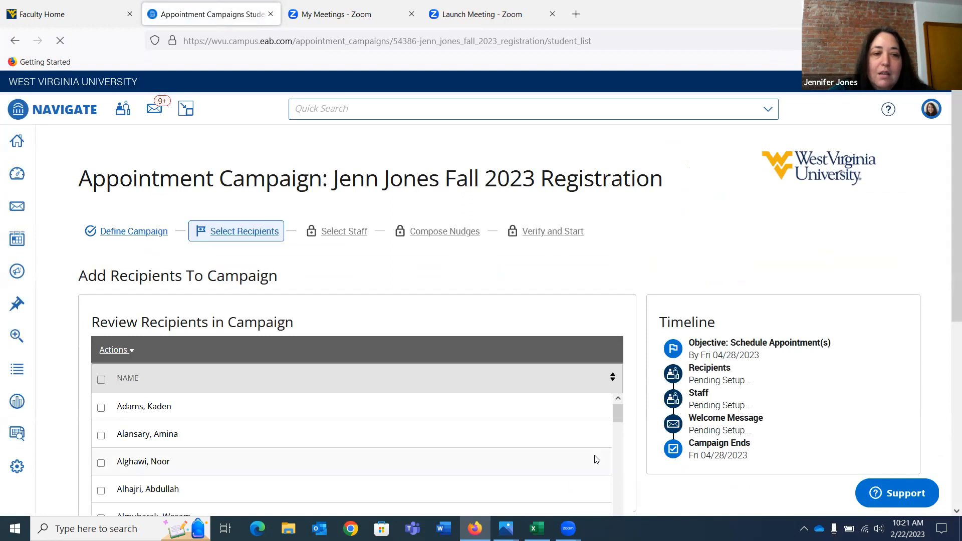
Review the list of recipients in the campaign and continue to staff selection
scroll(594, 454, down, 5)
scroll(524, 284, down, 5)
scroll(525, 285, down, 2)
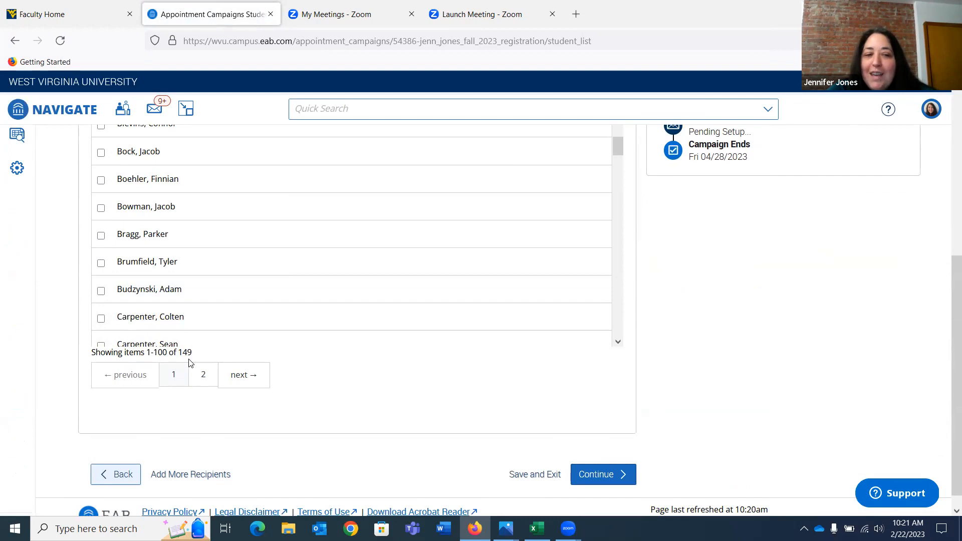
click(584, 480)
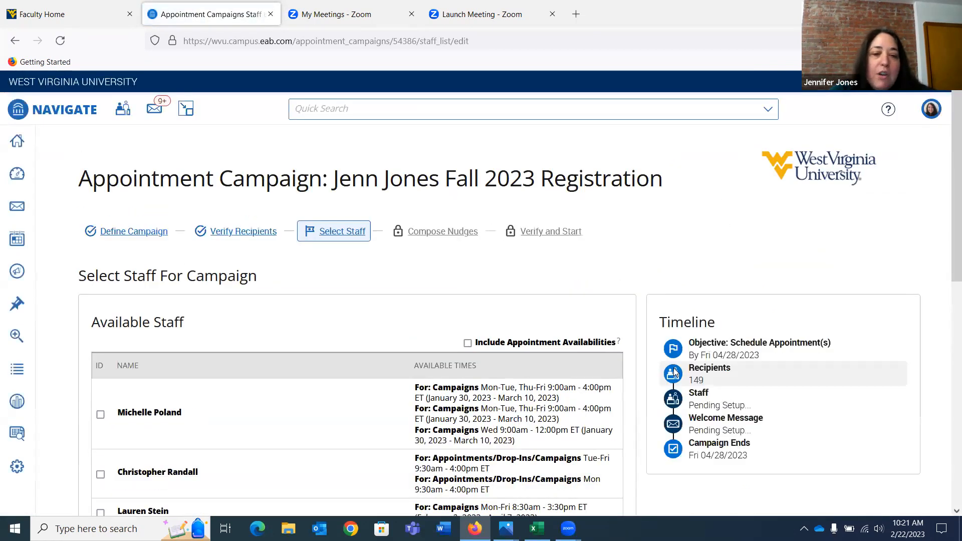
Select only the advisor named in the campaign title as campaign staff and continue to composing nudges
scroll(675, 373, down, 3)
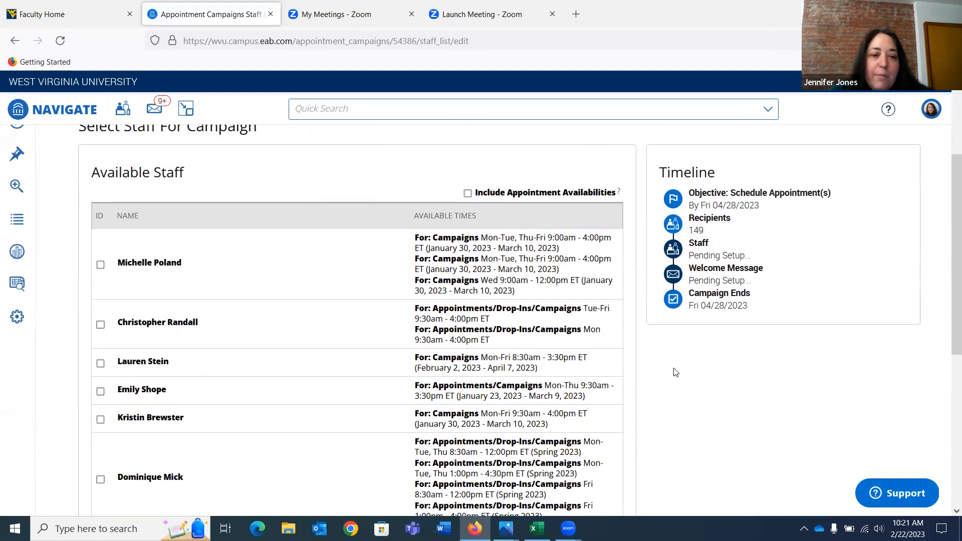
scroll(675, 372, down, 3)
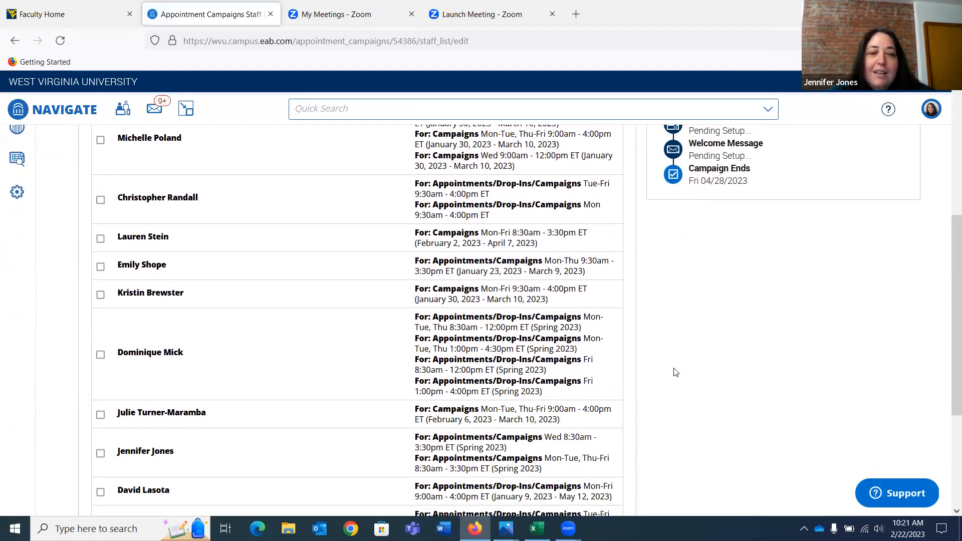
scroll(675, 372, down, 1)
scroll(675, 372, down, 2)
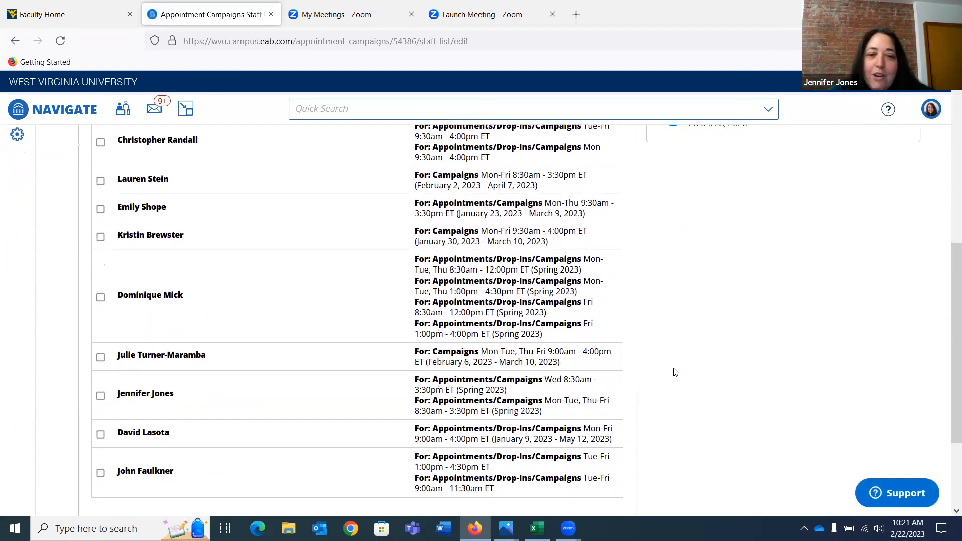
scroll(675, 372, down, 1)
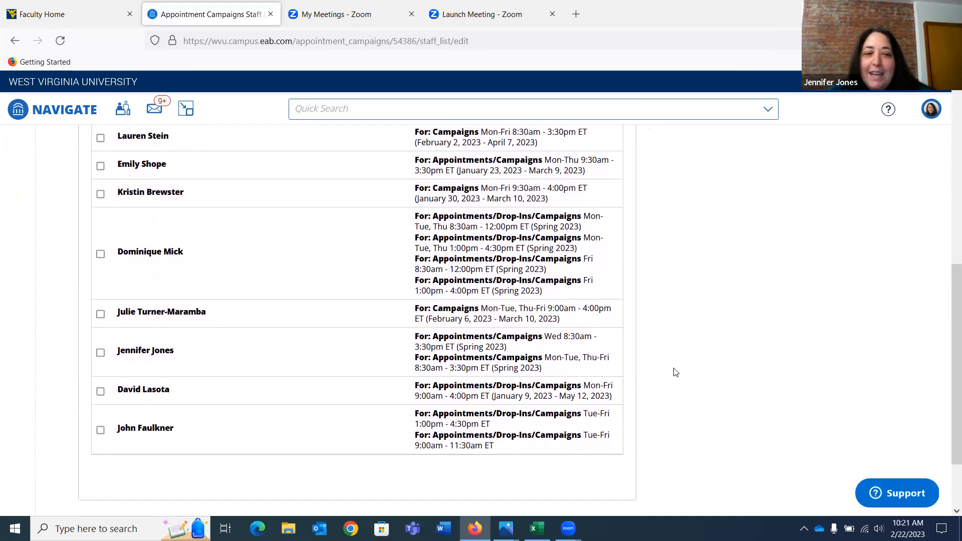
click(101, 352)
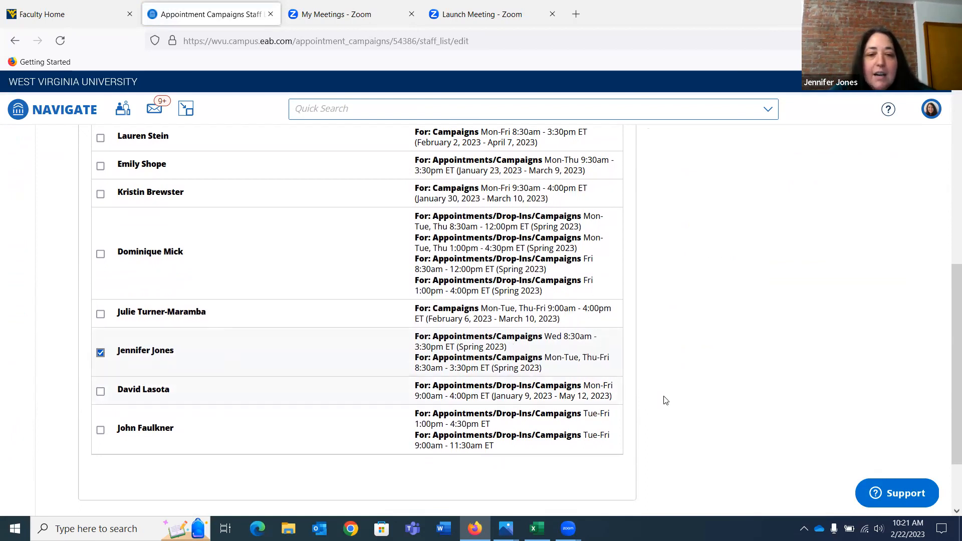
scroll(667, 401, down, 3)
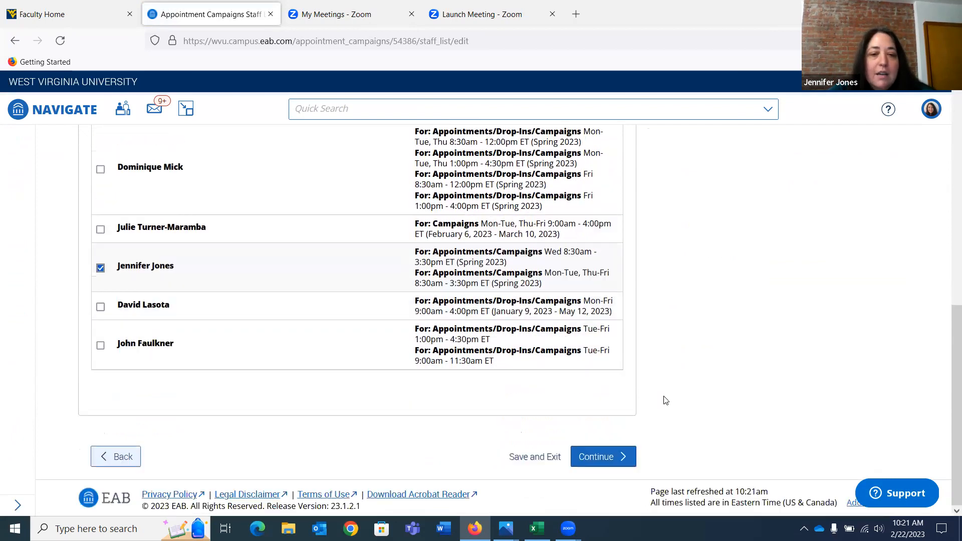
click(601, 459)
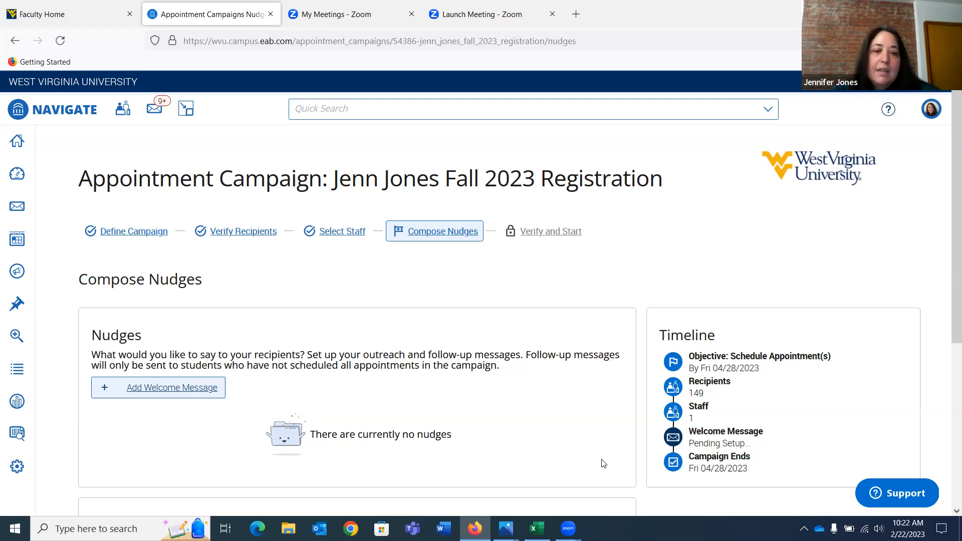
Look over the nudge and success message options and start adding a welcome message
scroll(541, 416, down, 2)
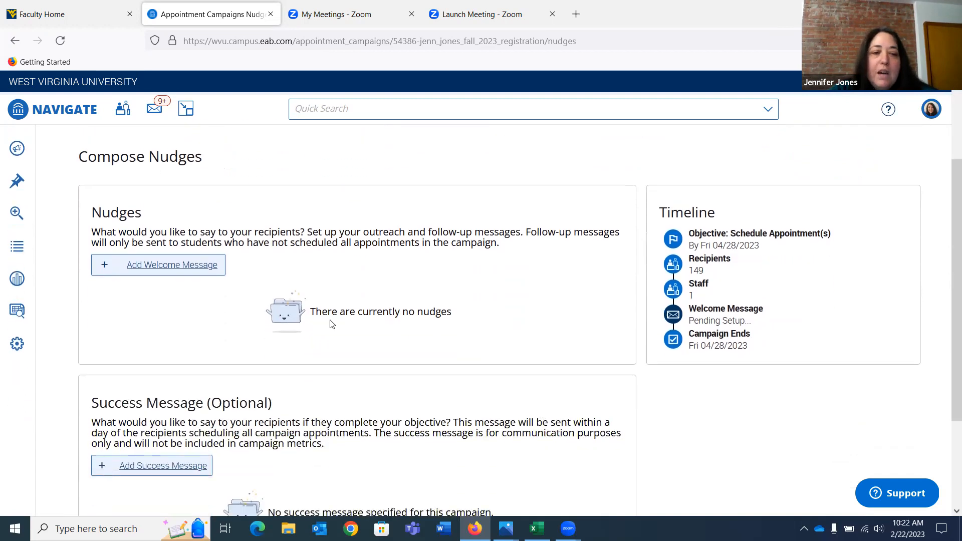
scroll(325, 388, down, 1)
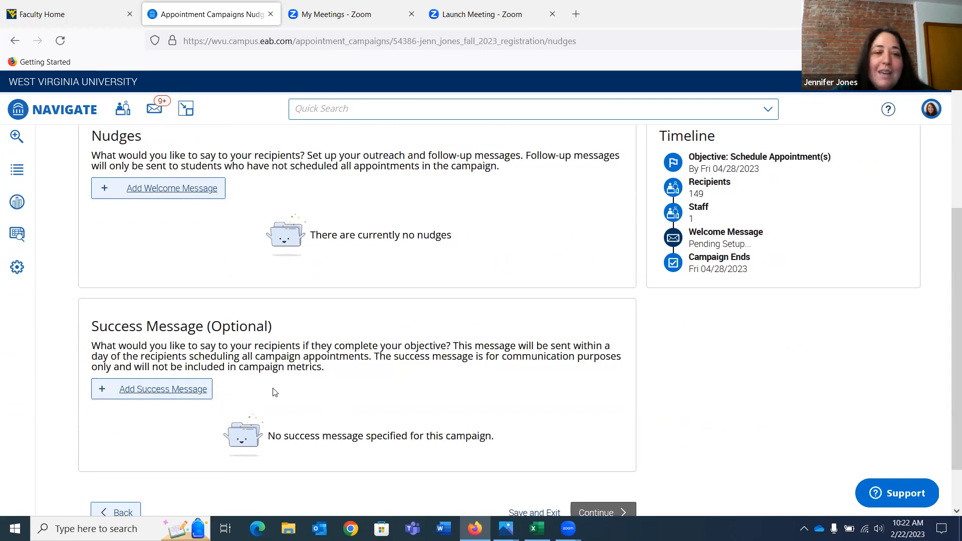
scroll(275, 392, up, 2)
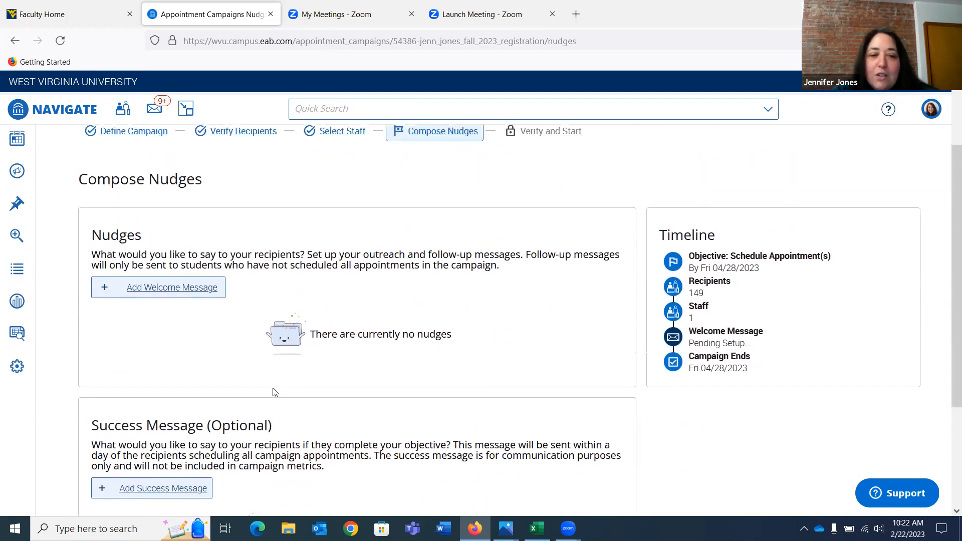
click(187, 293)
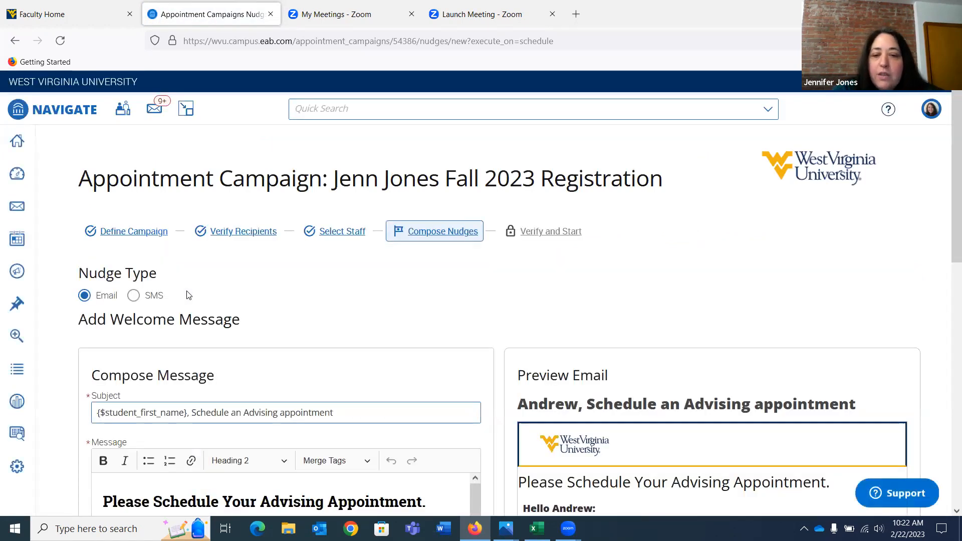
Review the default welcome email and change its subject to "{$student_first_name}, Schedule a Your Fall 2023 Advising appointment"
scroll(188, 295, down, 3)
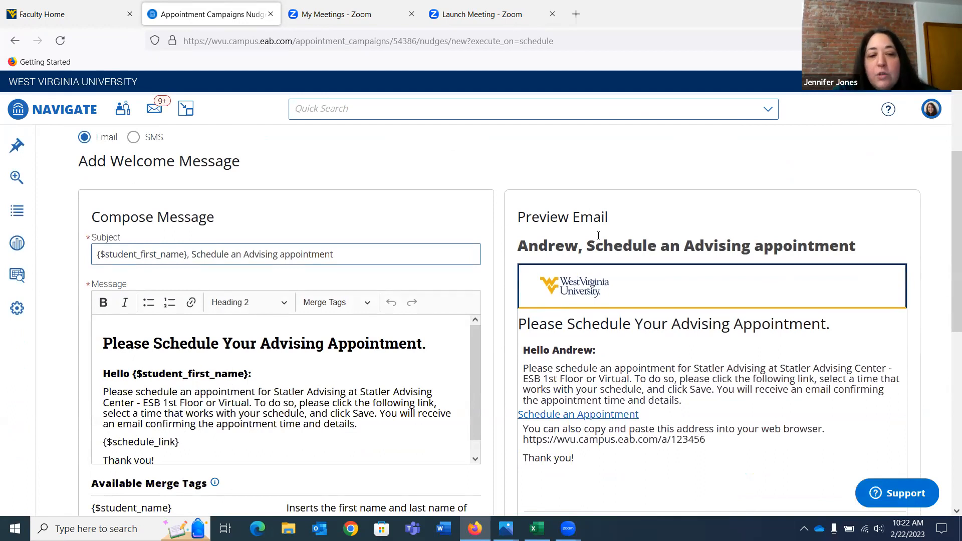
scroll(598, 236, down, 2)
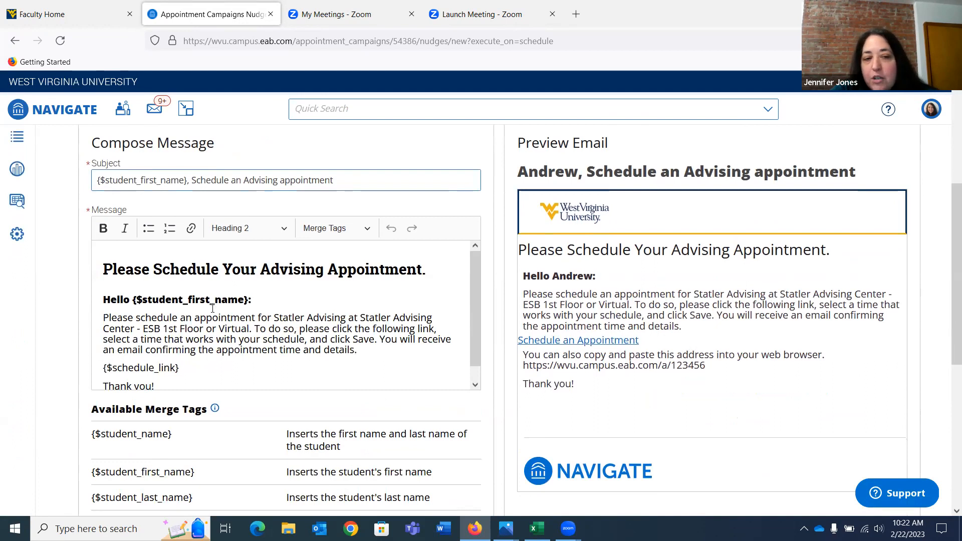
scroll(203, 306, up, 1)
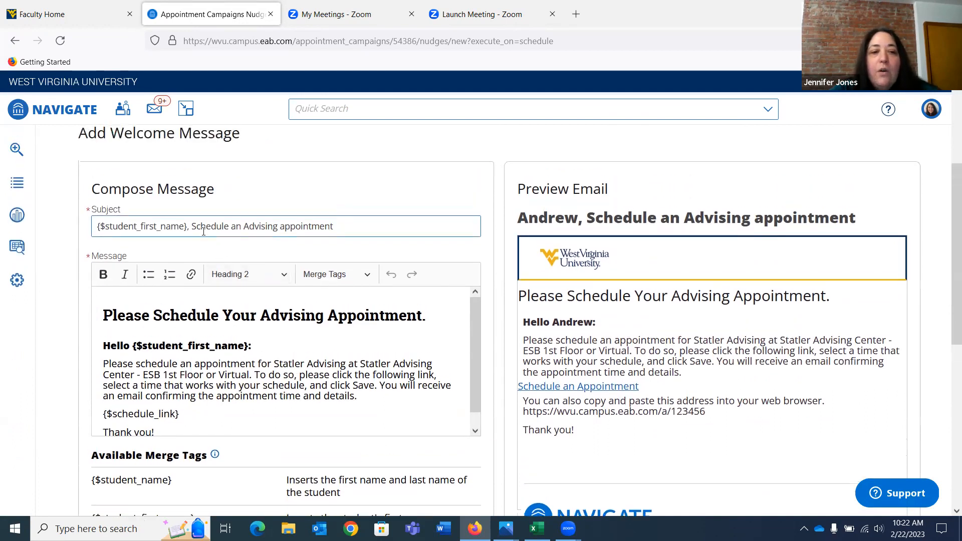
click(242, 227)
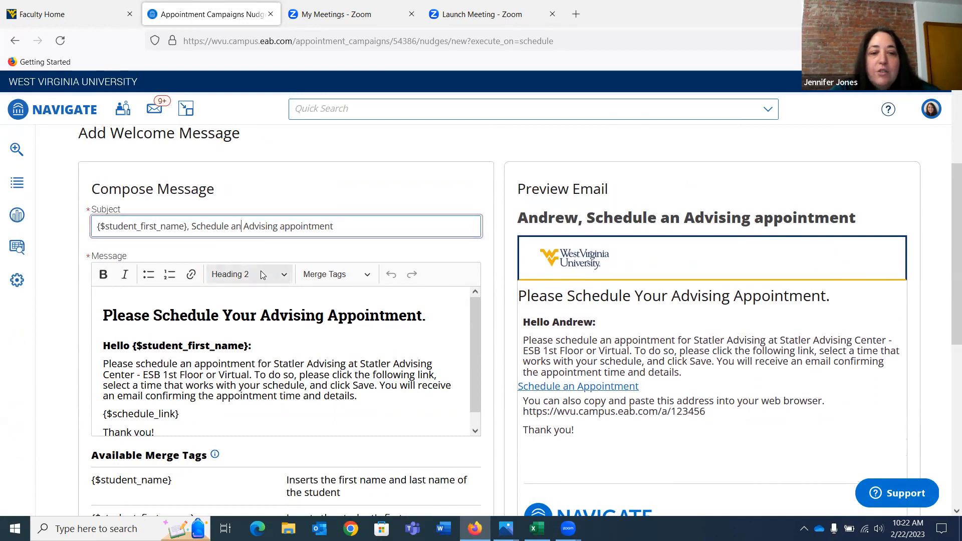
key(BackSpace)
text(Your Fall 2023)
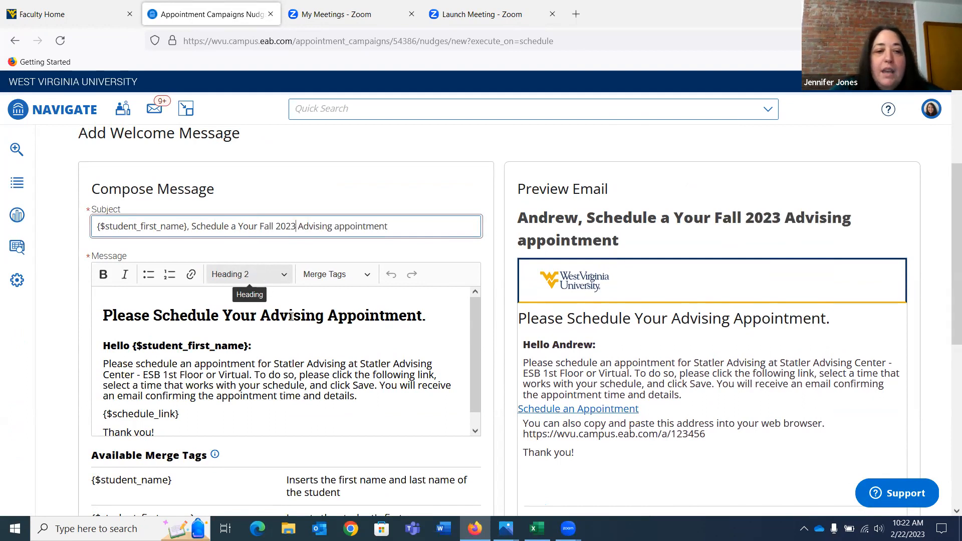
Append to the message paragraph "If you prefer a Zoom meeting, the Zoom link will be in the Additional Details box on your confirmation and reminder emails."
scroll(315, 348, down, 1)
click(375, 381)
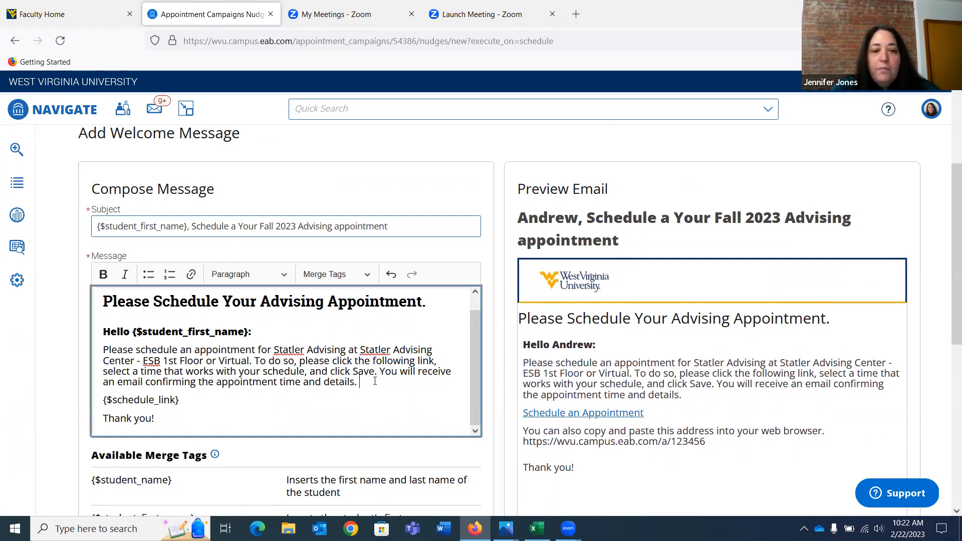
text(I)
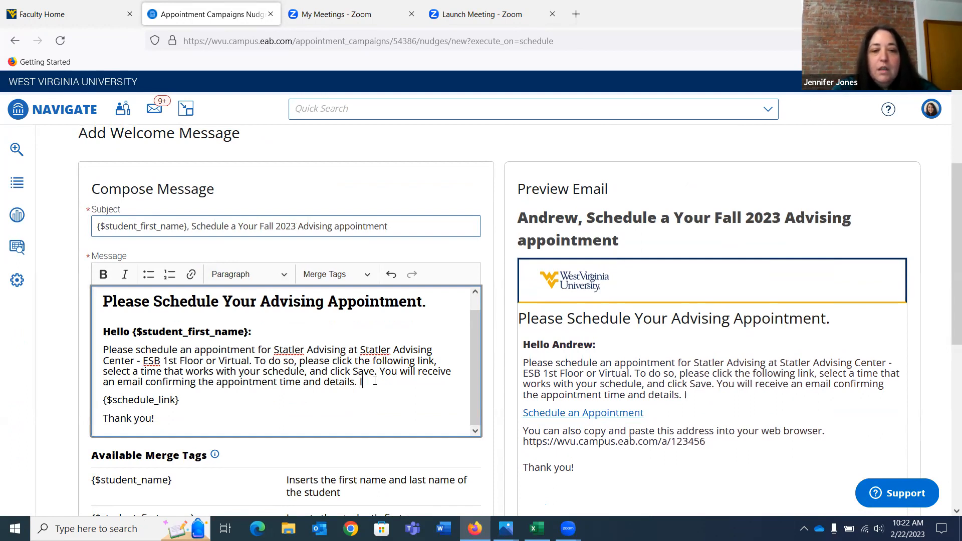
text(f you prefer )
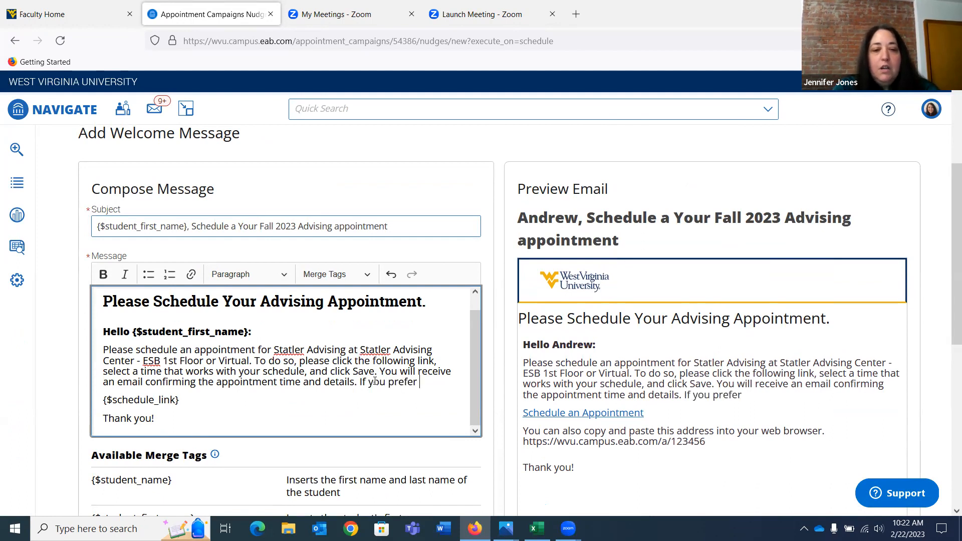
text(a Zoom meeting)
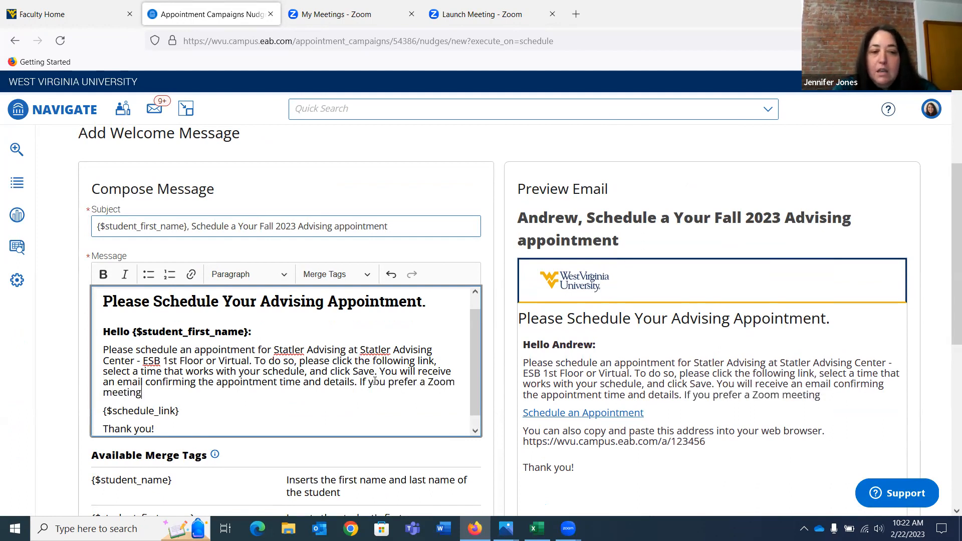
text(, the Zo)
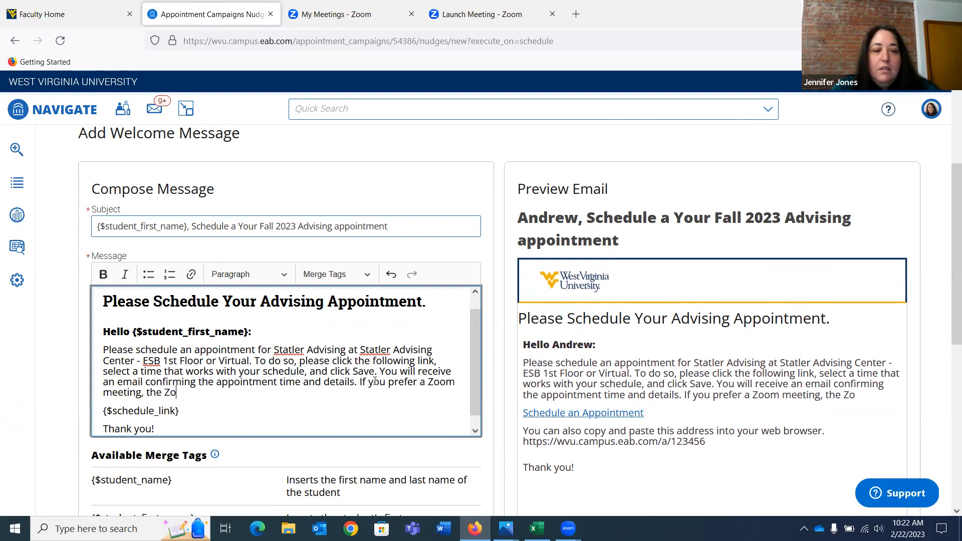
text(om link will be in the Addio)
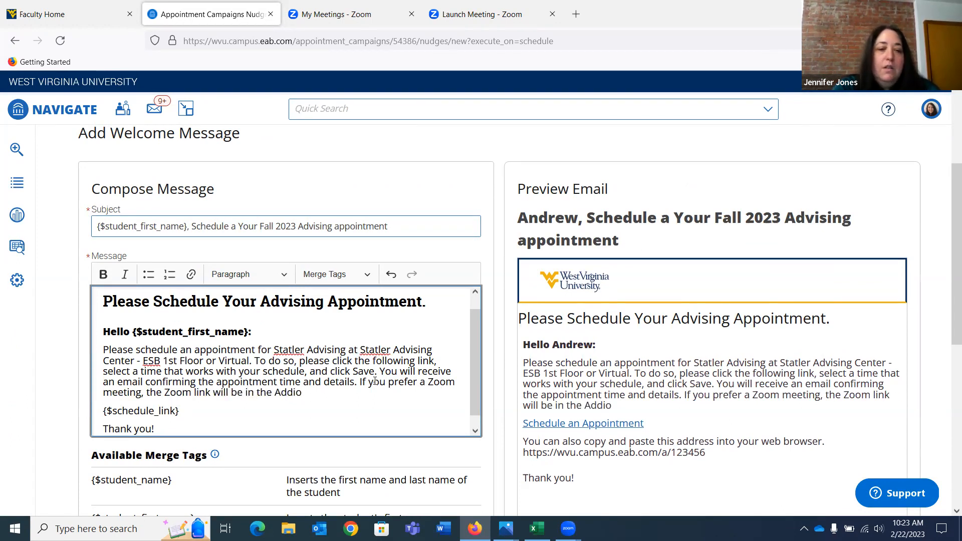
key(BackSpace)
text(tional Details box on your confirmation and remind)
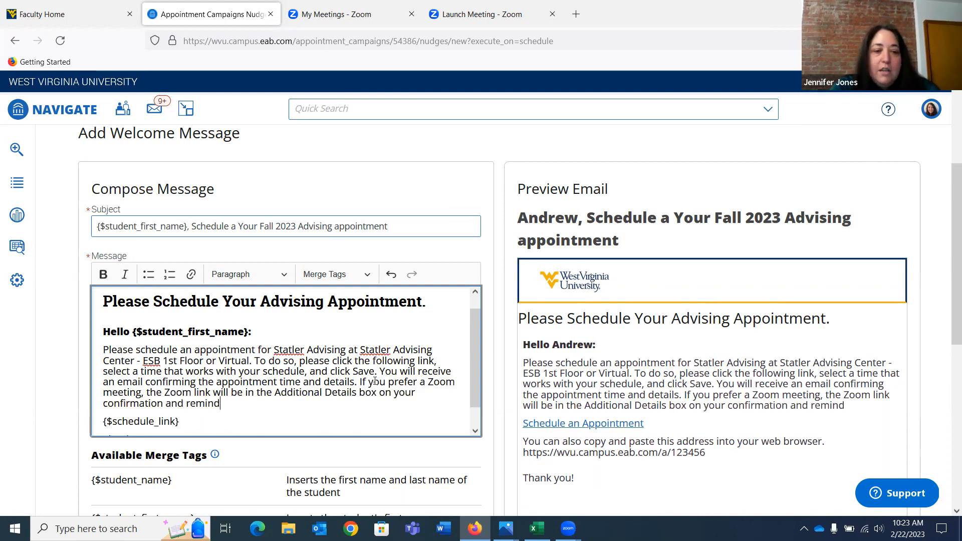
text(er emails.)
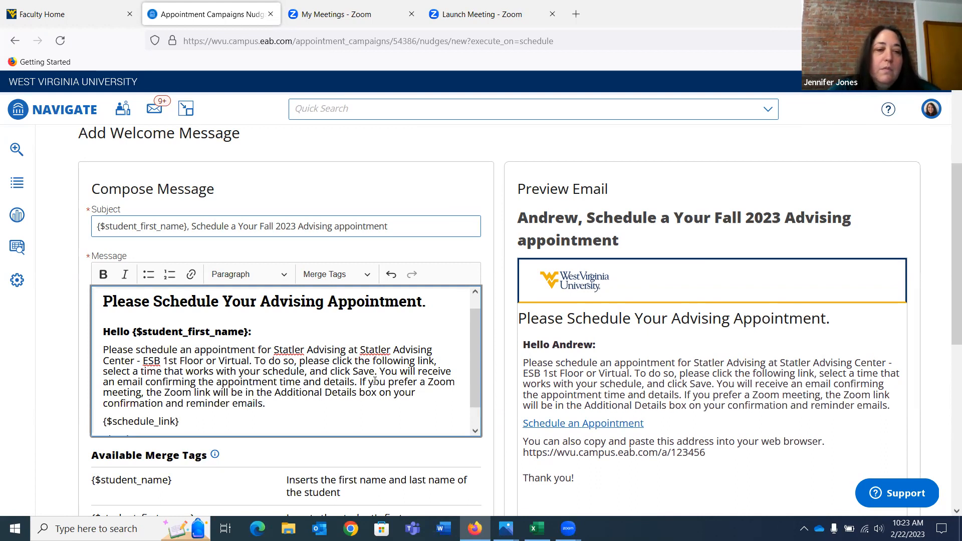
scroll(375, 381, down, 1)
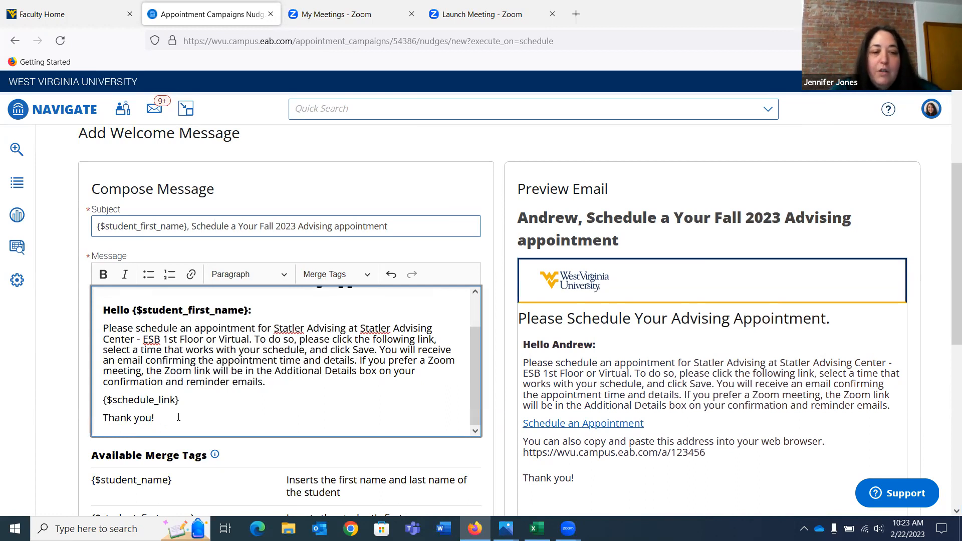
Sign the welcome message with the advisor's first name below "Thank you!" and copy the sentence about preferring a Zoom meeting
key(Return)
text(Jenn)
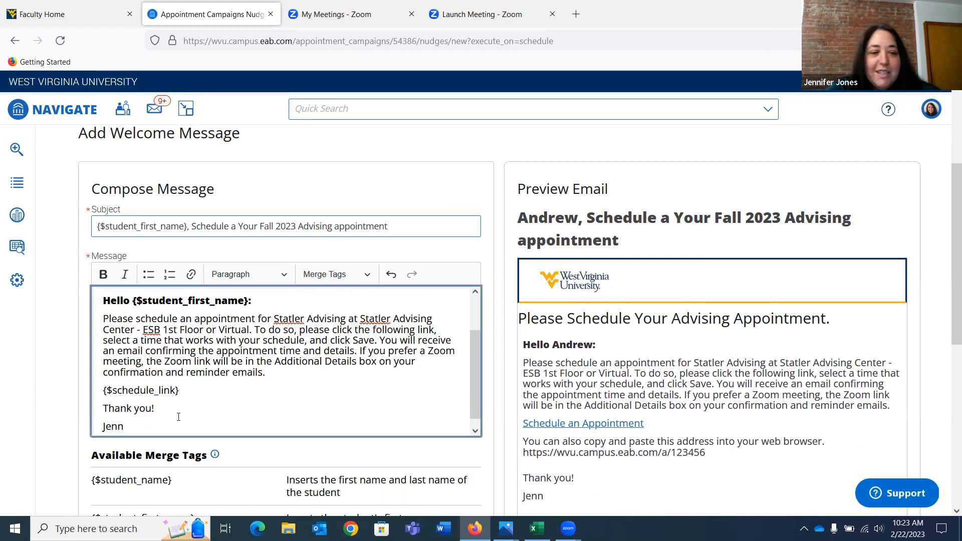
scroll(178, 417, down, 1)
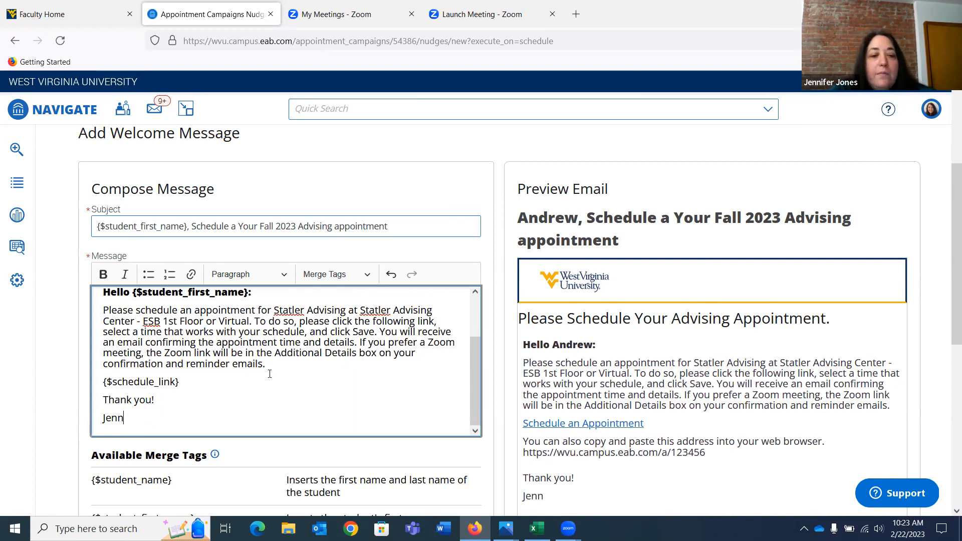
drag(268, 365, 361, 342)
key(ctrl+c)
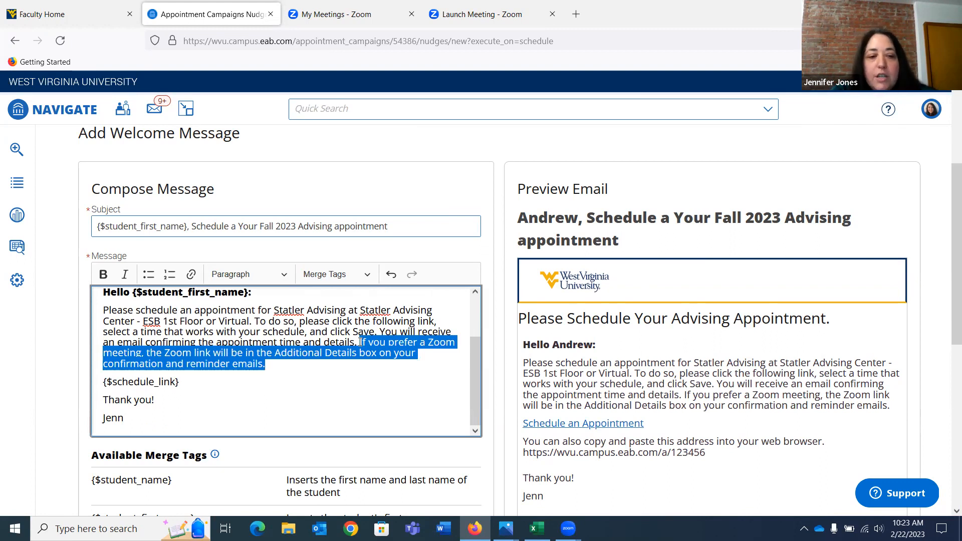
Set the welcome message's send date to February 24, 2023 and save the message
scroll(361, 342, down, 3)
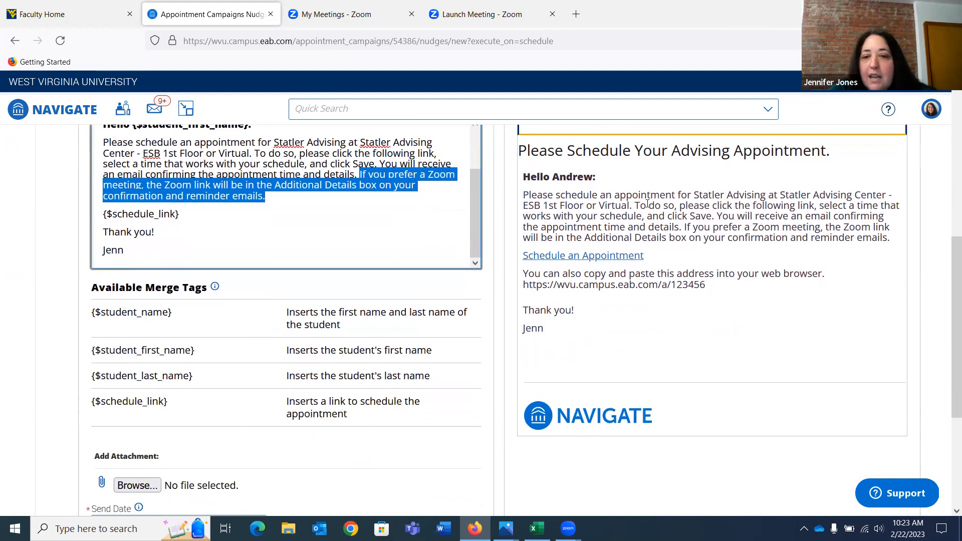
scroll(447, 335, down, 2)
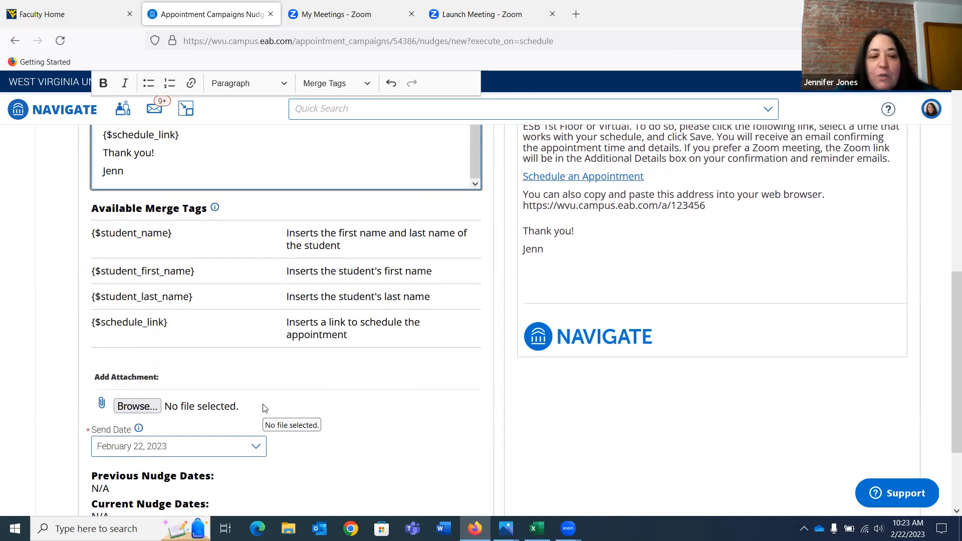
scroll(301, 402, down, 2)
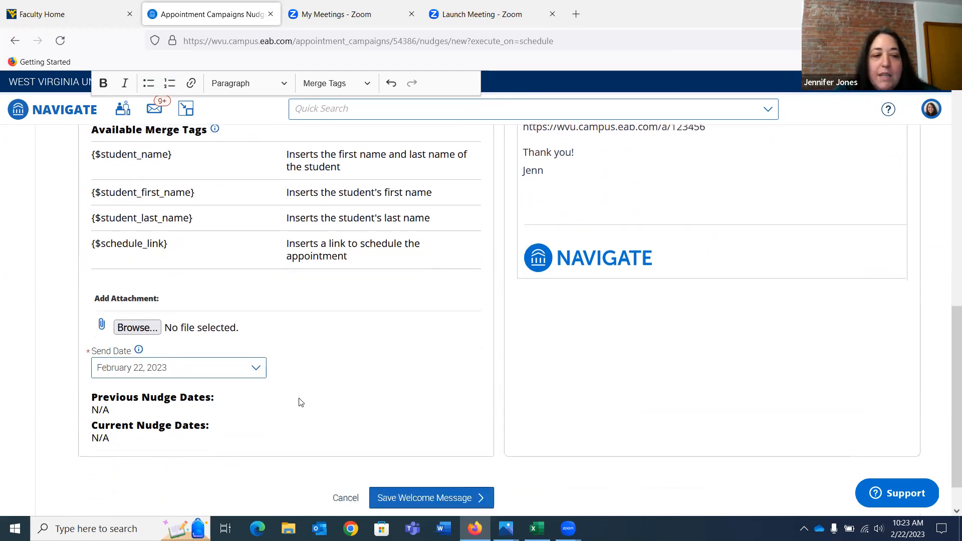
click(257, 351)
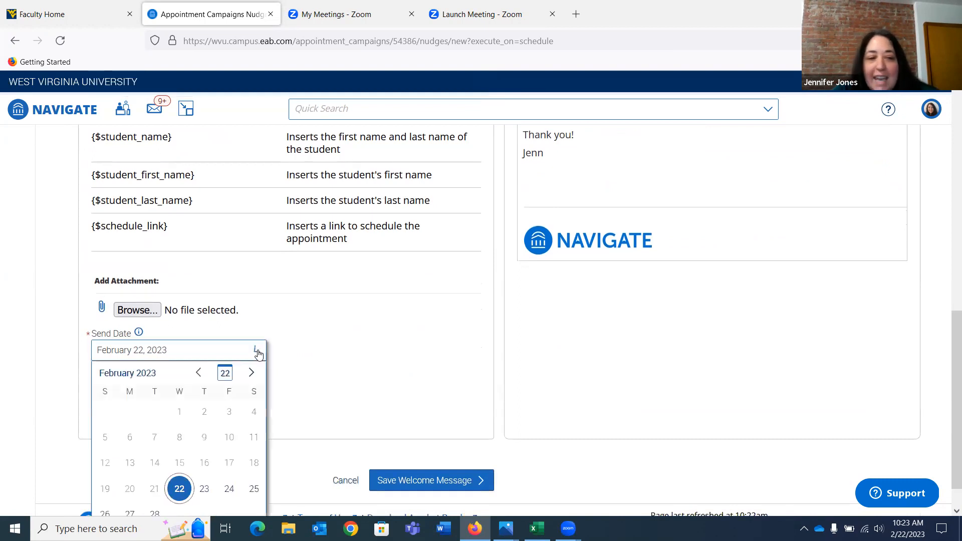
click(228, 489)
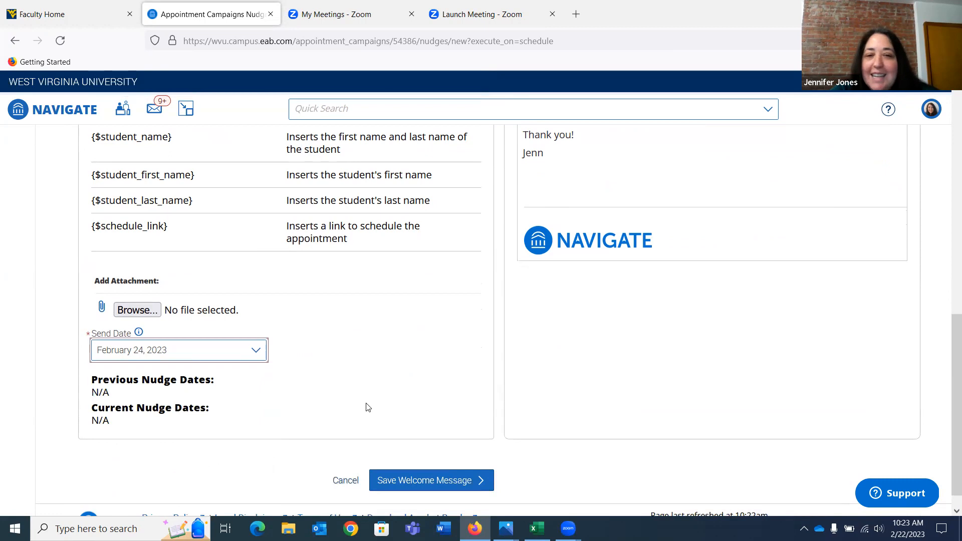
scroll(367, 407, down, 1)
scroll(368, 407, up, 3)
scroll(367, 408, down, 2)
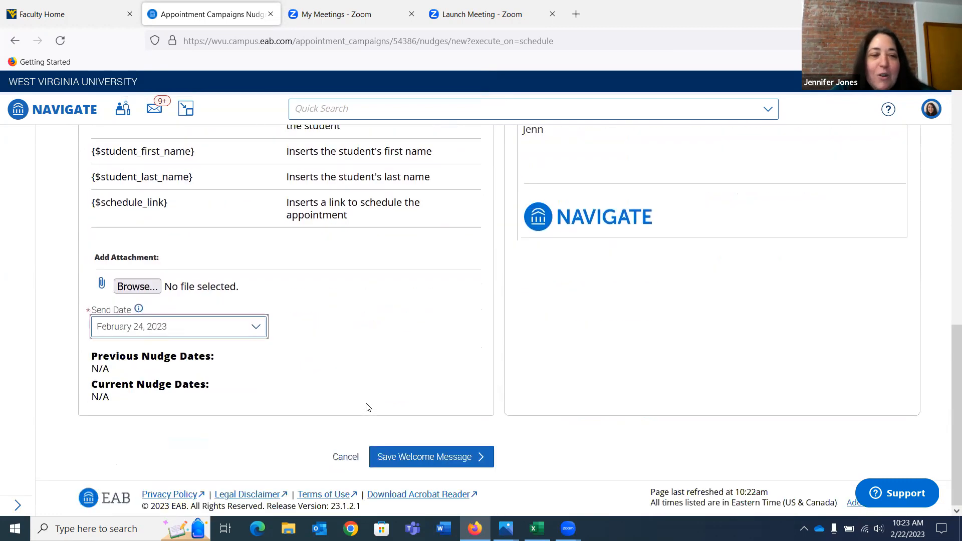
click(419, 461)
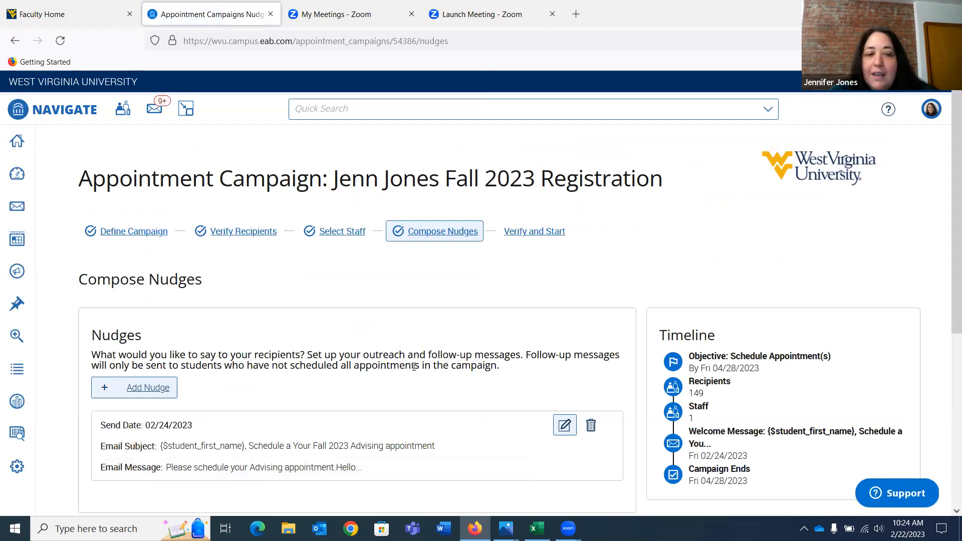
Add an email nudge with the subject "{$student_first_name}, 1st Reminder | Schedule Your Fall 2023 Advising appointment"
click(155, 389)
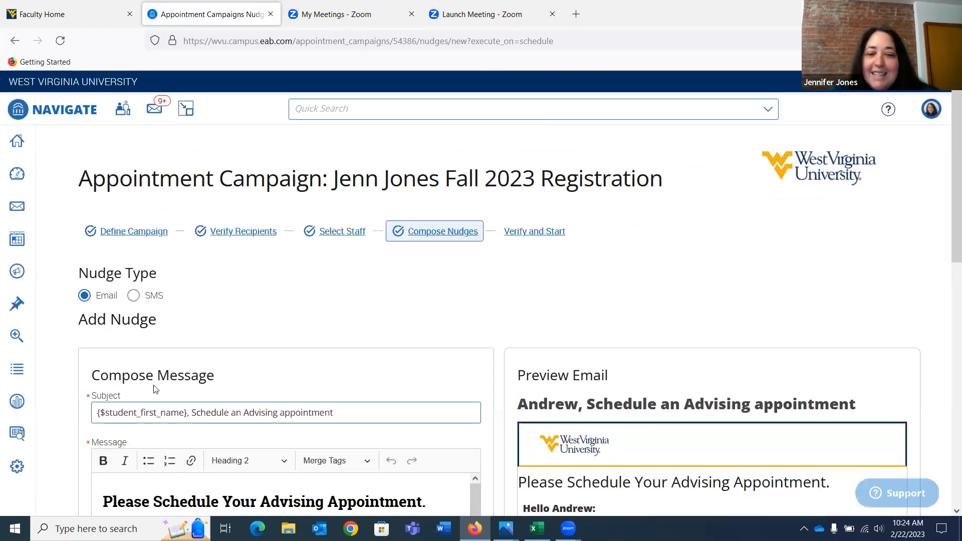
scroll(243, 303, down, 3)
click(196, 275)
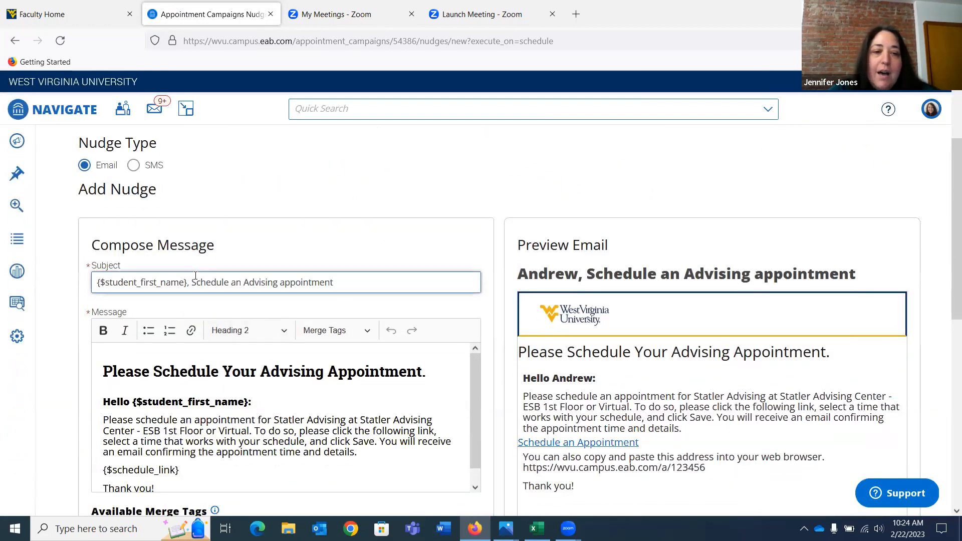
text(1st Reminder |)
click(299, 285)
key(Delete)
key(BackSpace)
text(Your Fall 2023)
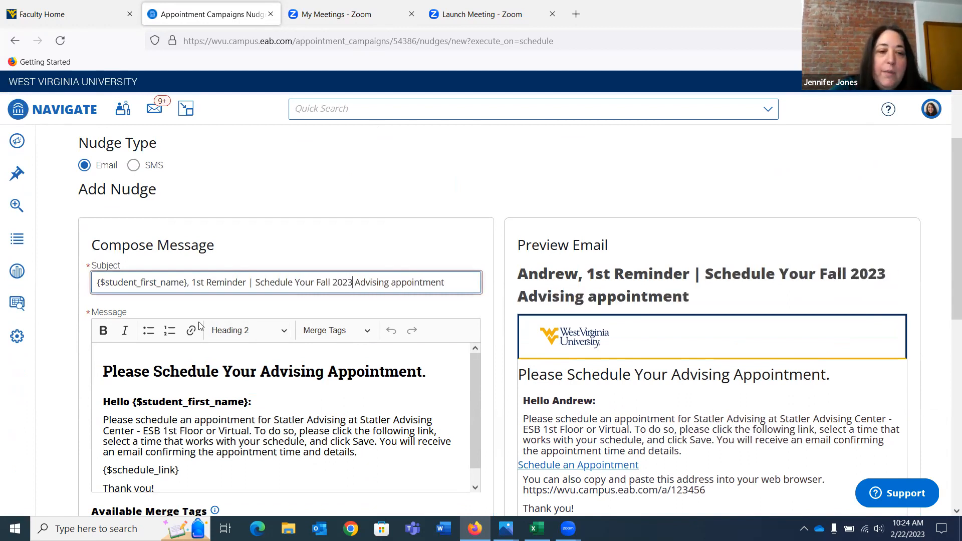
Insert "1st Reminder | " before "Please Schedule Your Advising Appointment." in the nudge message's heading
click(112, 371)
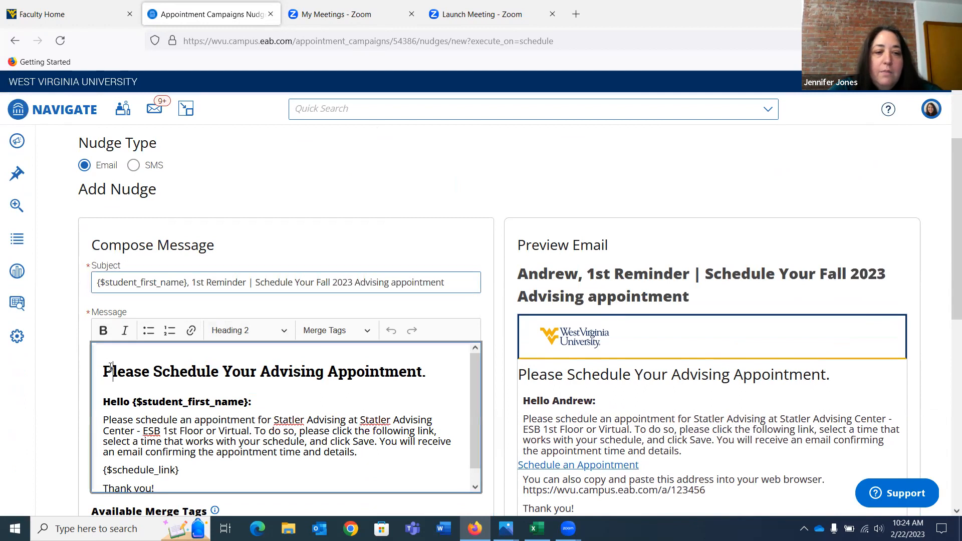
click(106, 371)
text(1sg)
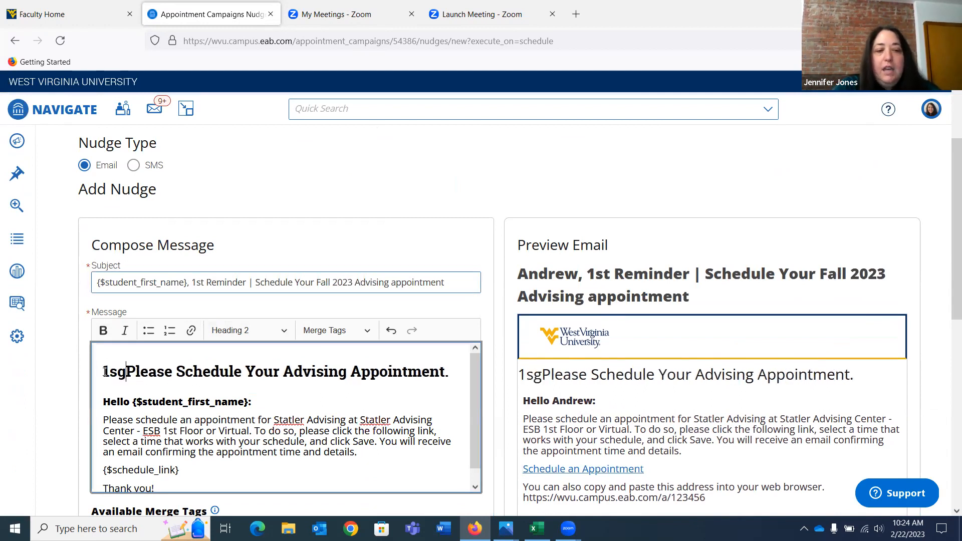
key(BackSpace)
text(t Reminder |)
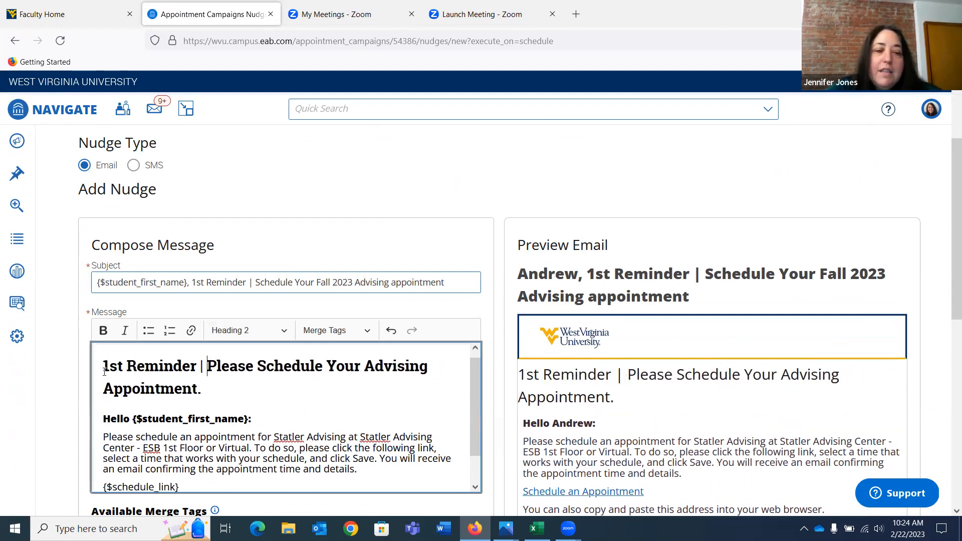
Paste the copied Zoom meeting sentence at the end of the nudge's message paragraph and sign it with the advisor's first name
scroll(104, 371, down, 1)
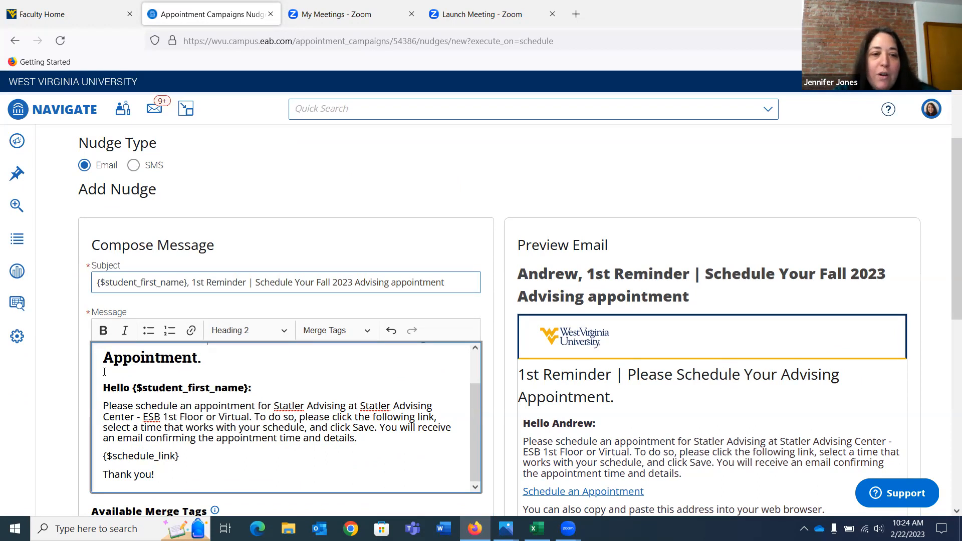
scroll(104, 371, down, 1)
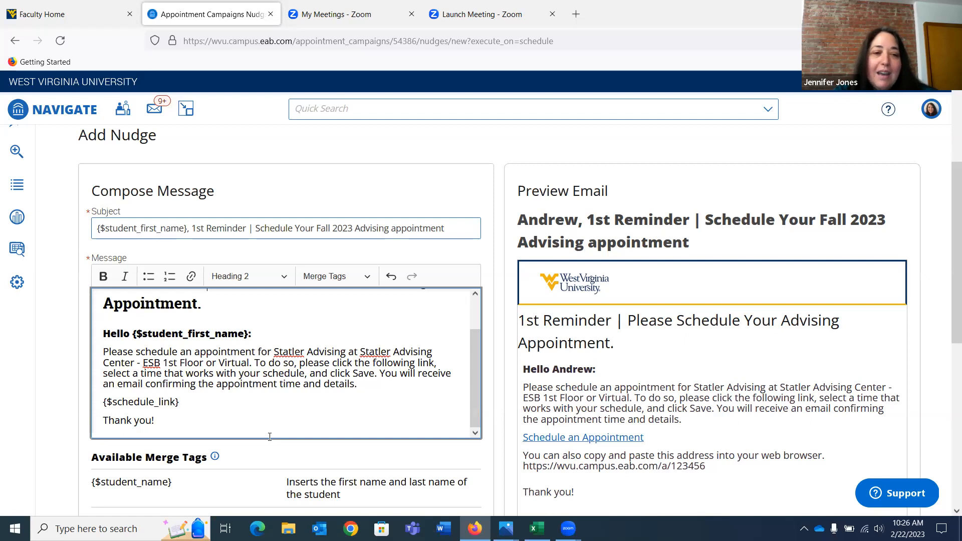
scroll(269, 437, down, 1)
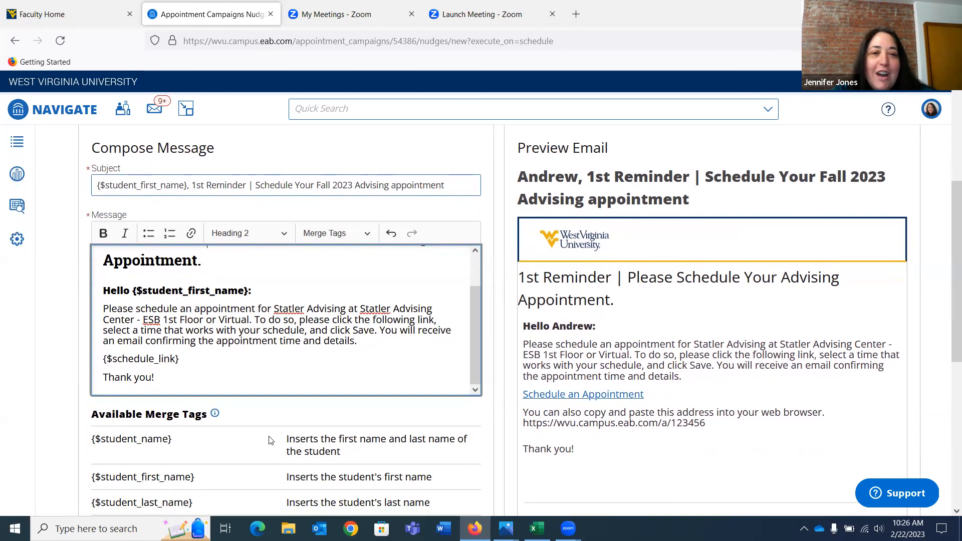
scroll(269, 440, up, 1)
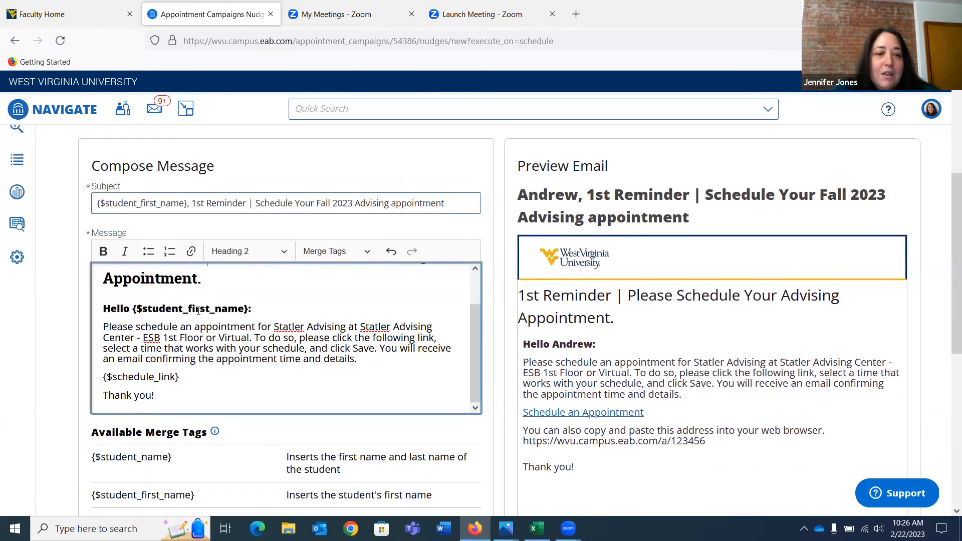
click(369, 360)
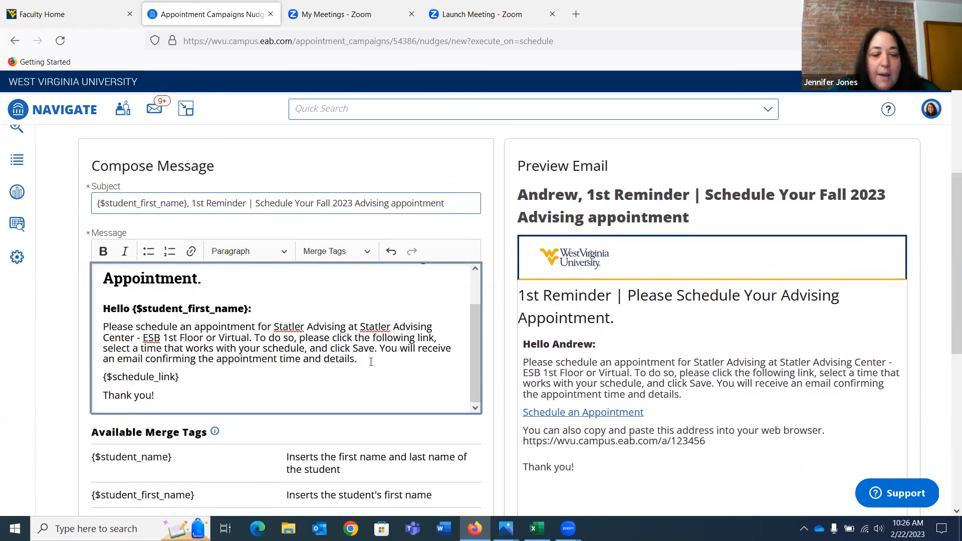
key(ctrl+v)
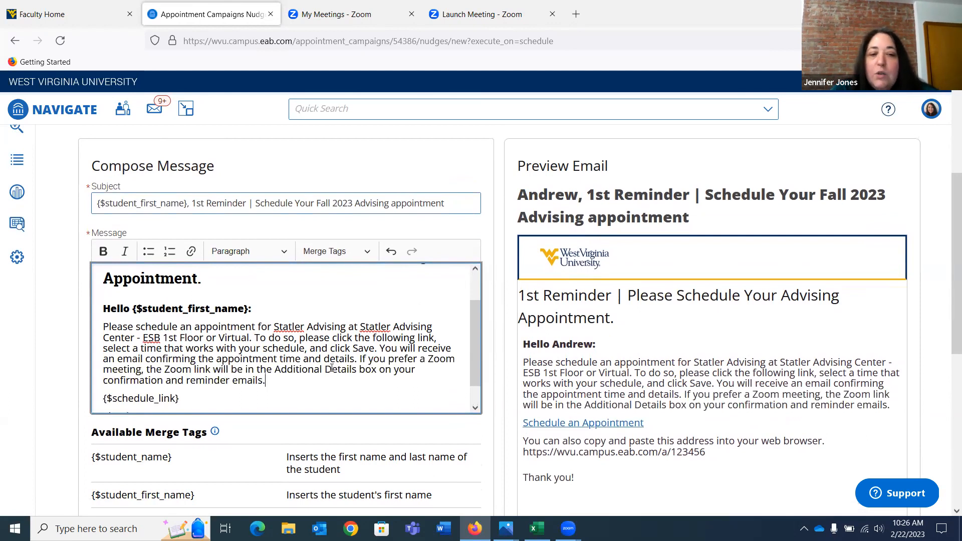
scroll(300, 370, down, 1)
click(178, 396)
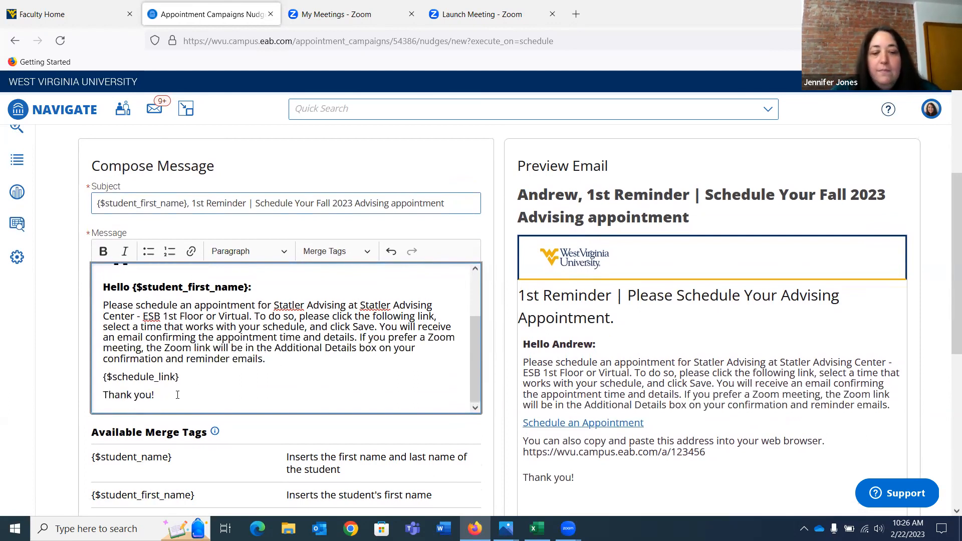
key(Return)
text(Jenn)
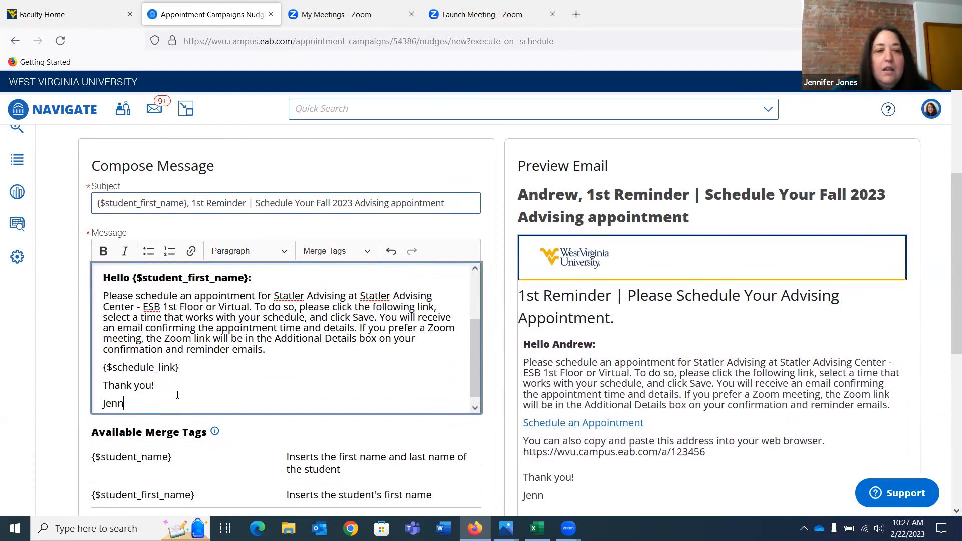
Set the first reminder's send date to March 8, 2023 and save the nudge
scroll(178, 395, up, 2)
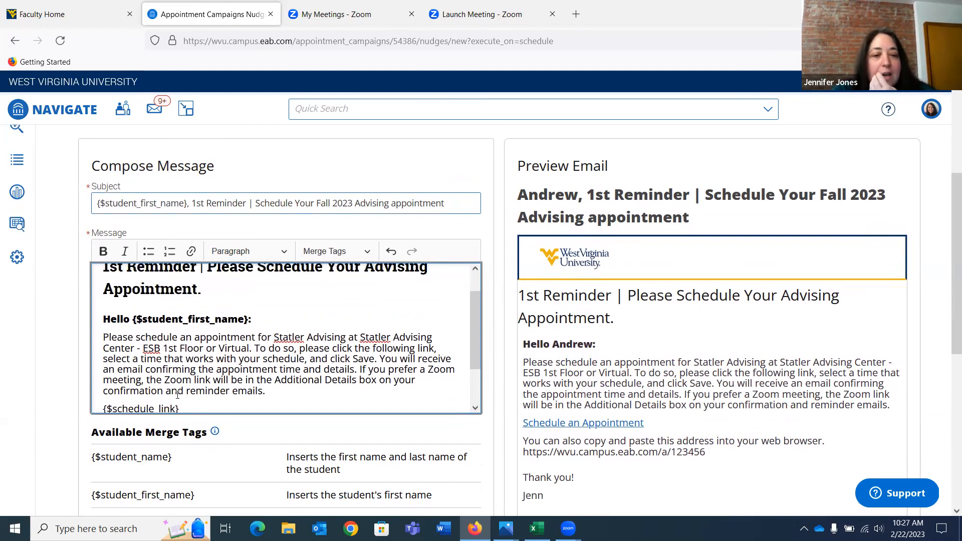
scroll(178, 395, up, 1)
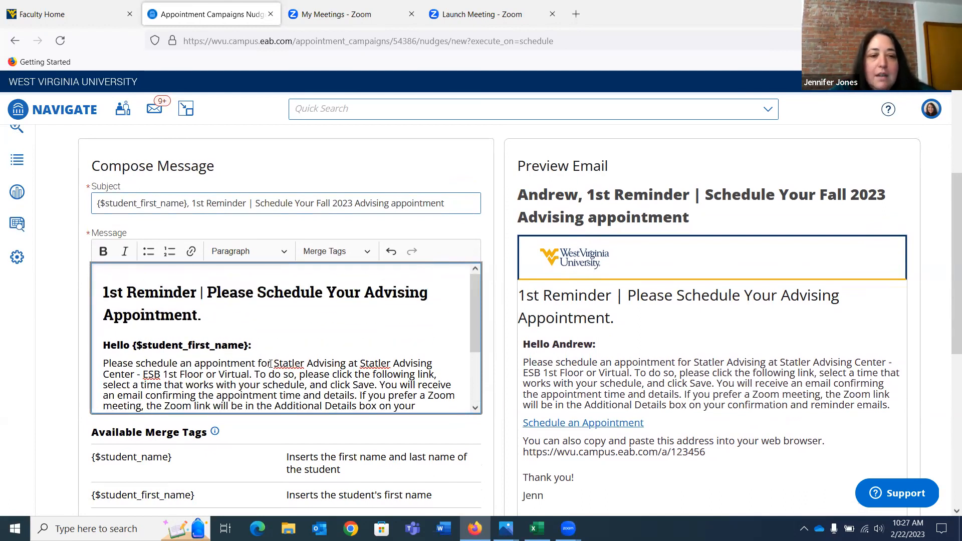
scroll(414, 430, down, 5)
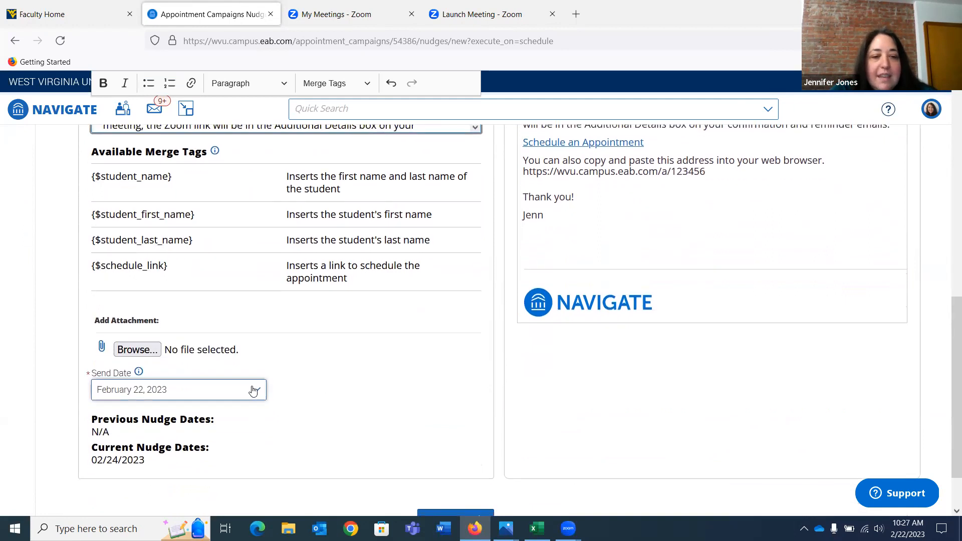
click(253, 391)
scroll(297, 396, down, 2)
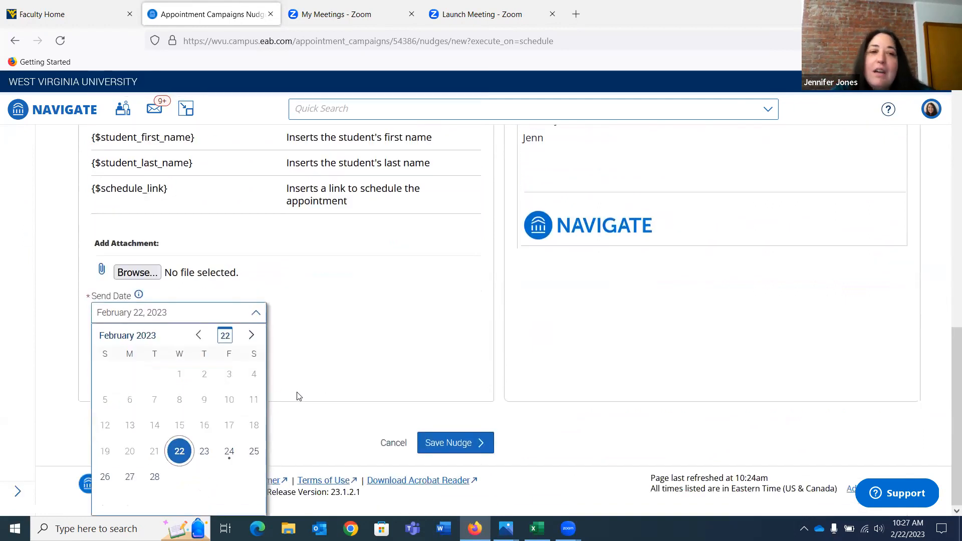
click(252, 335)
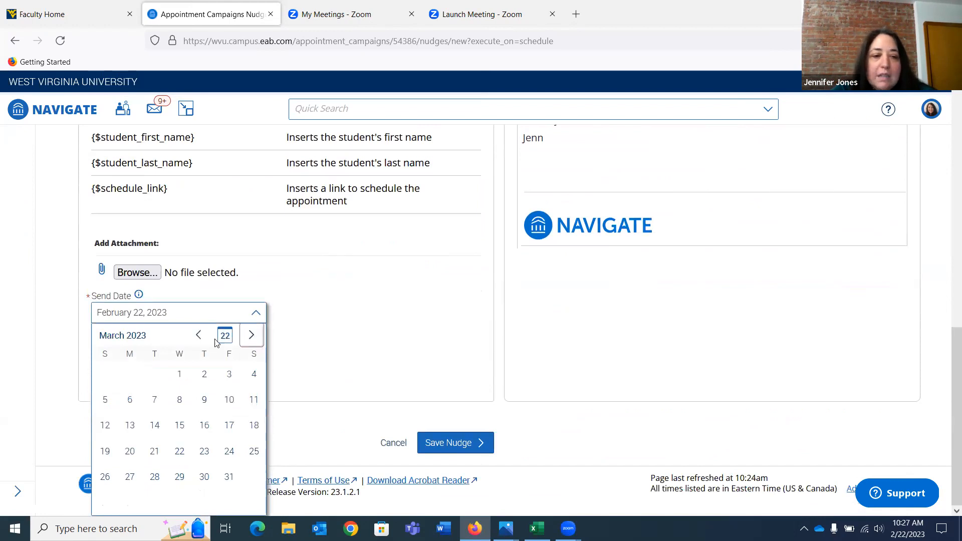
click(181, 399)
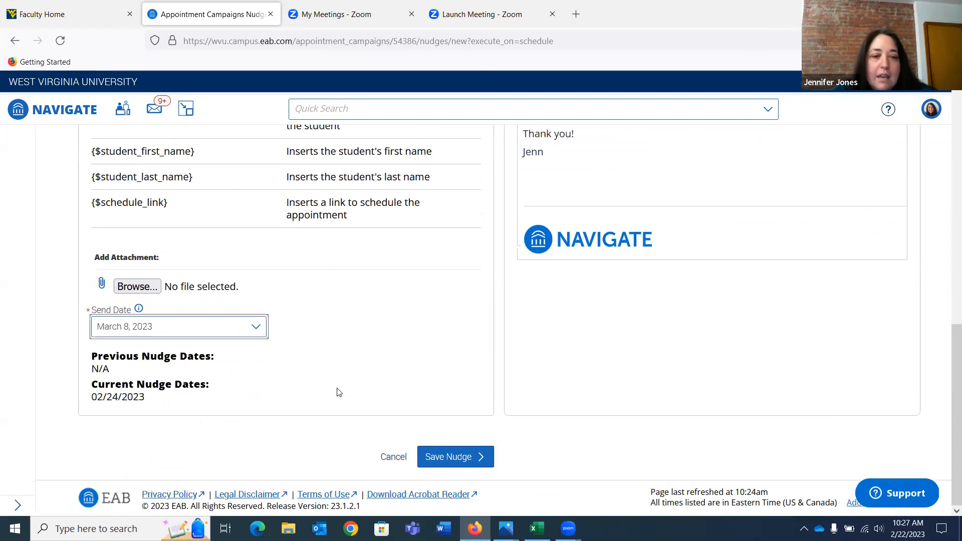
click(451, 465)
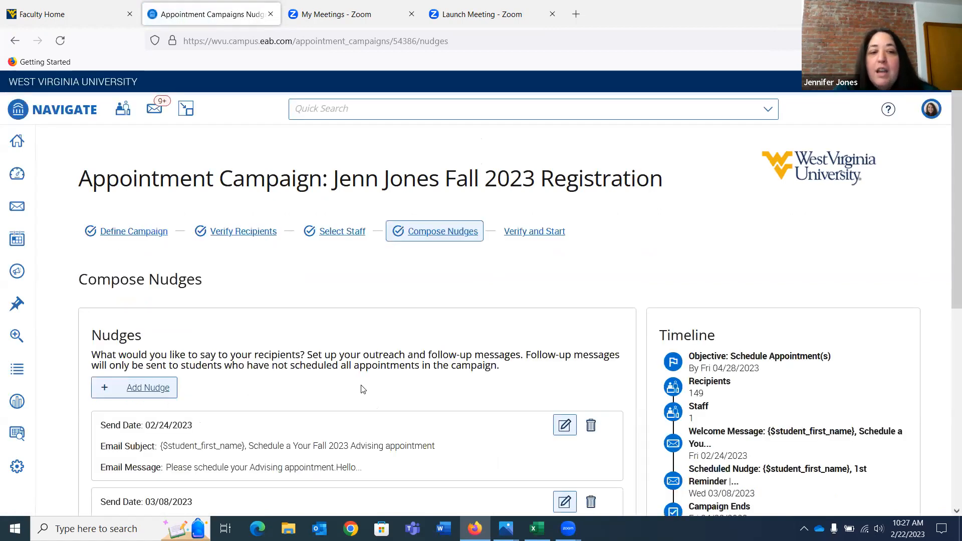
Add an email nudge with the subject "{$student_first_name}, 2nd Reminder | Schedule Your Fall 2023 Advising appointment"
click(142, 389)
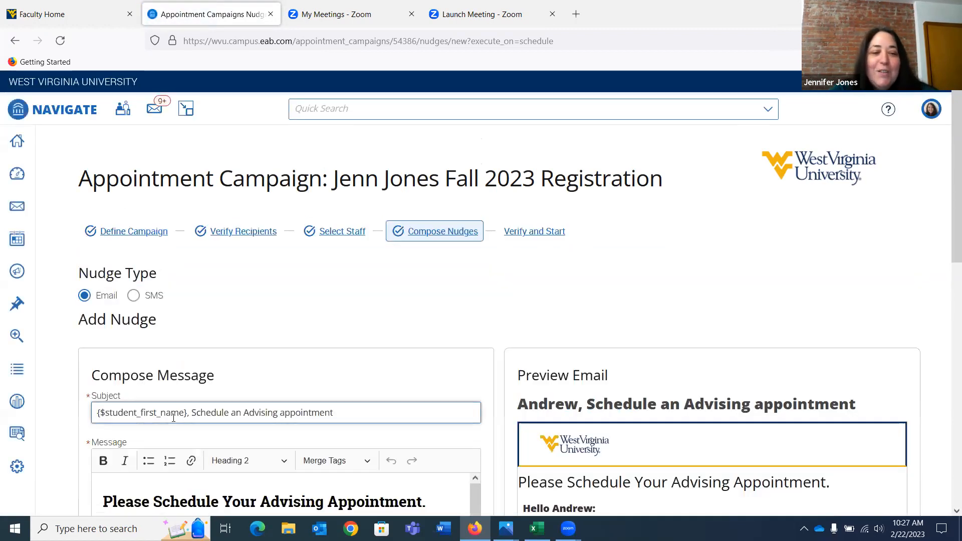
click(193, 413)
text(2nd Remin)
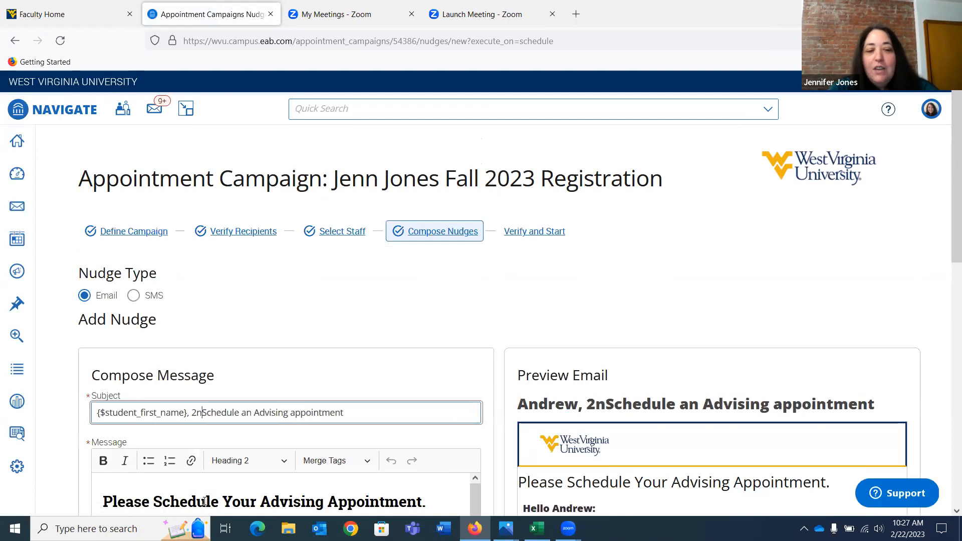
text(der |)
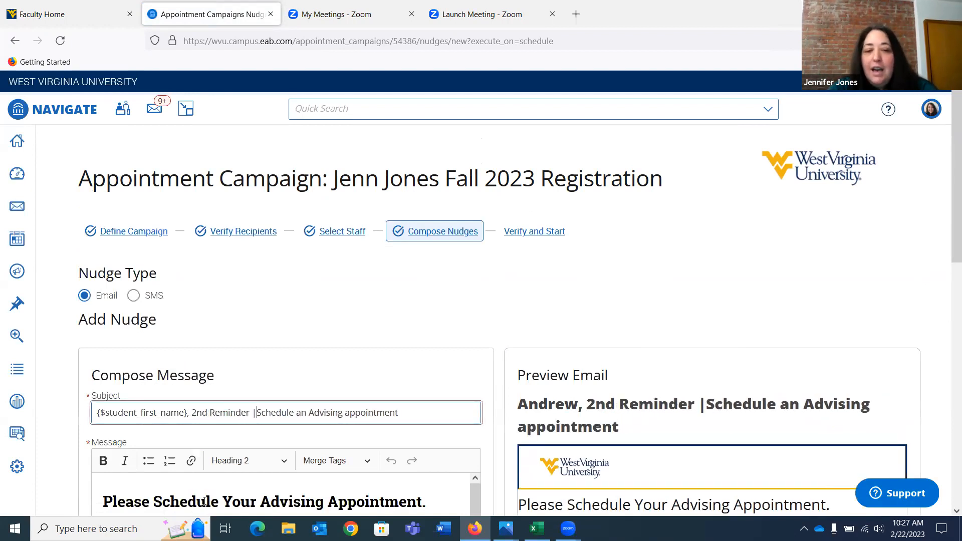
click(309, 412)
key(BackSpace)
key(BackSpace)
text(Your)
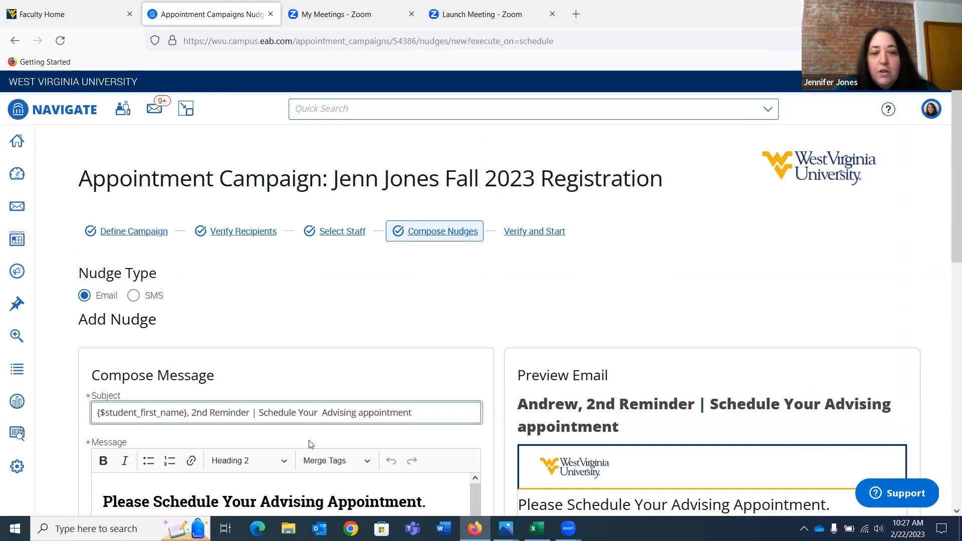
text( Fall 2023)
Paste the copied Zoom meeting sentence at the end of the second reminder's message paragraph
scroll(309, 443, down, 3)
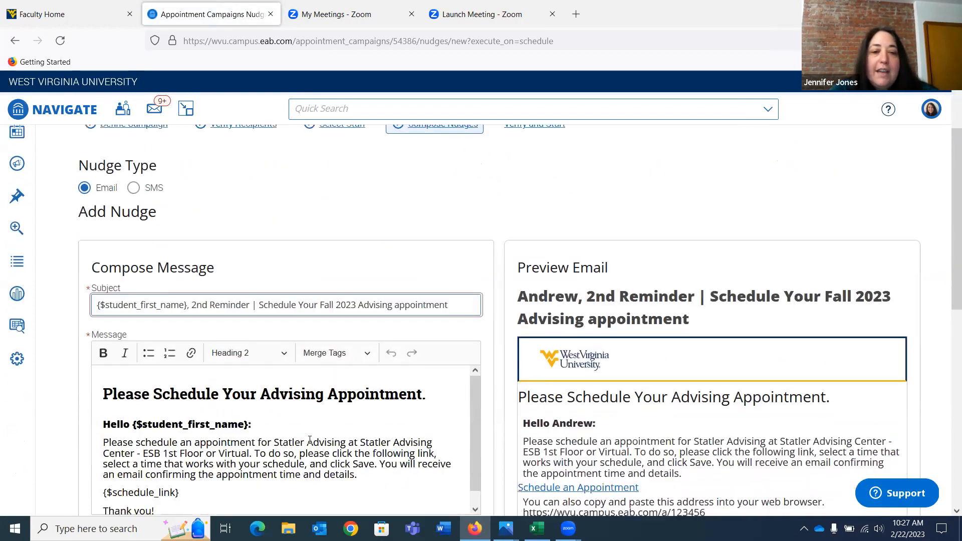
scroll(310, 440, down, 2)
click(368, 391)
text(If you prefer a Zoom meeting, the Zoom link will be in the Additional Details box on your confirmation and reminder emails.)
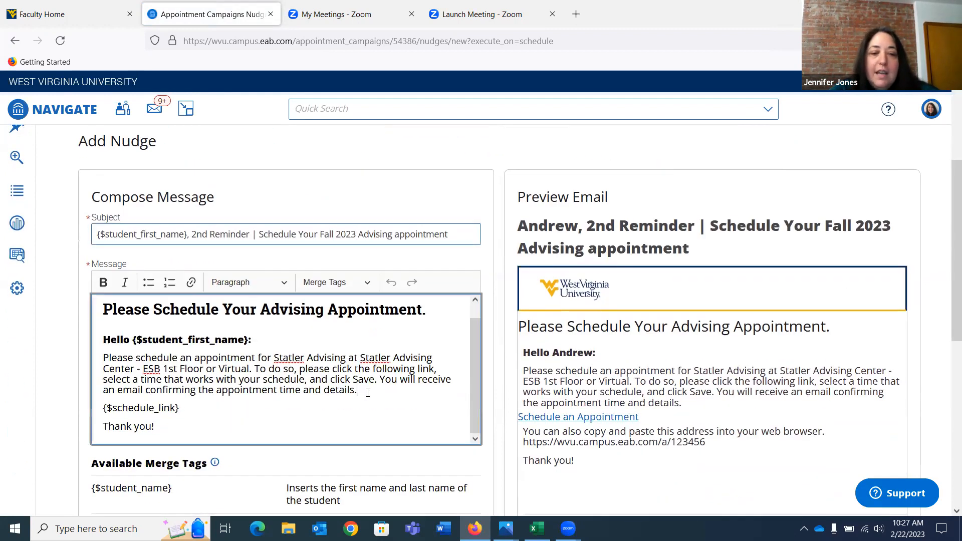
Insert "2nd Reminder | " before the message heading and sign the message with the advisor's first name below "Thank you!"
click(103, 310)
text(2nd Reminder )
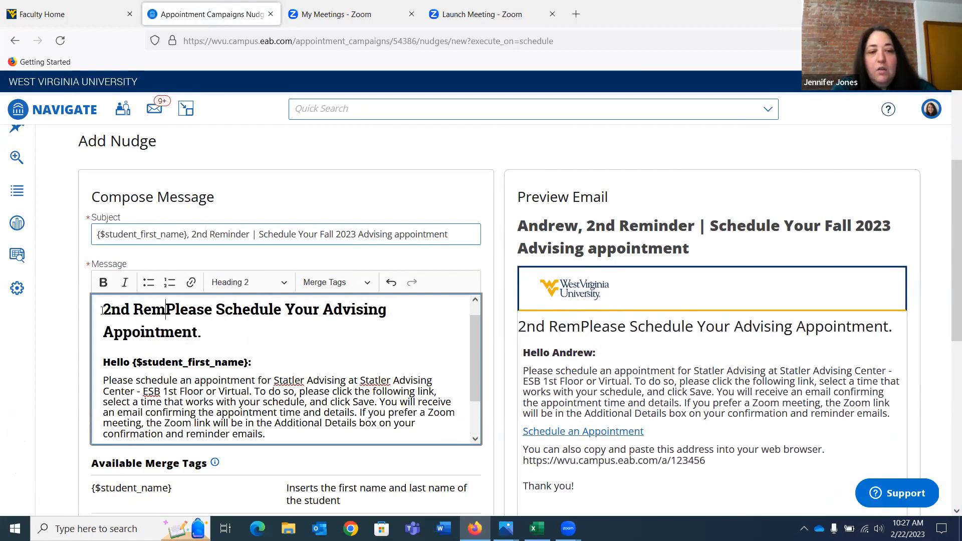
text(|)
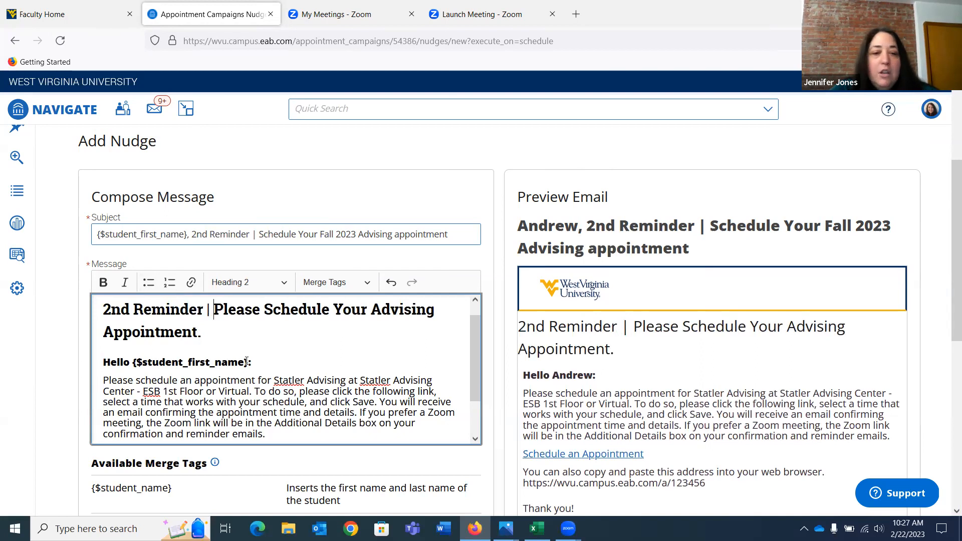
scroll(190, 411, down, 2)
click(167, 432)
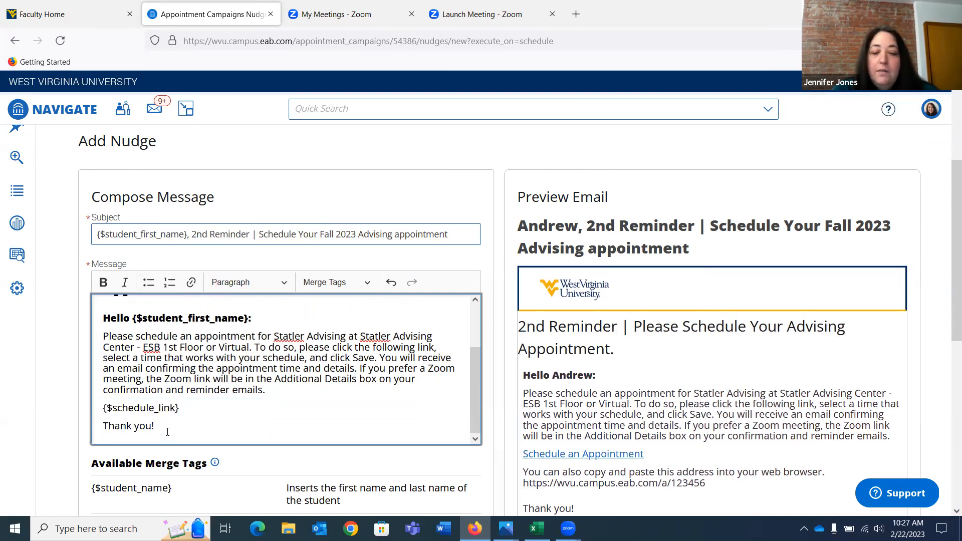
key(Return)
text(Jenn)
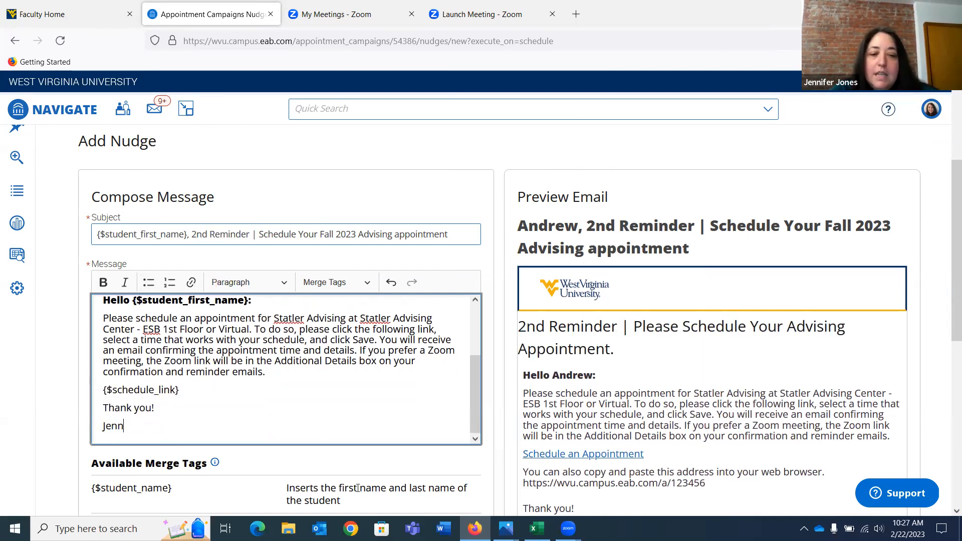
Set the second reminder's send date to March 22, 2023 and save the nudge
scroll(358, 488, down, 7)
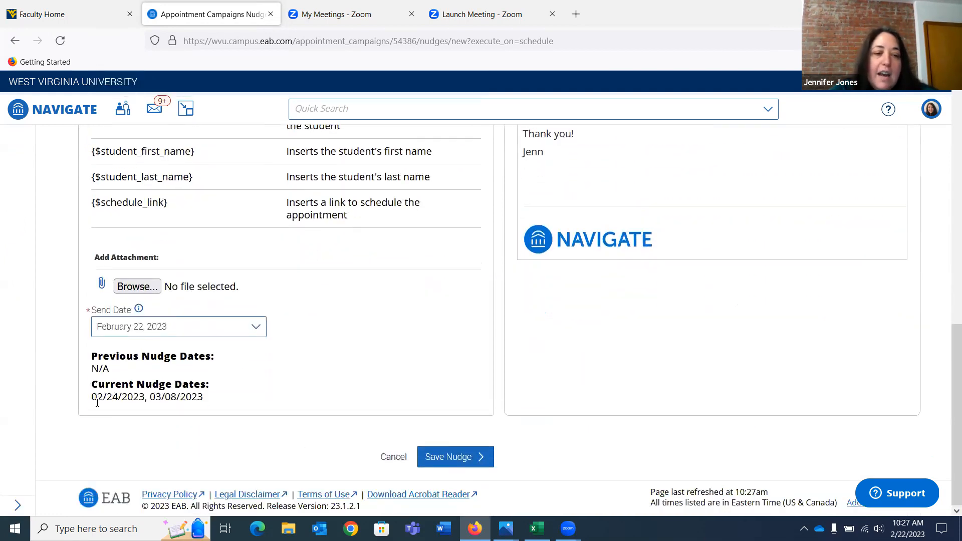
click(260, 332)
click(251, 348)
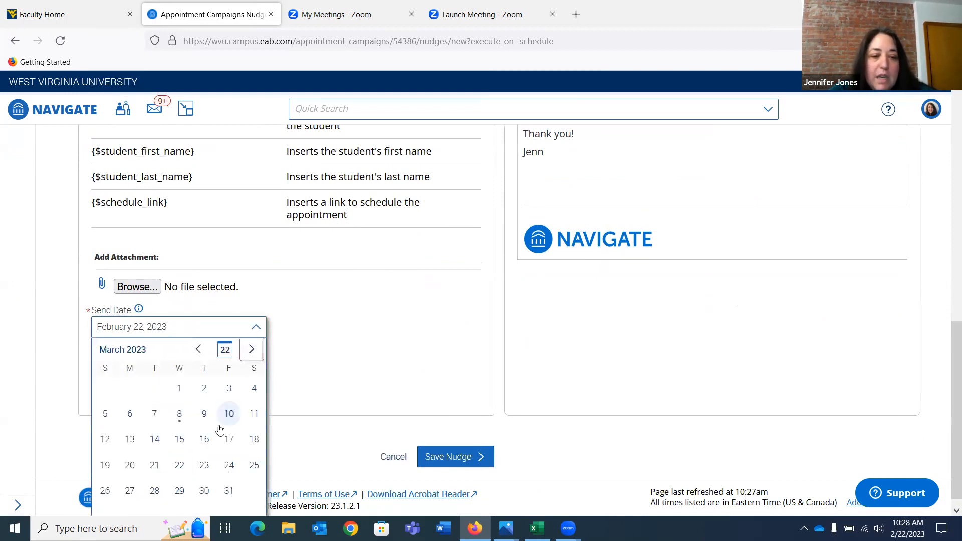
click(180, 466)
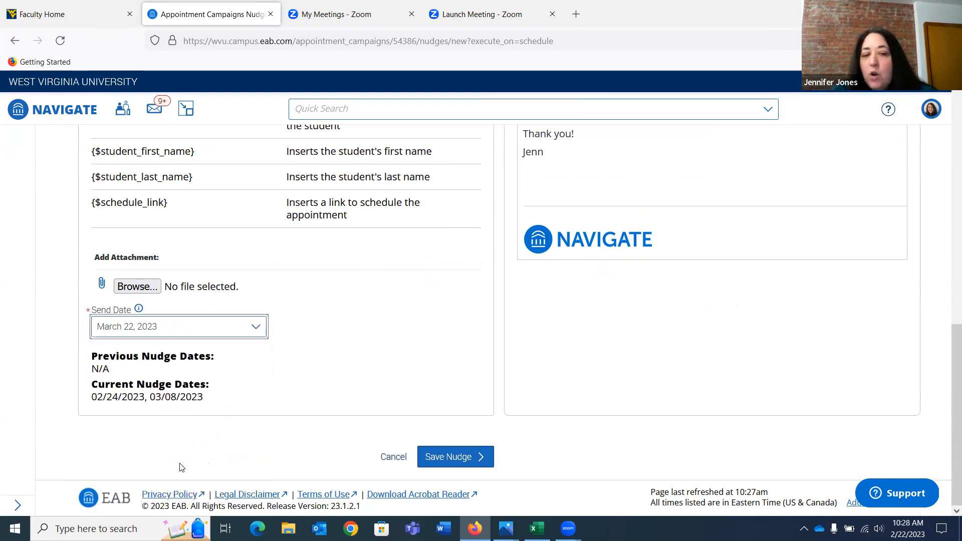
click(445, 460)
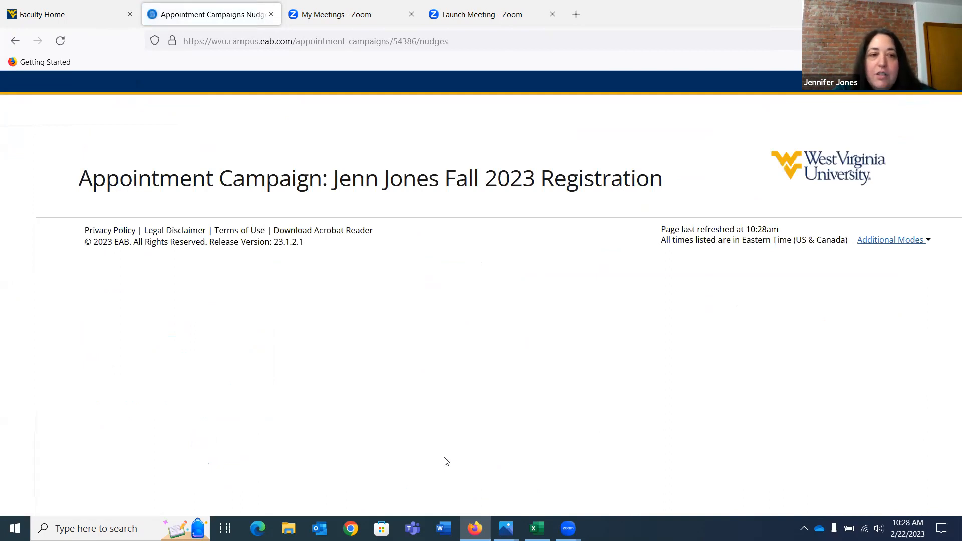
Review the campaign summary and scheduled messages at the Verify and Start stage, and save and exit without starting the campaign
scroll(446, 461, down, 10)
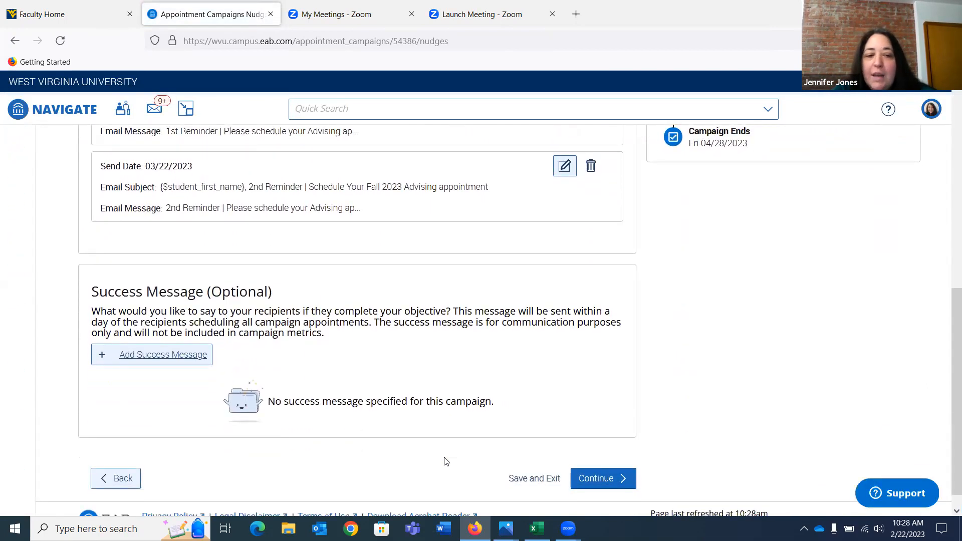
click(596, 456)
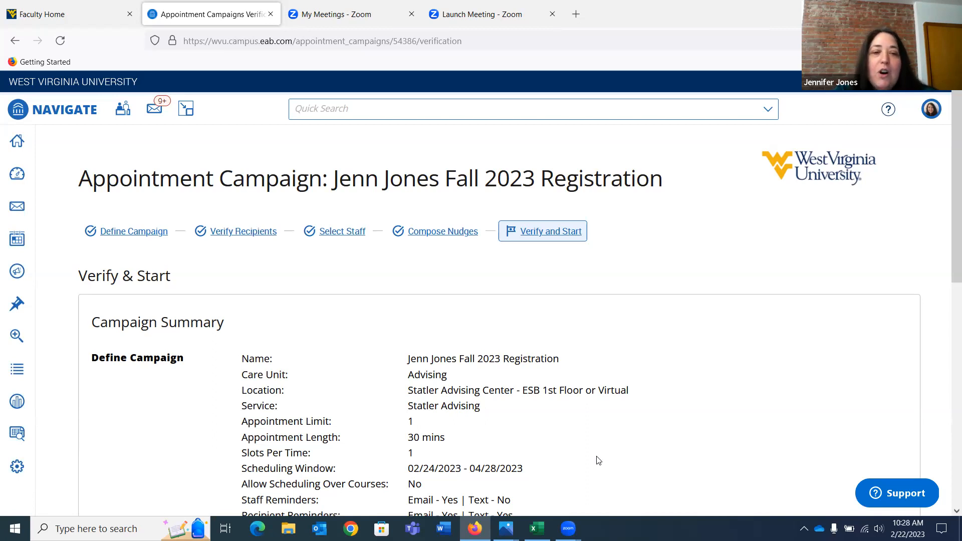
scroll(598, 460, down, 2)
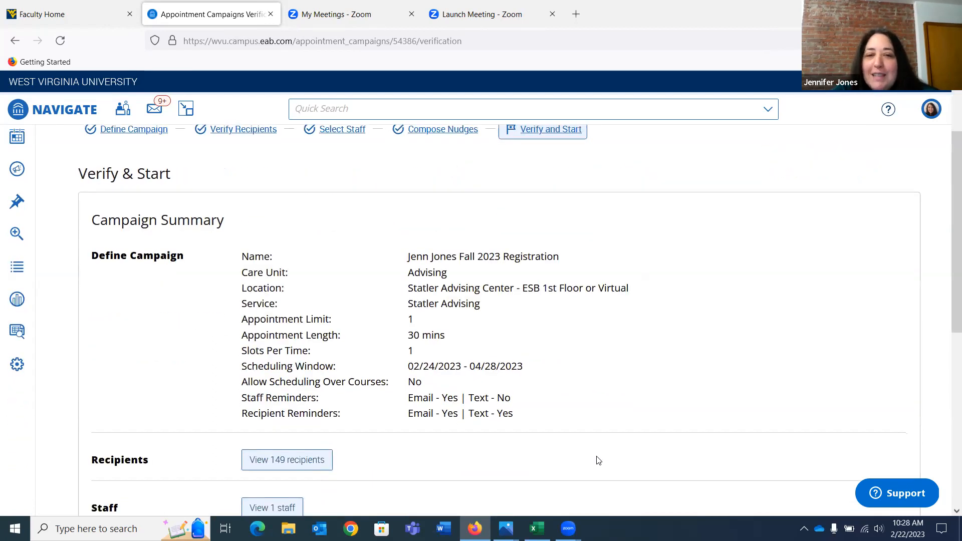
scroll(598, 460, down, 1)
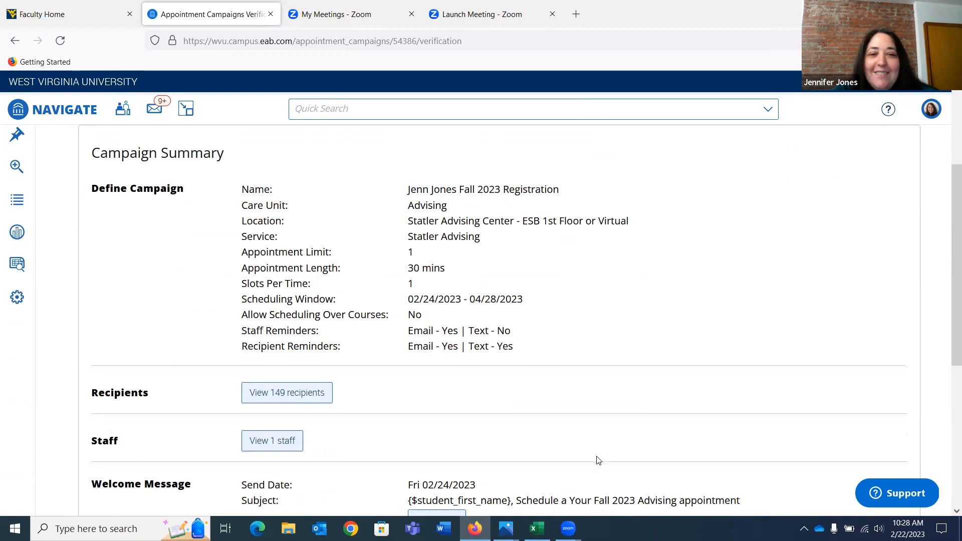
scroll(597, 460, down, 3)
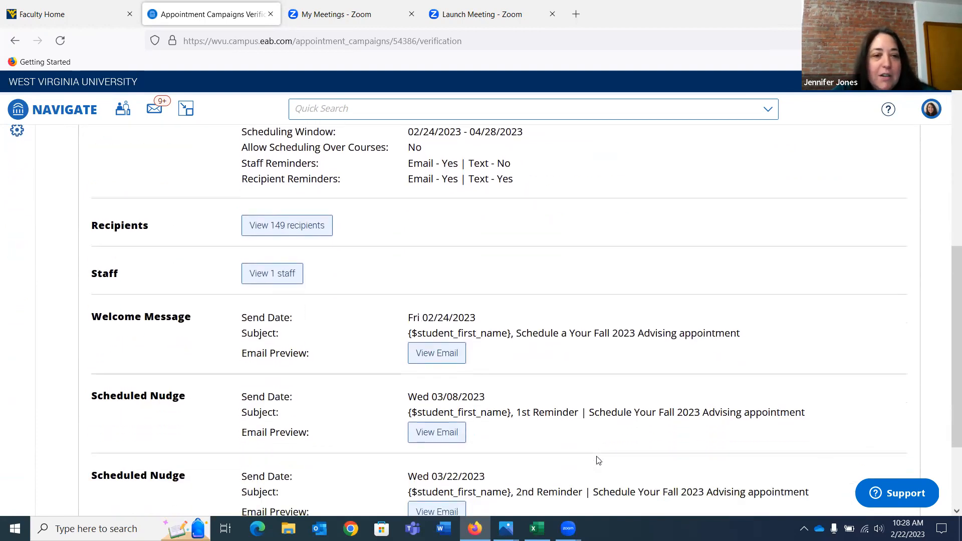
scroll(598, 460, up, 3)
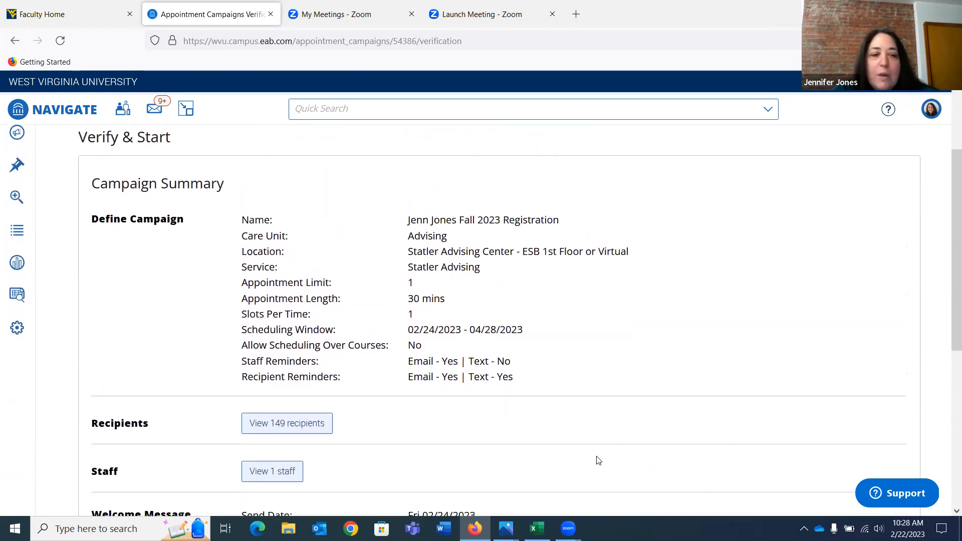
scroll(598, 460, down, 1)
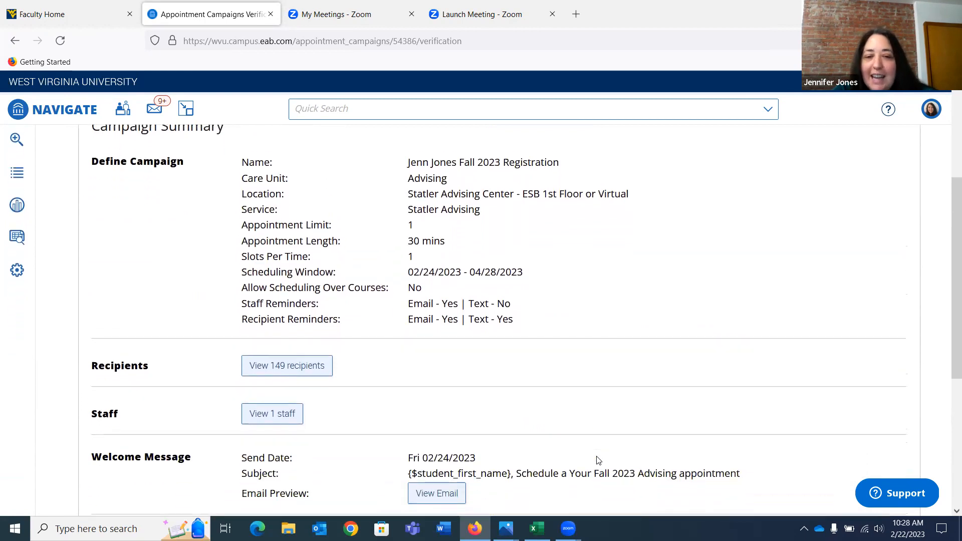
scroll(597, 460, down, 1)
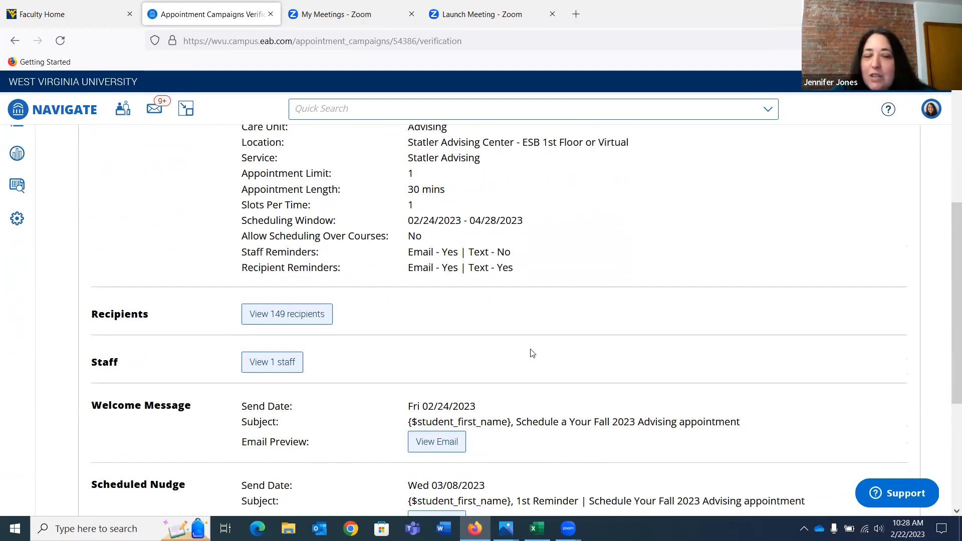
scroll(531, 352, down, 2)
scroll(532, 352, down, 3)
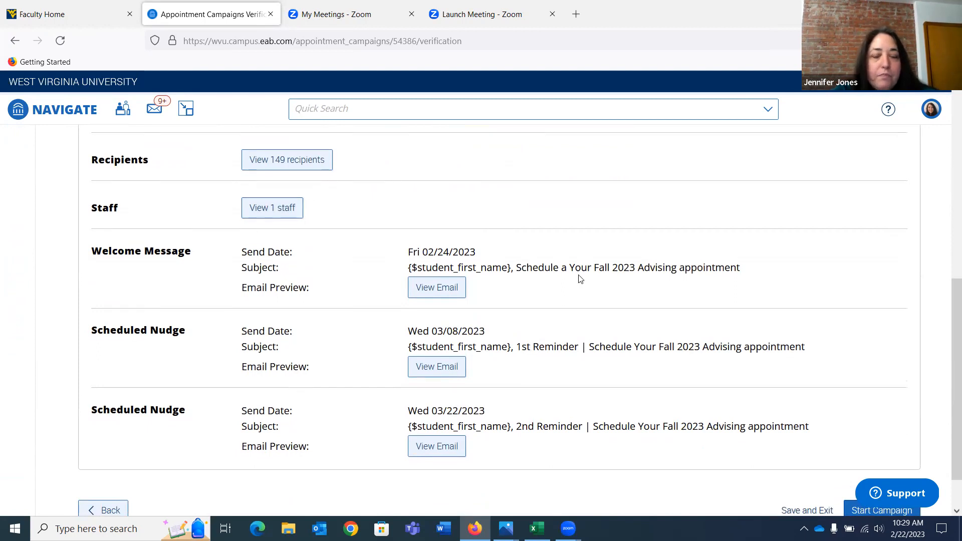
scroll(507, 311, down, 2)
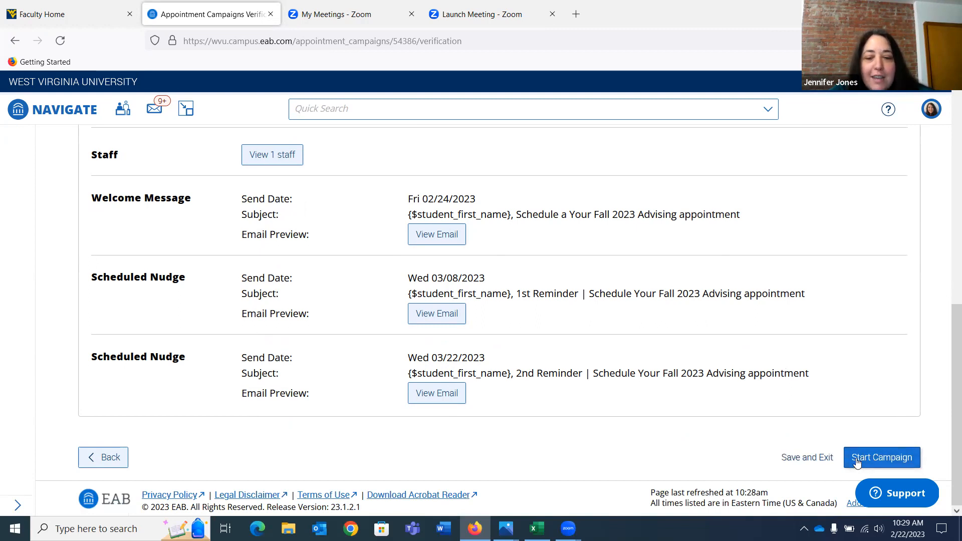
click(820, 462)
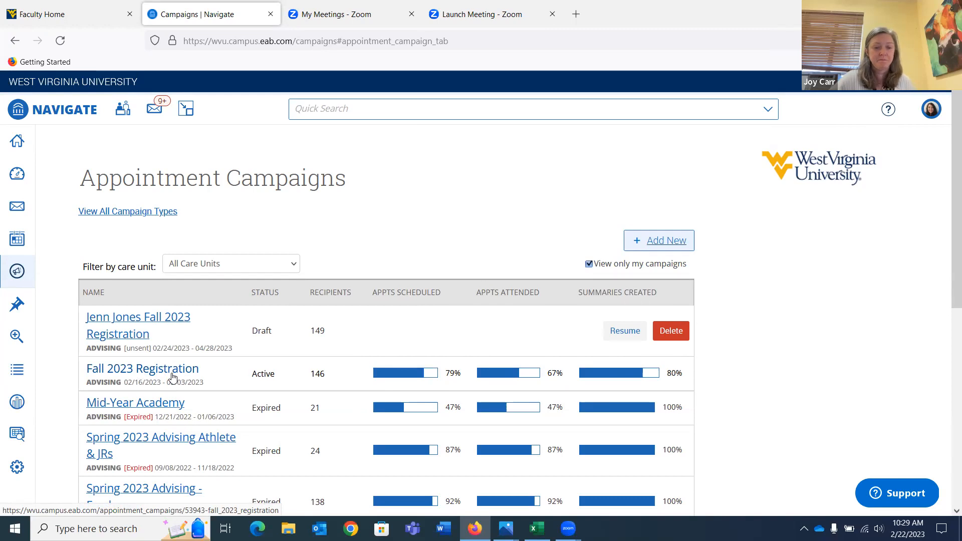
Open the active Fall 2023 Registration campaign and examine the nudge metrics for all of its messages
click(173, 377)
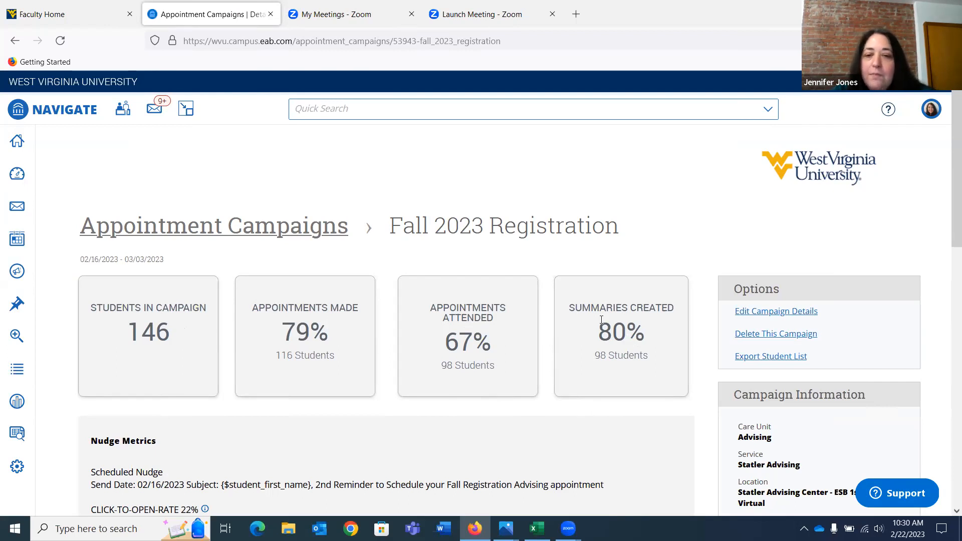
scroll(593, 417, down, 3)
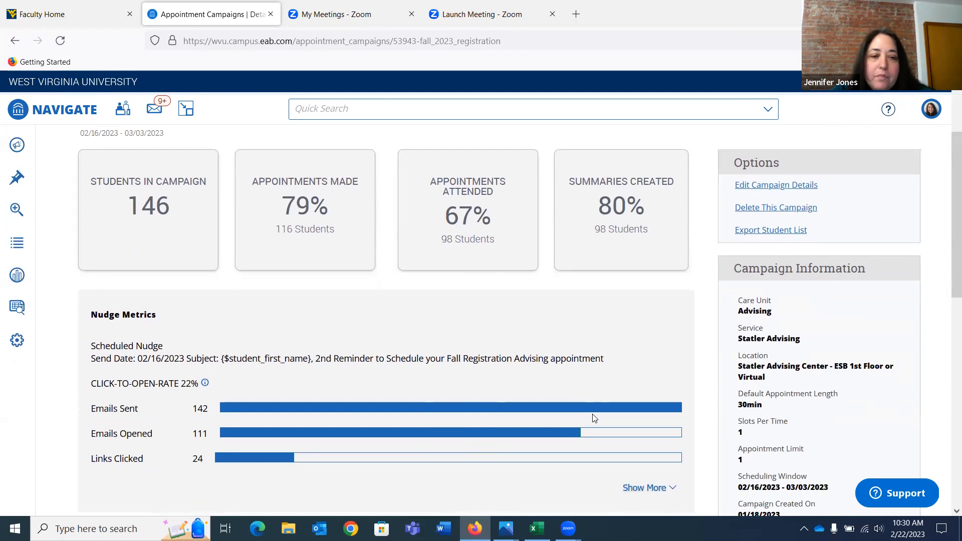
scroll(594, 419, down, 2)
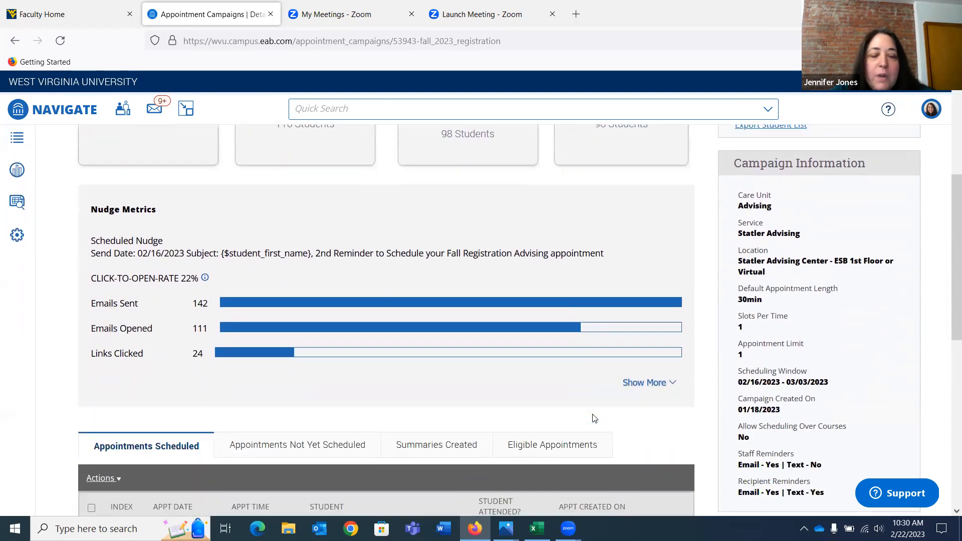
click(649, 385)
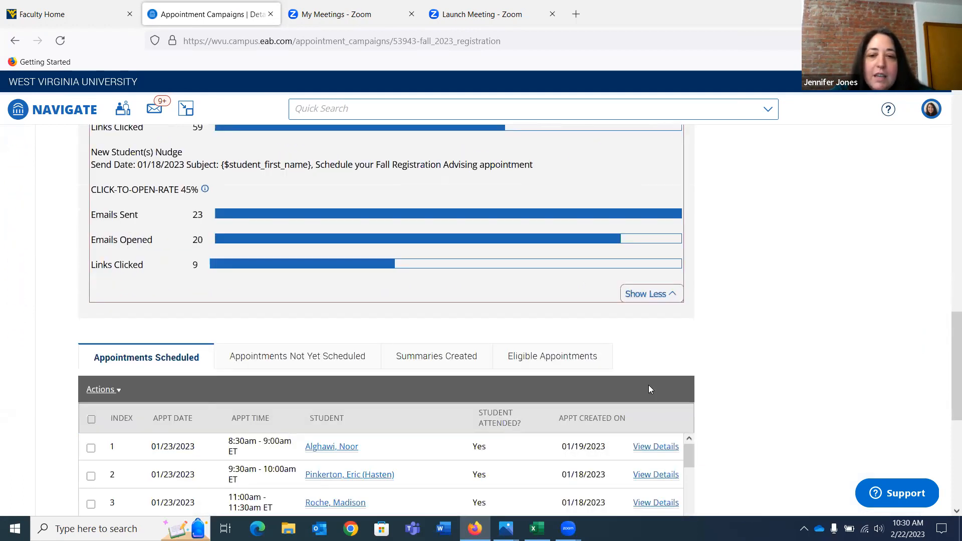
scroll(648, 386, up, 6)
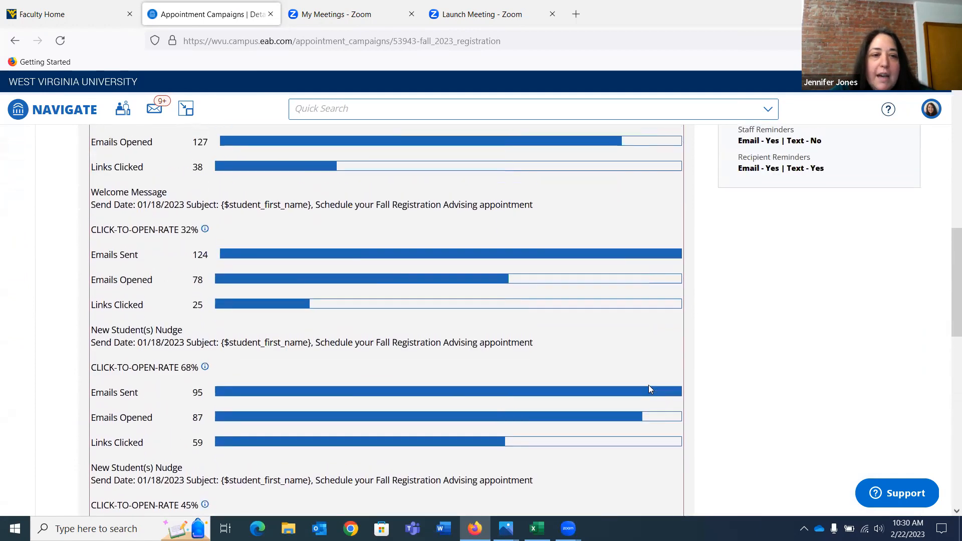
scroll(650, 390, up, 4)
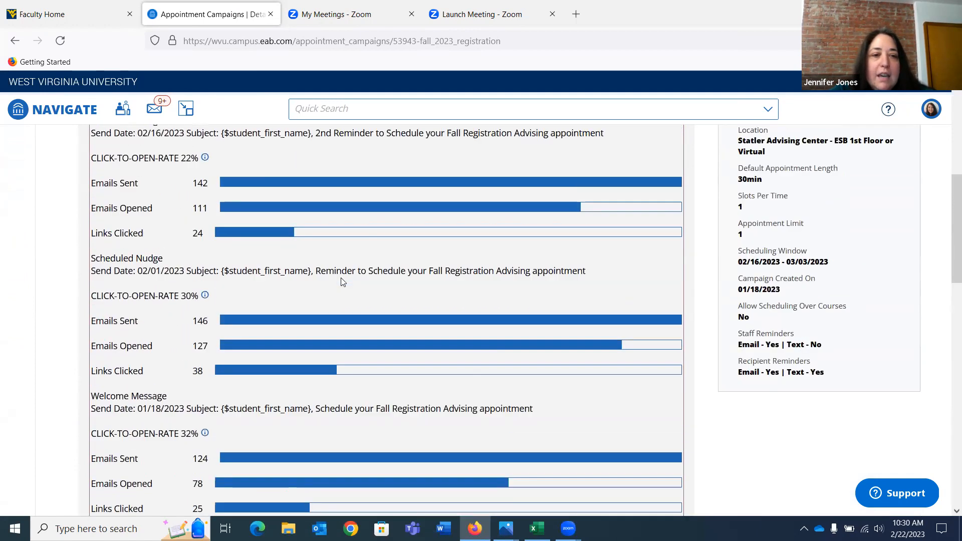
scroll(342, 282, up, 2)
scroll(340, 392, down, 1)
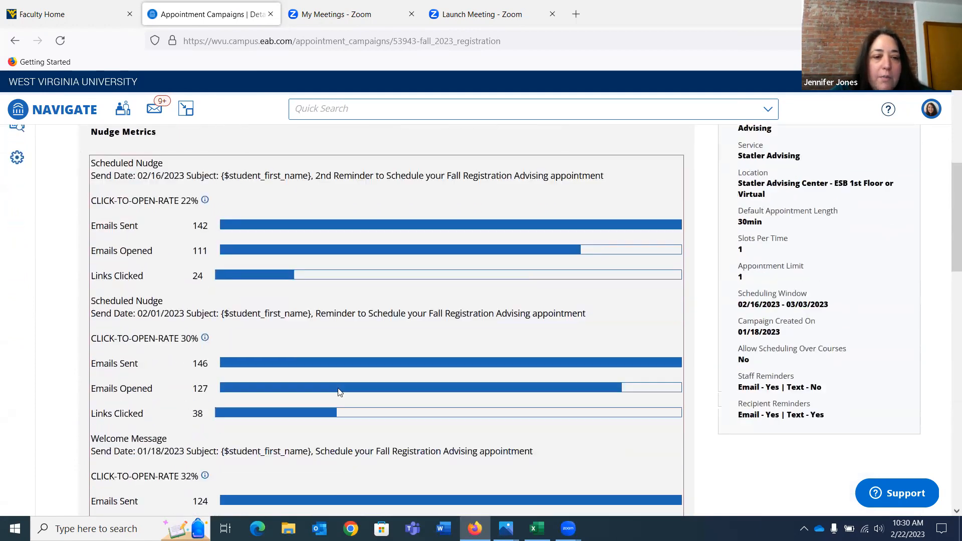
scroll(338, 392, down, 8)
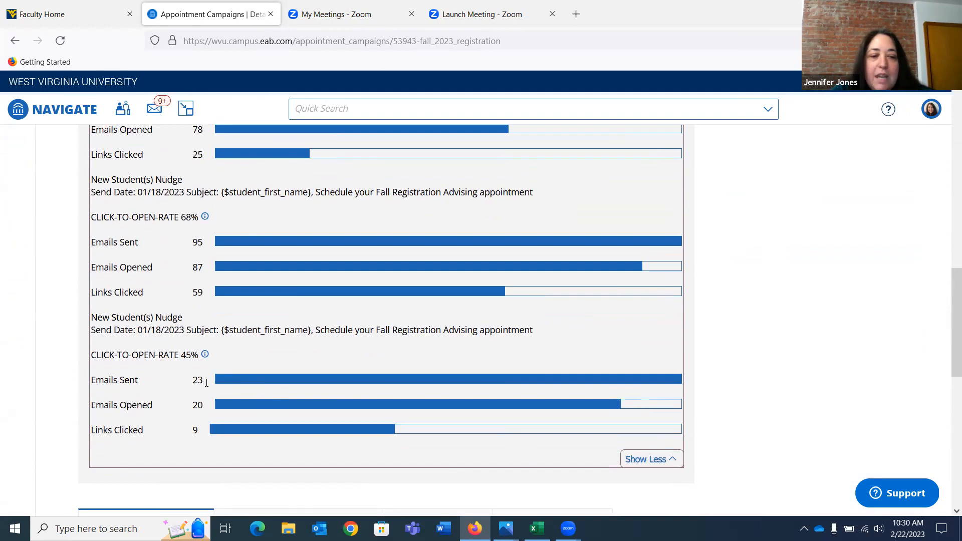
scroll(237, 311, up, 5)
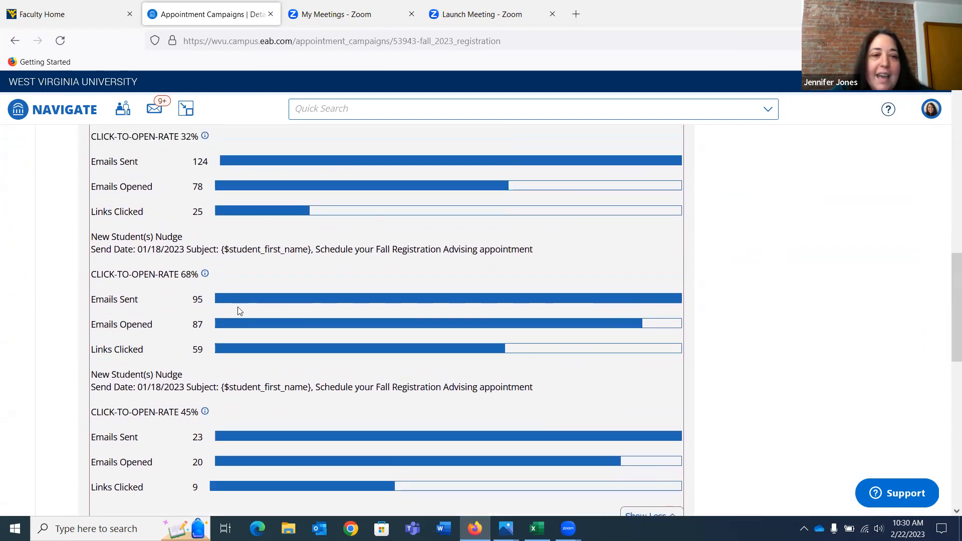
scroll(238, 310, down, 3)
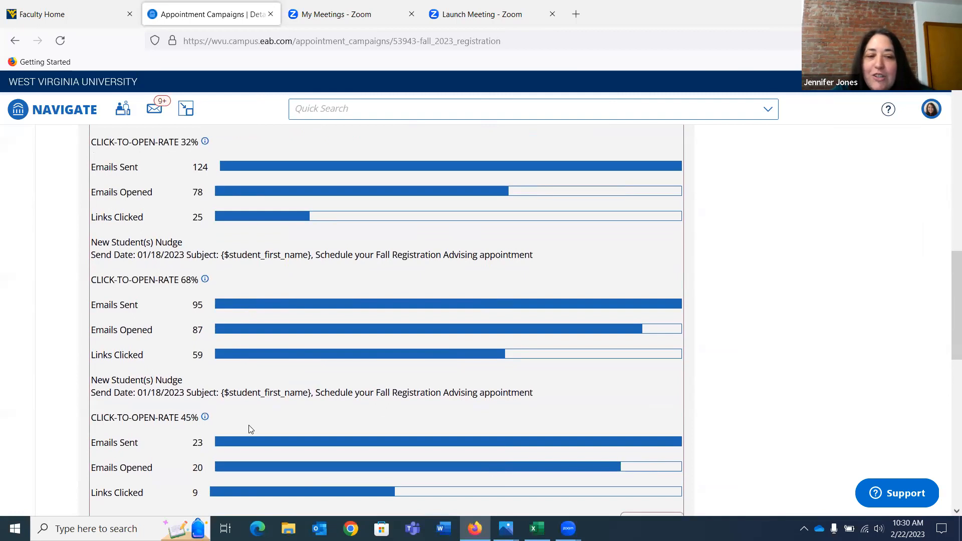
Review the Fall 2023 Registration campaign's remaining nudge metrics and its list of scheduled appointments
scroll(249, 429, down, 2)
scroll(250, 430, up, 6)
scroll(250, 429, up, 4)
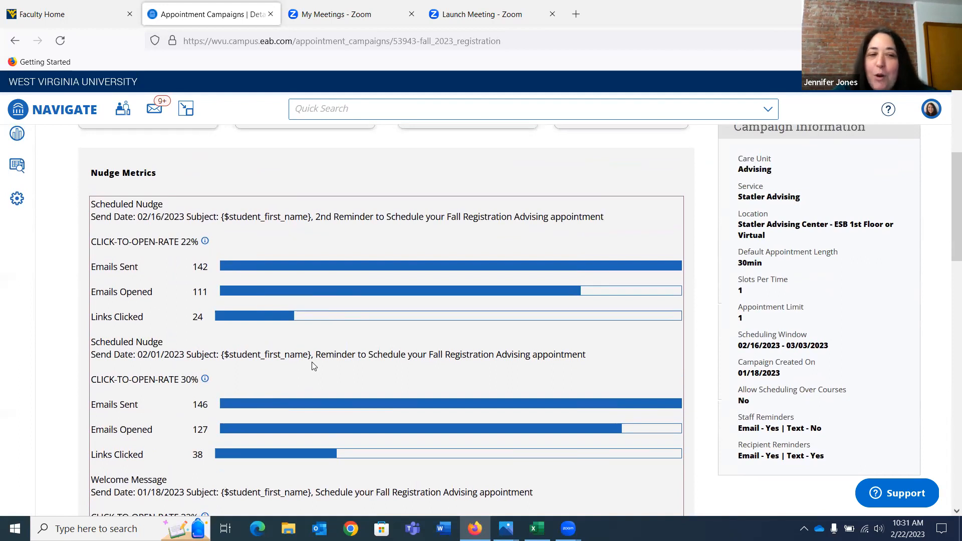
scroll(314, 371, down, 10)
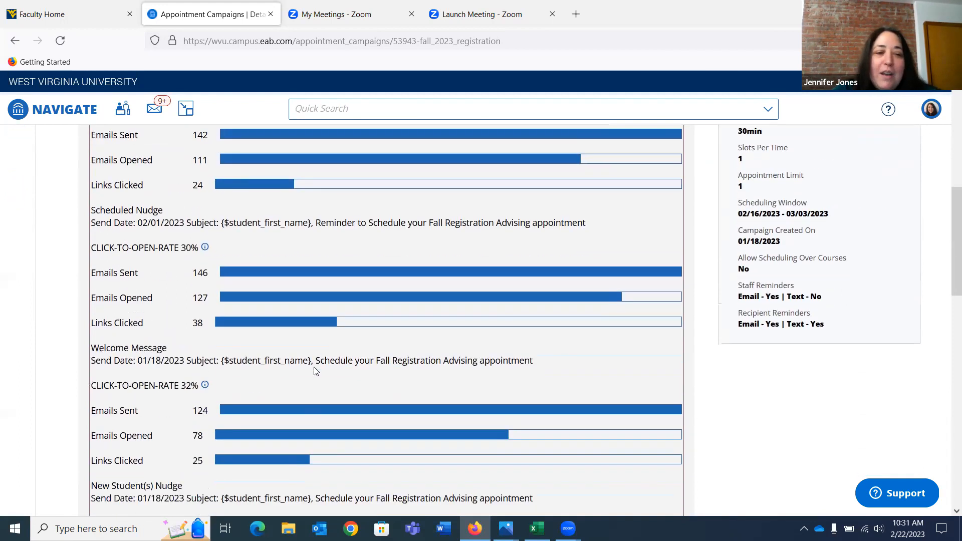
scroll(315, 371, down, 4)
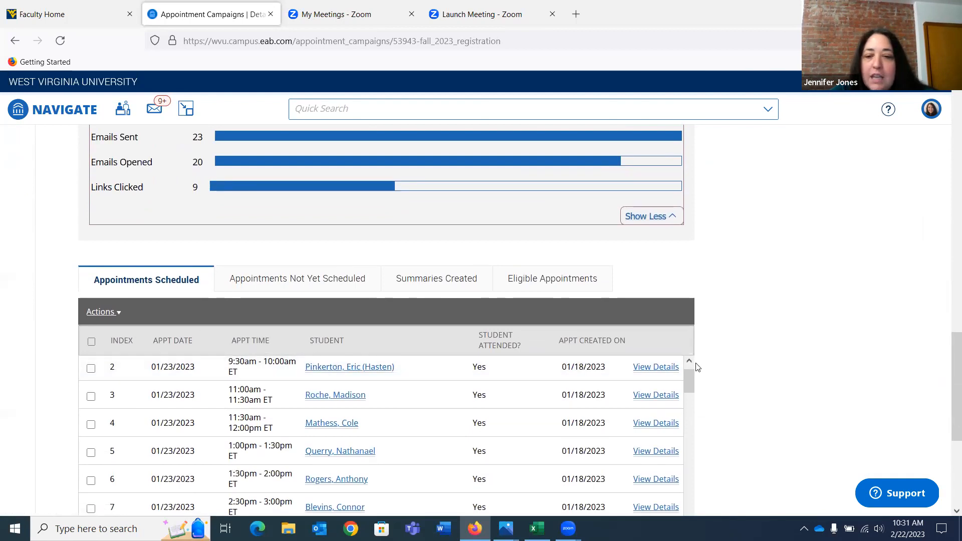
scroll(748, 385, down, 3)
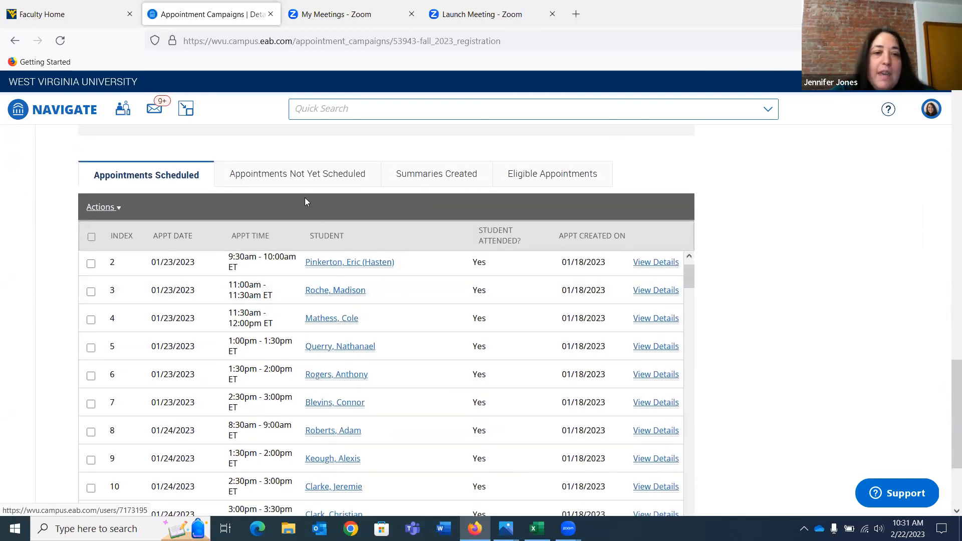
Select all students whose appointments are not yet scheduled and check the available bulk actions without applying any
click(301, 181)
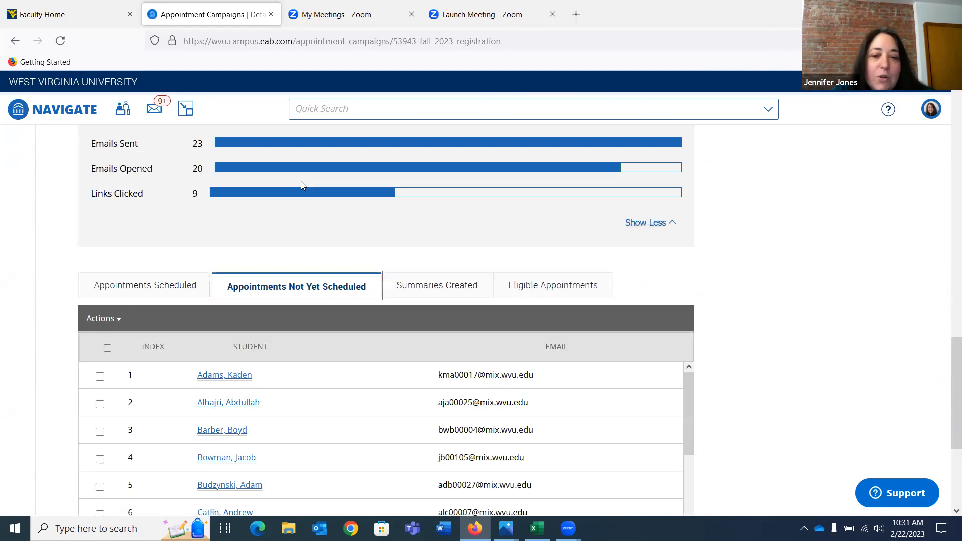
click(108, 348)
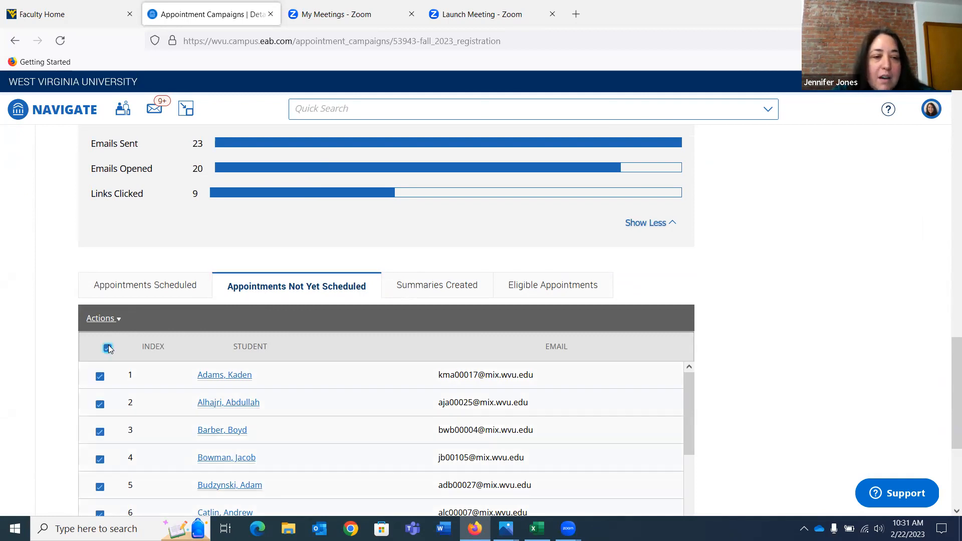
click(106, 323)
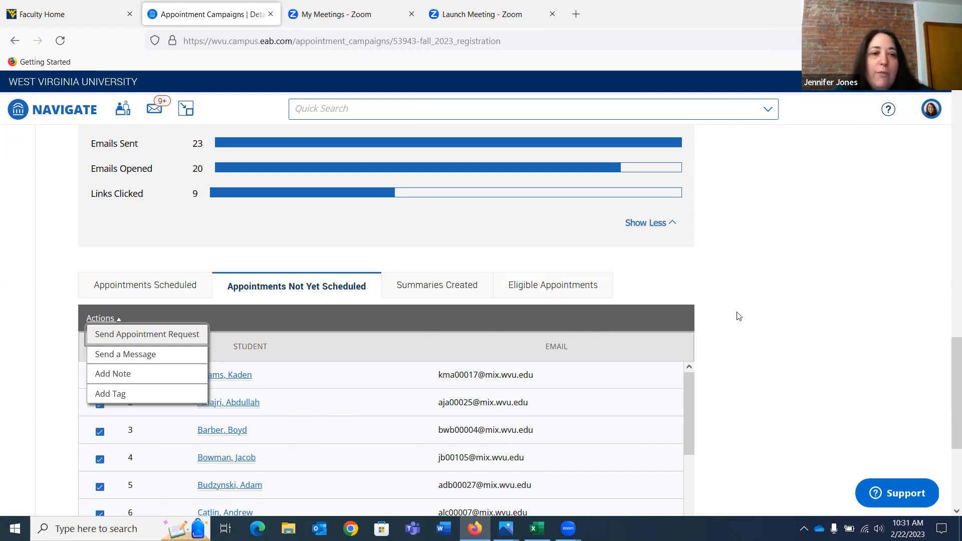
key(Escape)
Edit the Fall 2023 Registration campaign's details, set the scheduling window's end date to March 10, 2023, and try to continue
scroll(738, 316, up, 10)
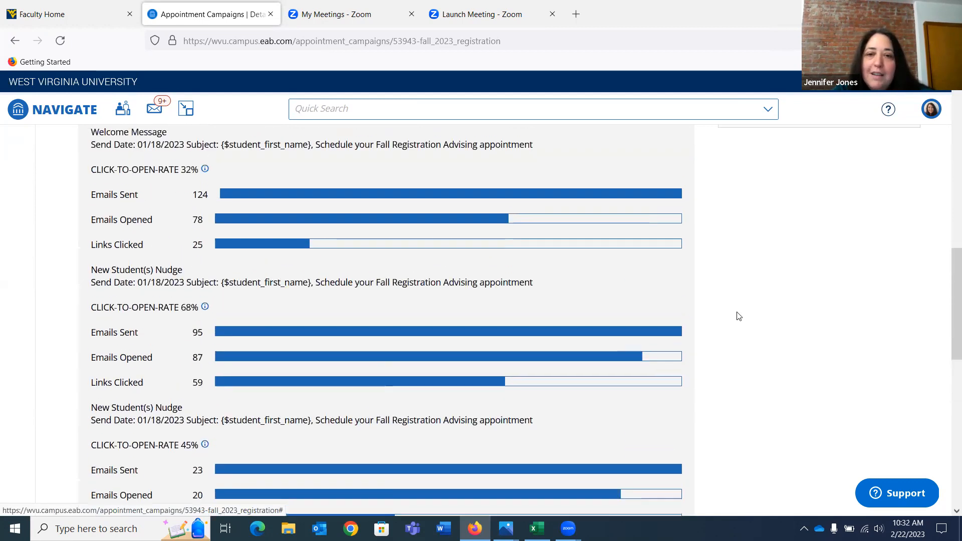
scroll(322, 317, up, 9)
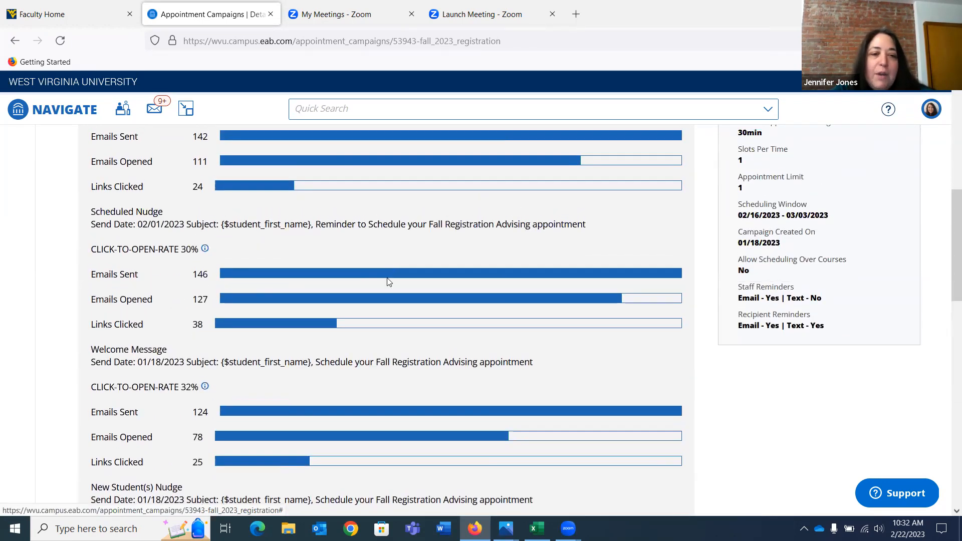
scroll(387, 282, up, 3)
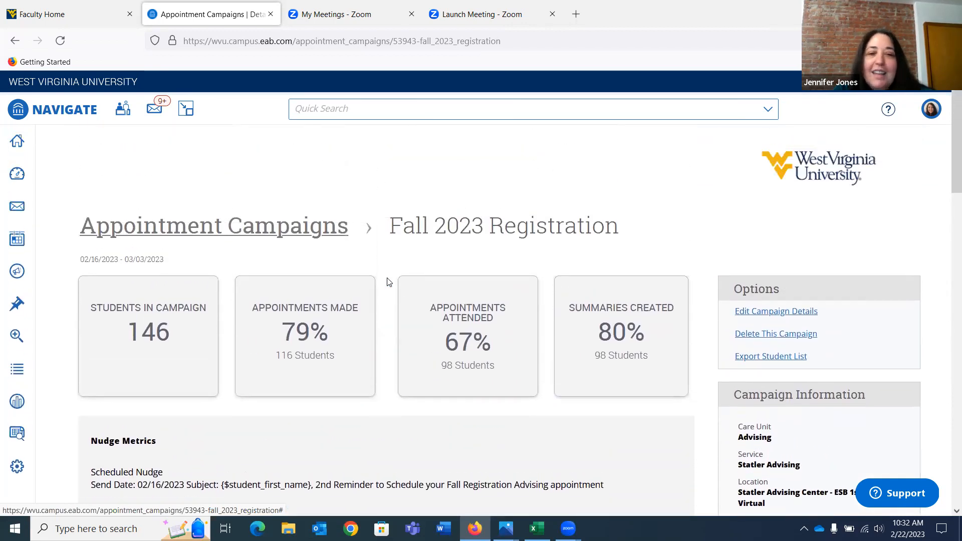
click(761, 313)
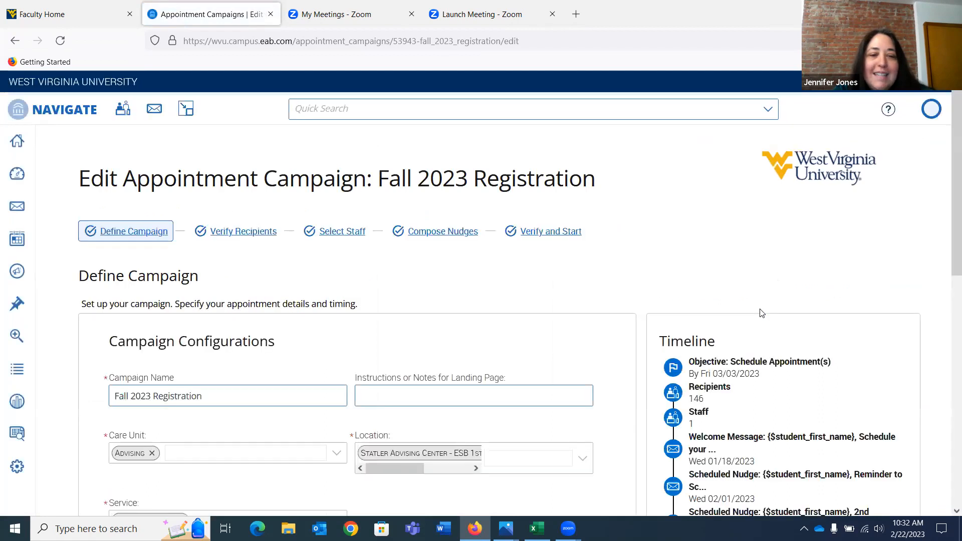
scroll(616, 315, down, 8)
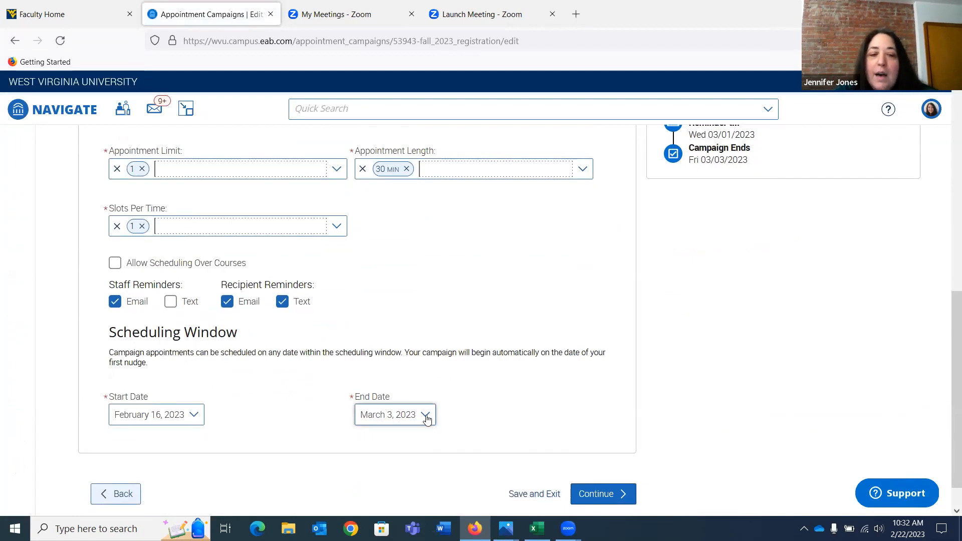
click(427, 419)
scroll(521, 391, down, 2)
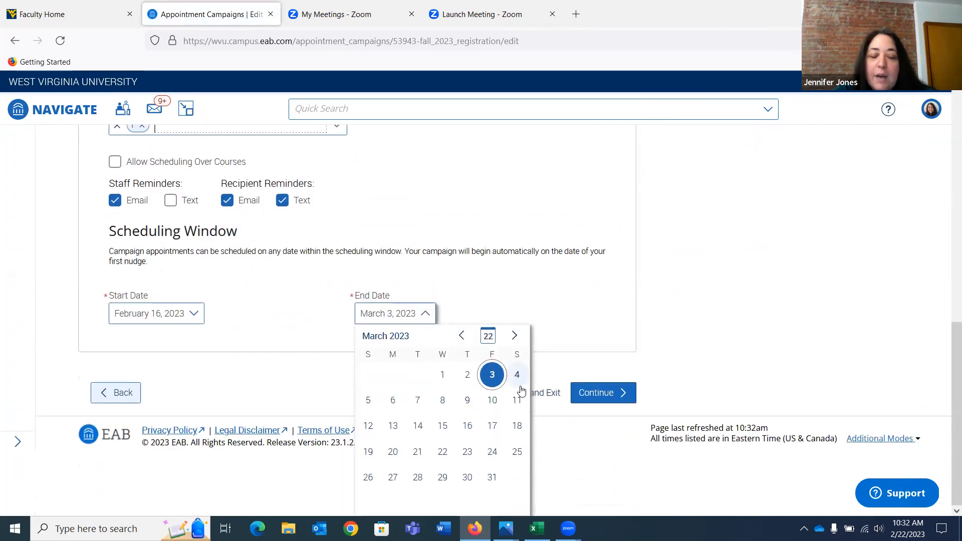
click(491, 400)
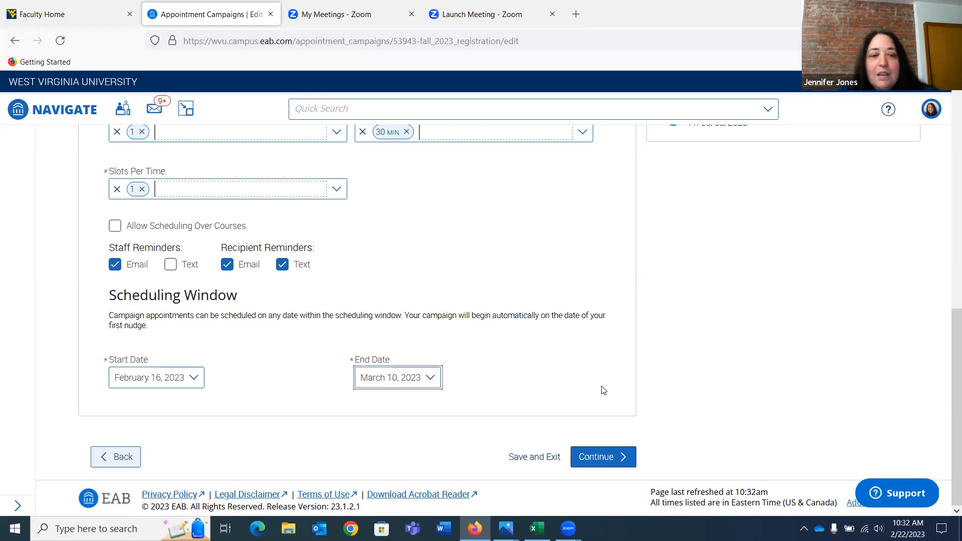
click(592, 457)
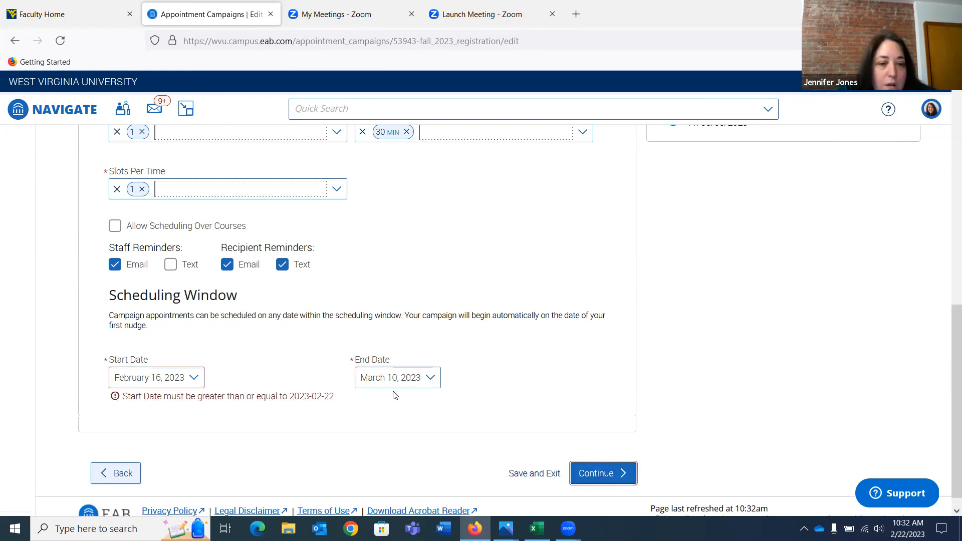
Set the scheduling window's start date to February 22, 2023 and continue to the recipients stage
click(197, 378)
scroll(241, 473, down, 2)
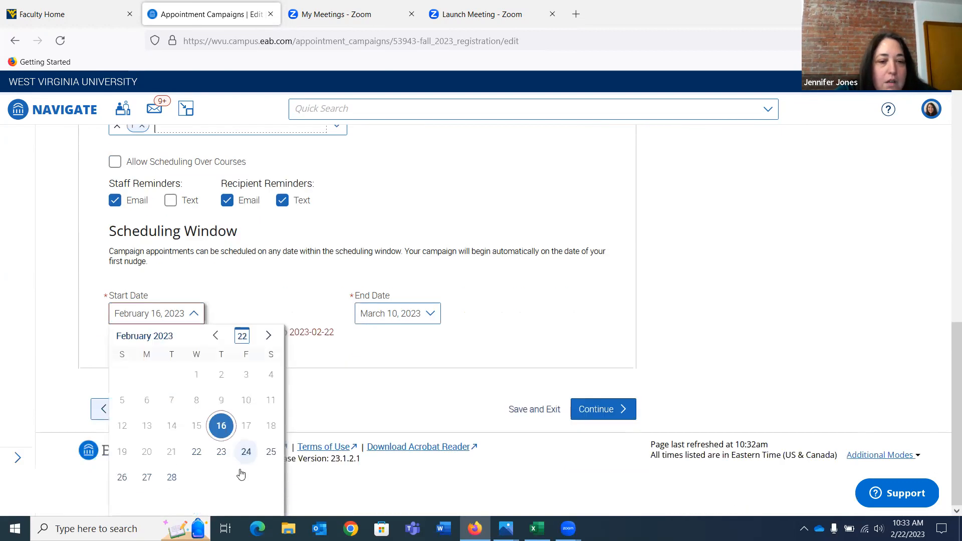
click(196, 451)
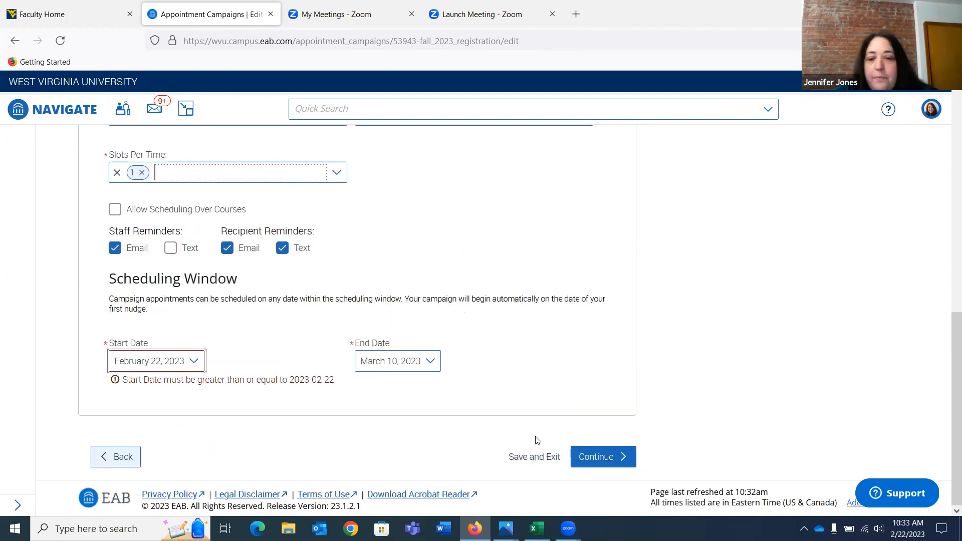
click(614, 466)
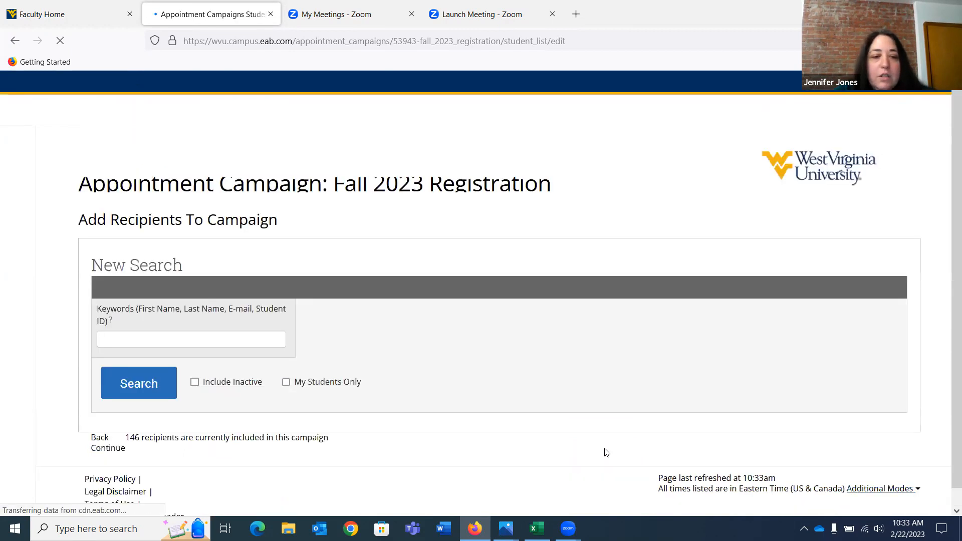
Go through the recipient search without adding anyone, review the campaign's current recipients, and save and exit
scroll(605, 454, down, 5)
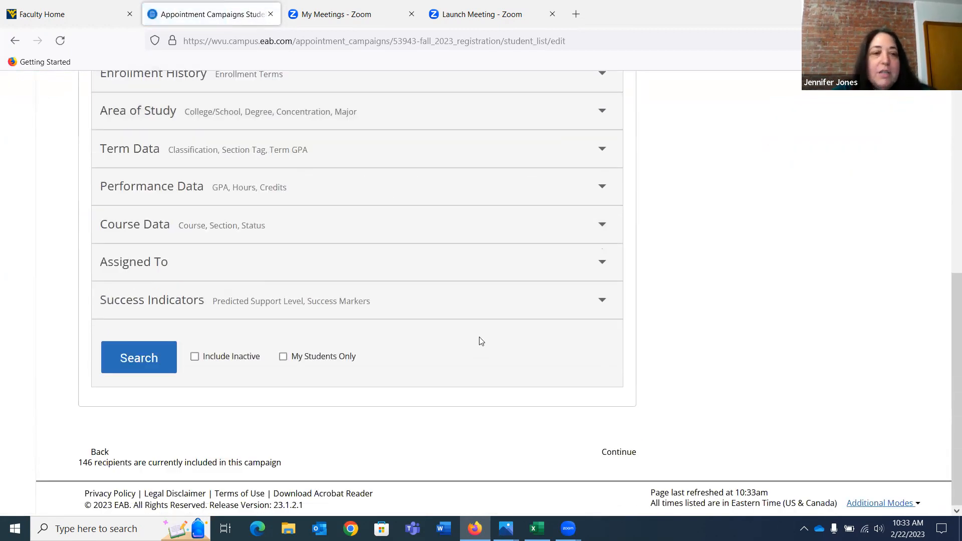
scroll(481, 343, up, 3)
scroll(480, 342, up, 2)
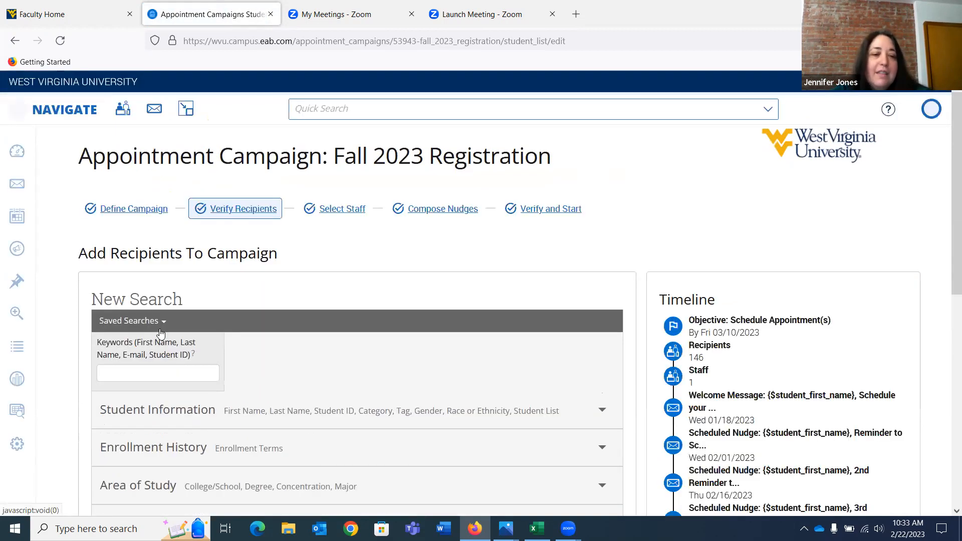
scroll(456, 352, down, 1)
scroll(455, 352, down, 7)
click(602, 406)
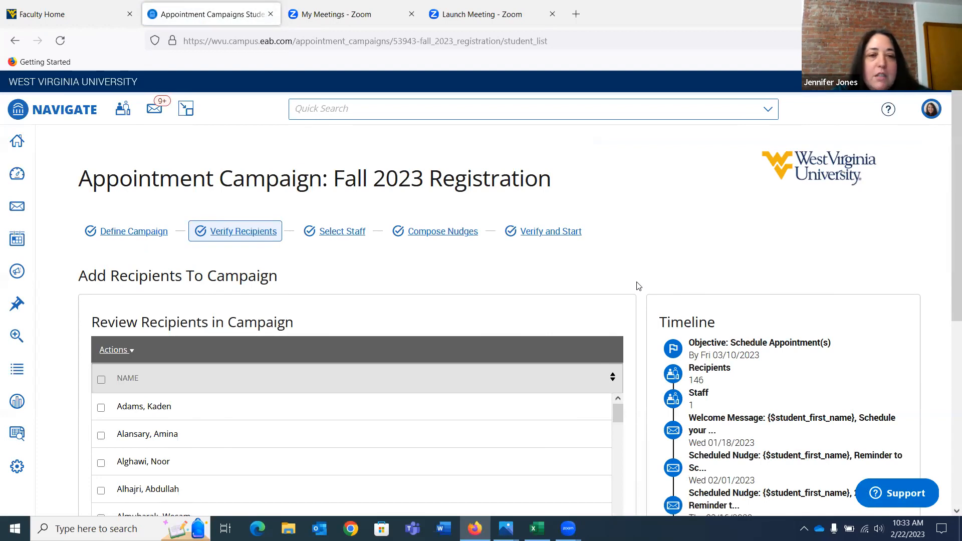
scroll(638, 286, down, 5)
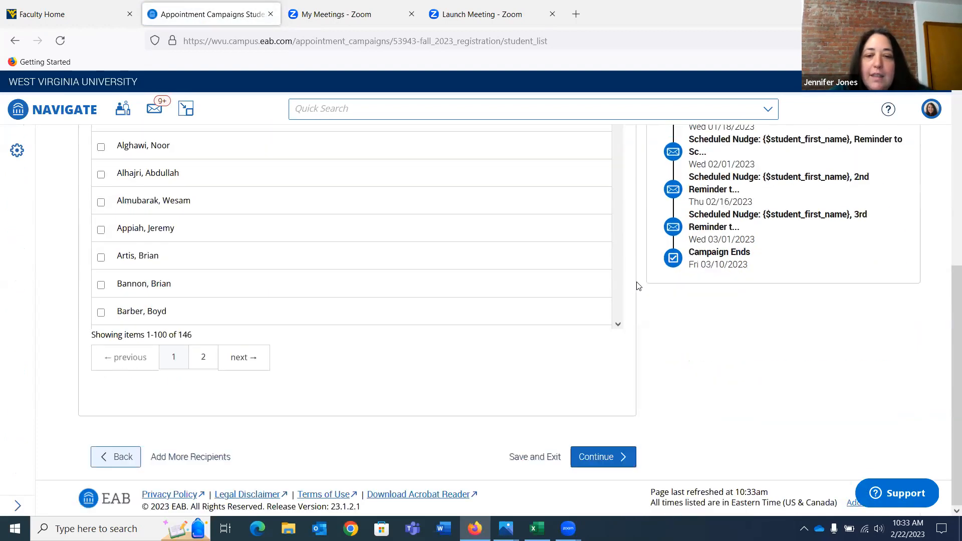
click(527, 456)
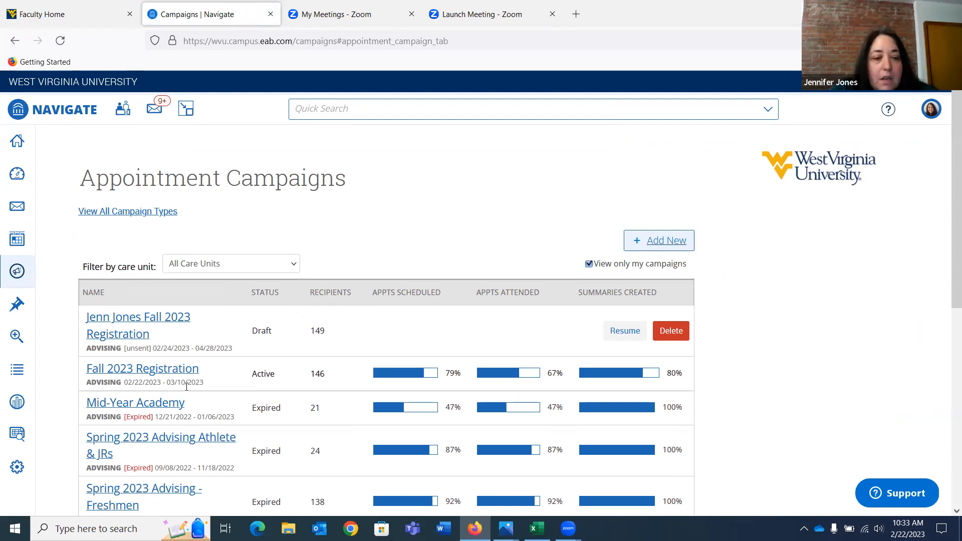
Open the expired Mid-Year Academy campaign and review its summary figures, latest nudge metrics and scheduled appointments
click(161, 406)
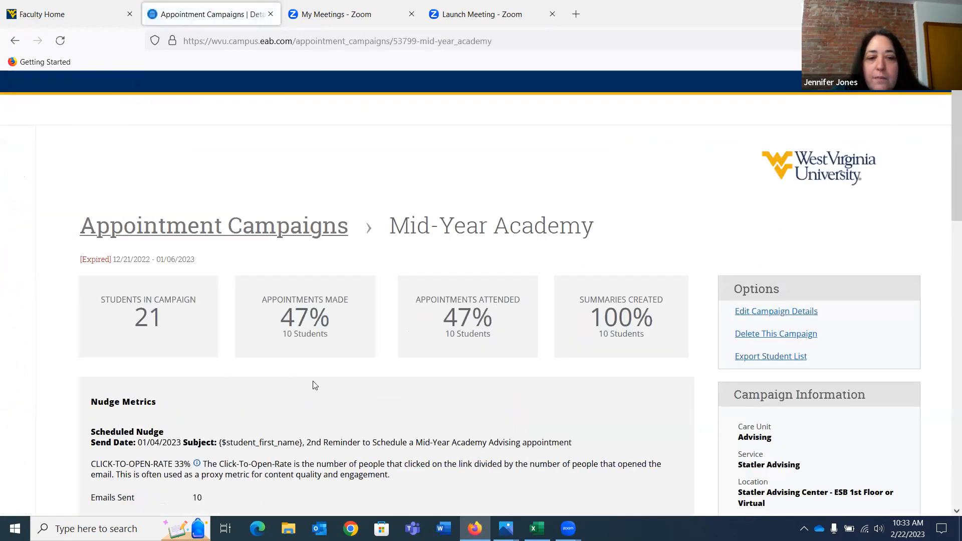
scroll(420, 404, down, 2)
scroll(420, 403, down, 1)
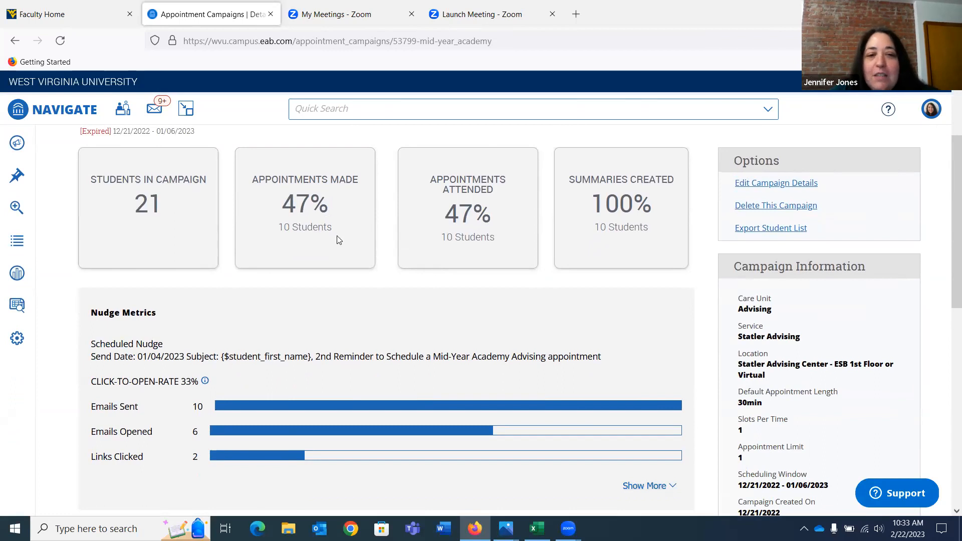
scroll(428, 342, down, 1)
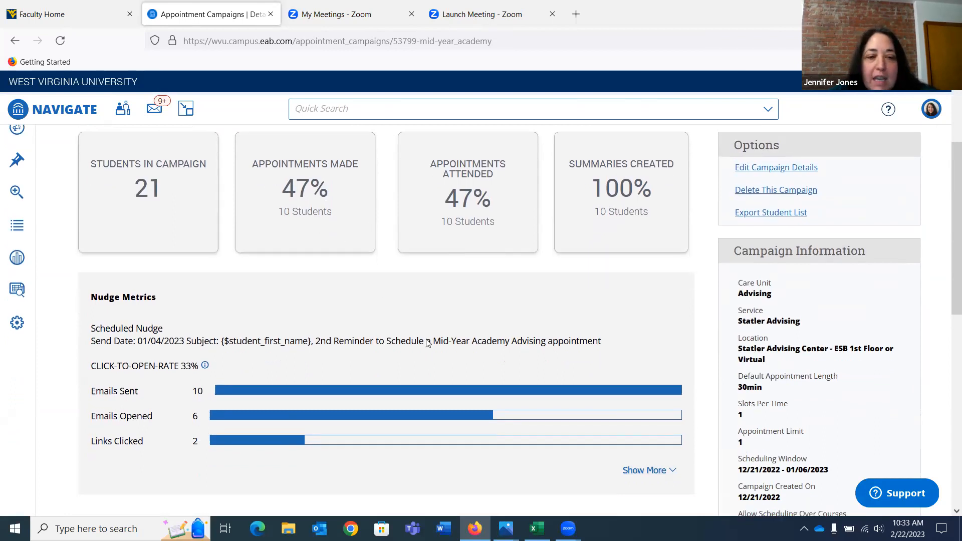
scroll(427, 342, down, 2)
scroll(427, 342, down, 2)
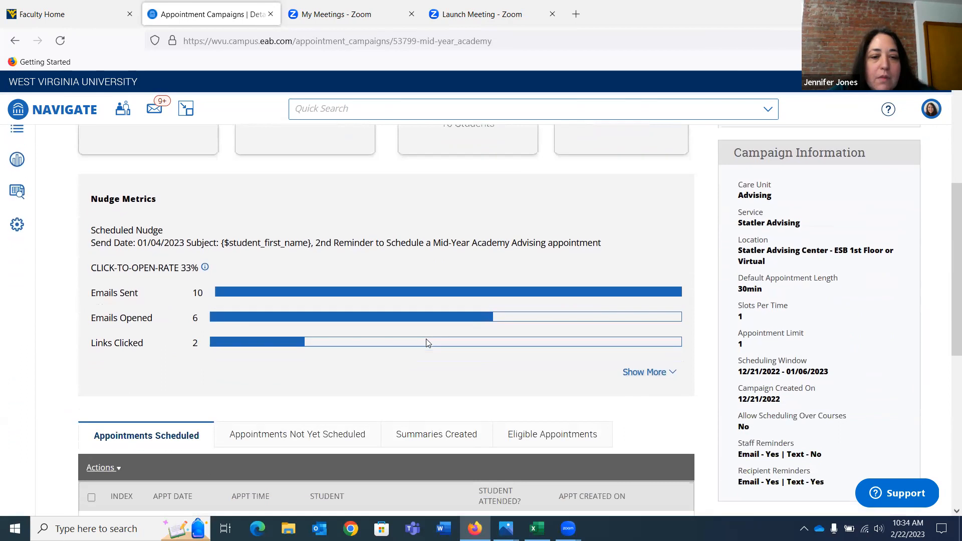
scroll(426, 342, down, 2)
scroll(302, 286, up, 1)
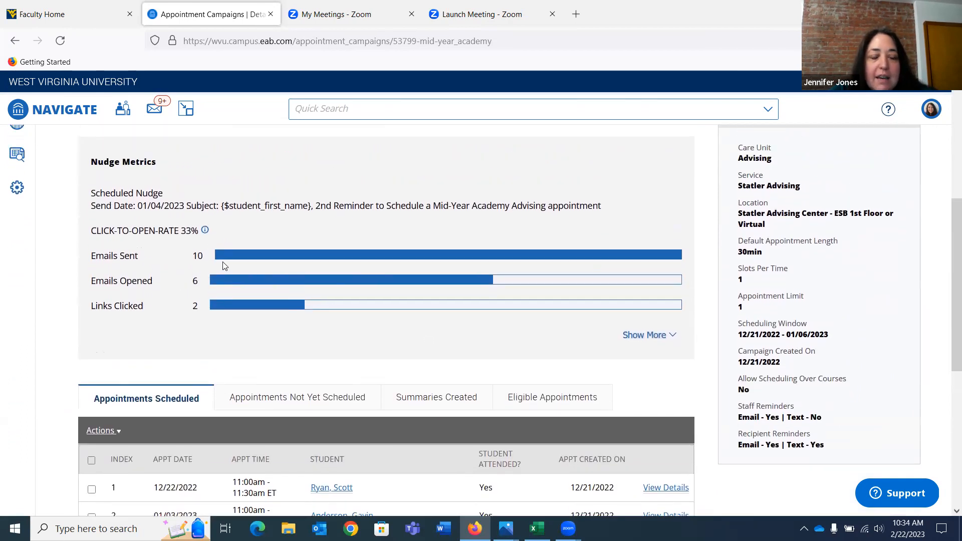
scroll(246, 266, up, 5)
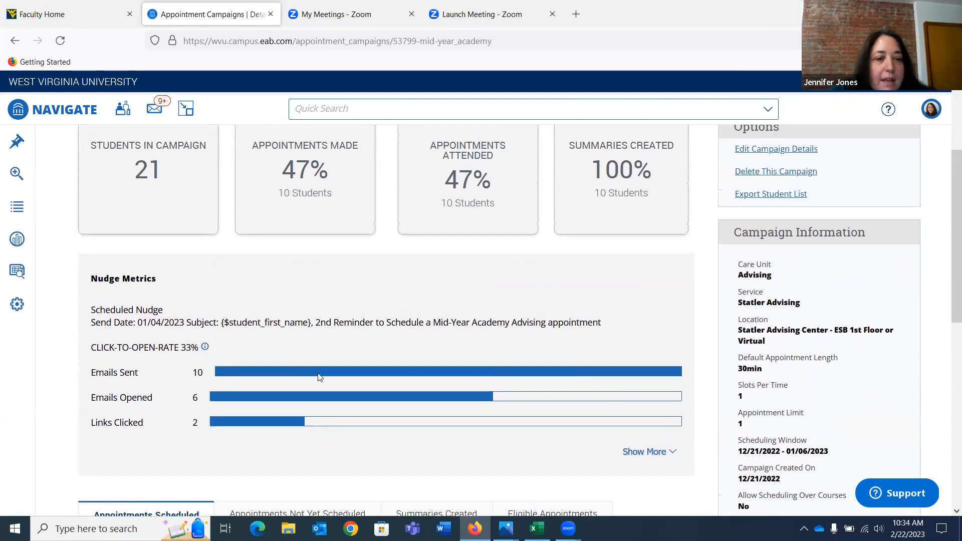
Expand the Mid-Year Academy nudge metrics to examine every message, and view the students whose appointments are not yet scheduled
click(649, 452)
scroll(588, 295, down, 5)
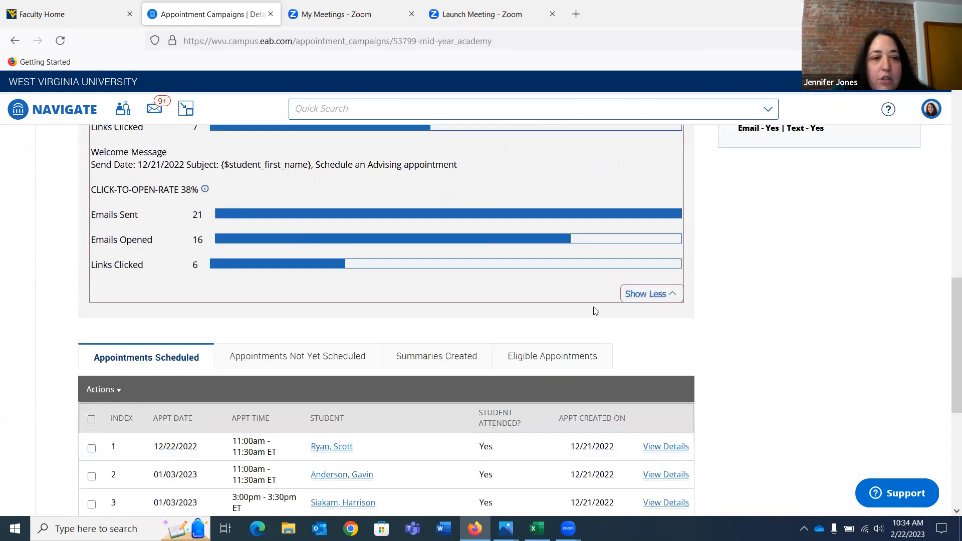
scroll(587, 296, down, 5)
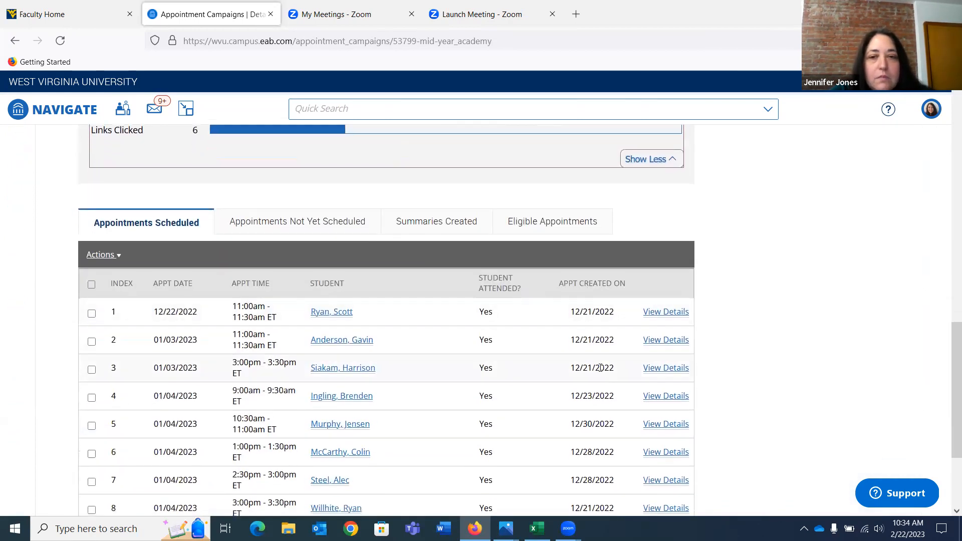
scroll(587, 292, up, 8)
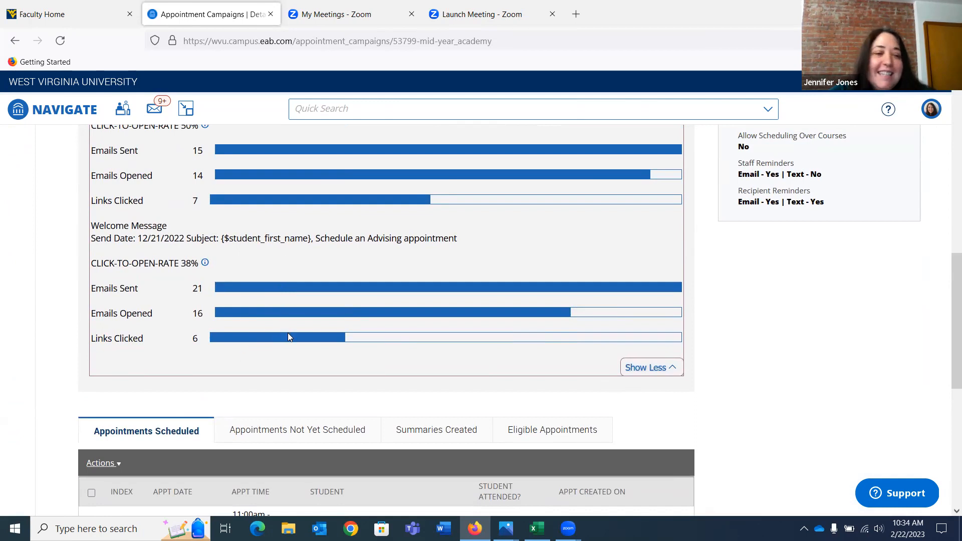
scroll(287, 333, up, 4)
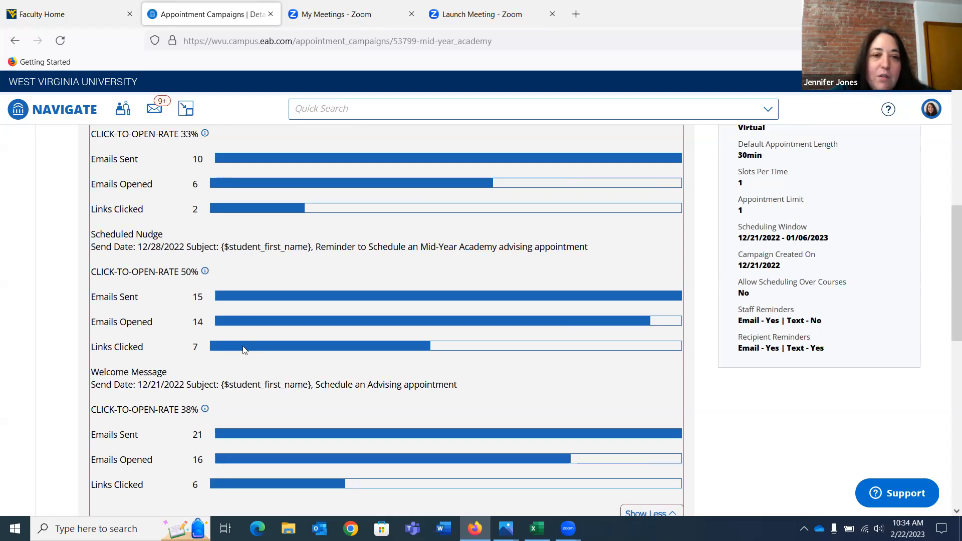
scroll(244, 350, up, 2)
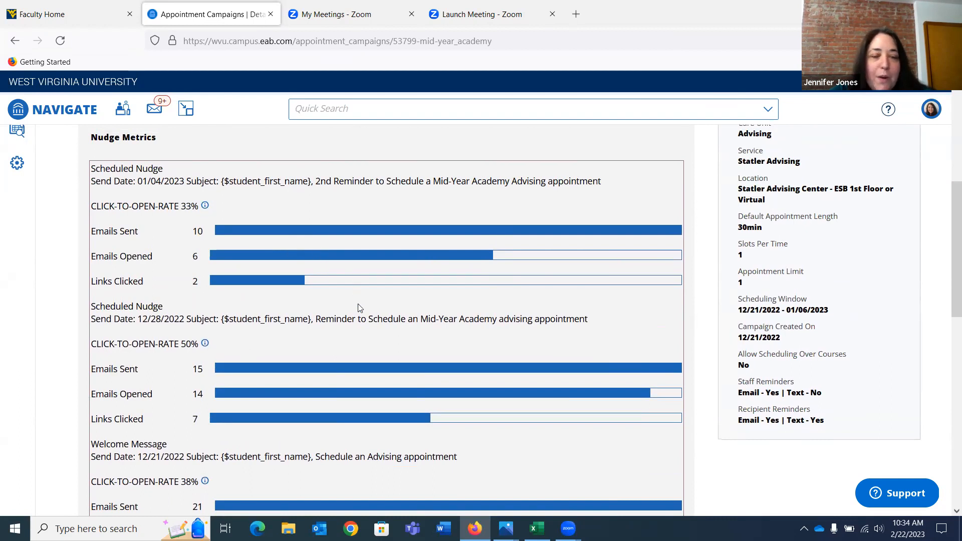
scroll(304, 312, down, 7)
click(297, 298)
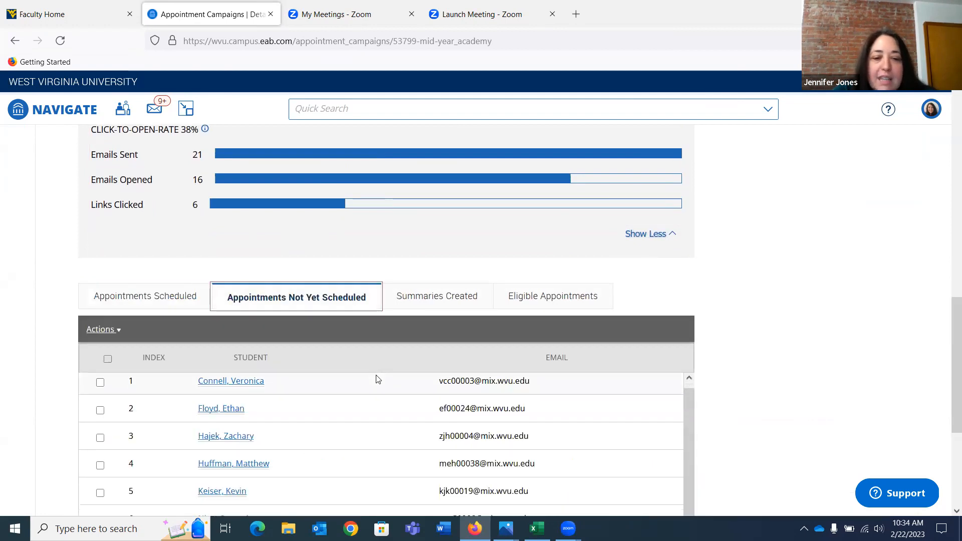
Review the full list of Mid-Year Academy students whose appointments are not yet scheduled
scroll(376, 377, down, 1)
scroll(825, 331, down, 4)
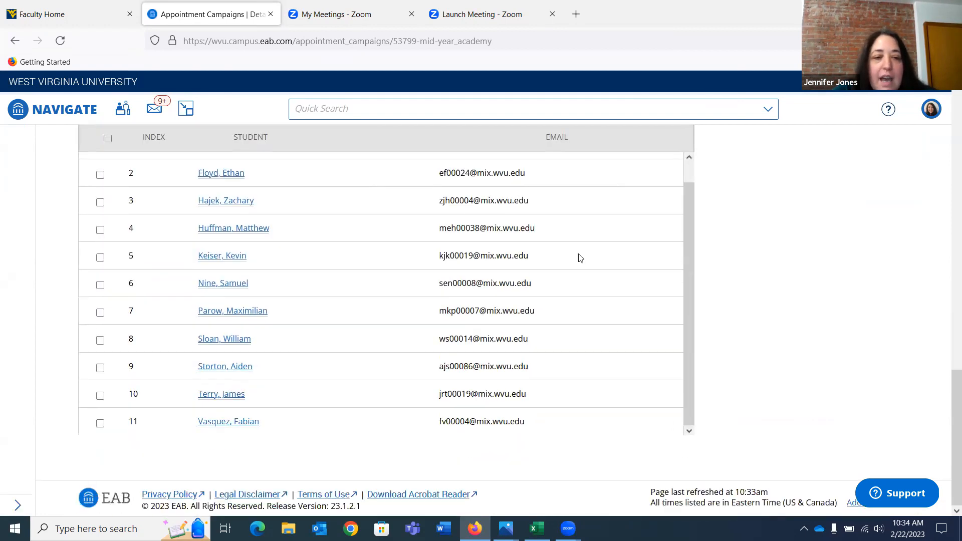
scroll(578, 258, up, 1)
scroll(549, 184, up, 1)
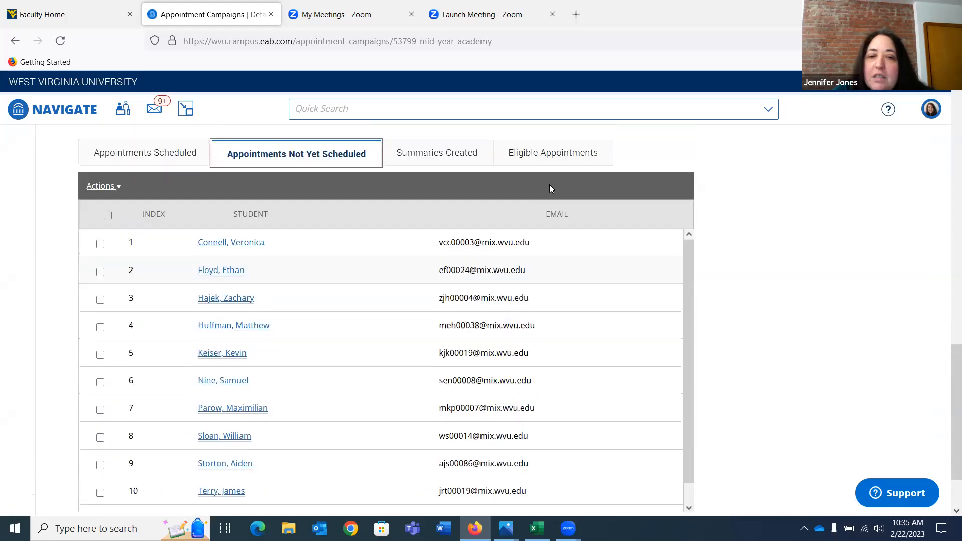
scroll(549, 185, down, 1)
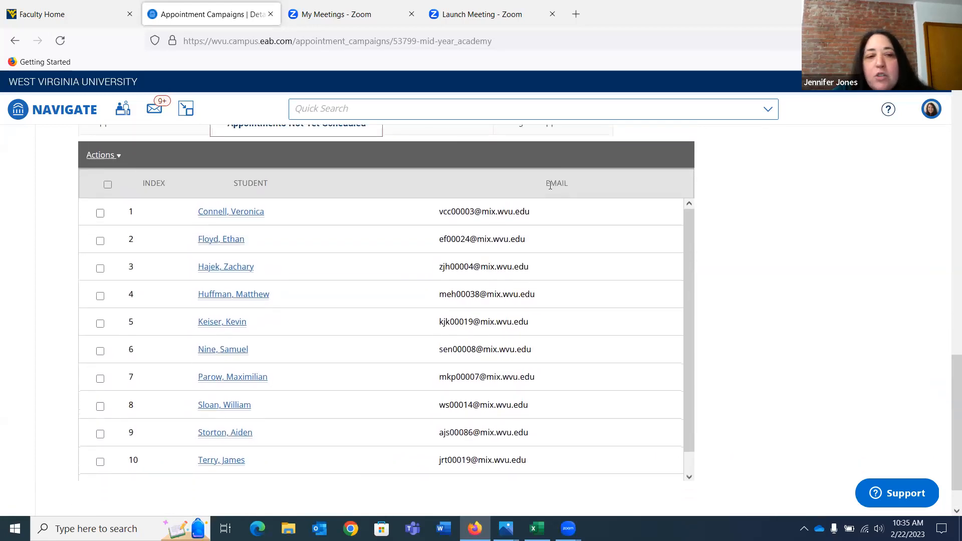
Re-examine the Mid-Year Academy nudge metrics, comparing emails sent, emails opened and links clicked for the welcome message and both scheduled nudges
scroll(549, 185, up, 8)
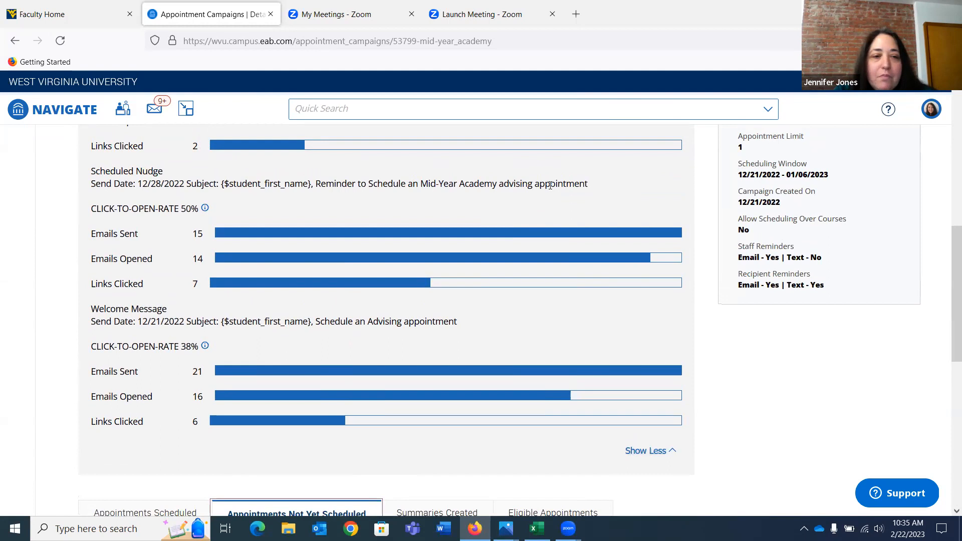
scroll(549, 186, down, 1)
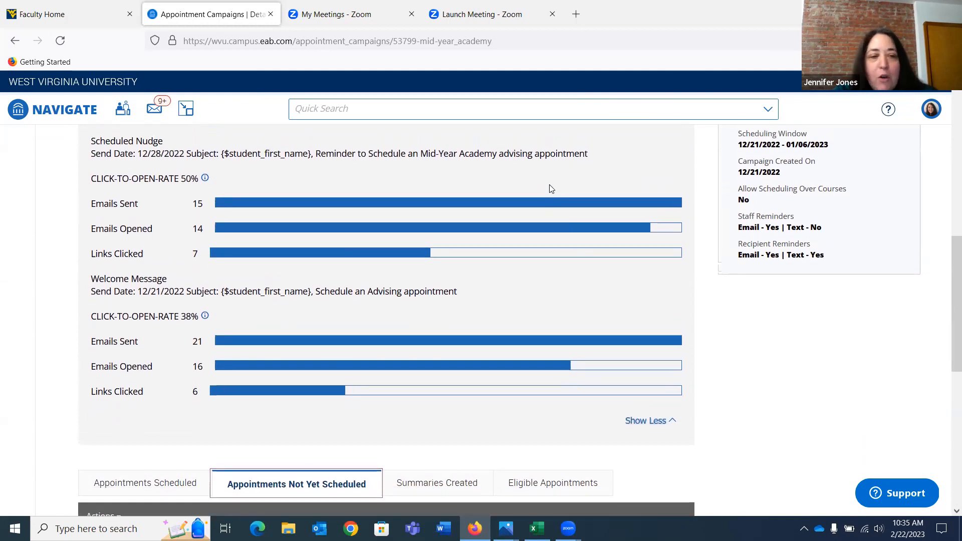
scroll(550, 187, down, 2)
scroll(549, 188, up, 5)
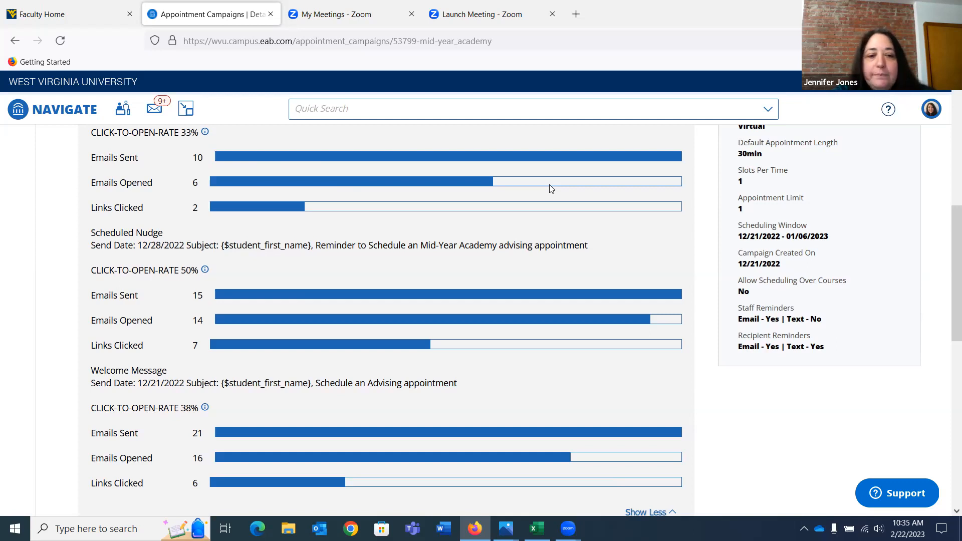
scroll(551, 188, down, 4)
scroll(551, 188, up, 5)
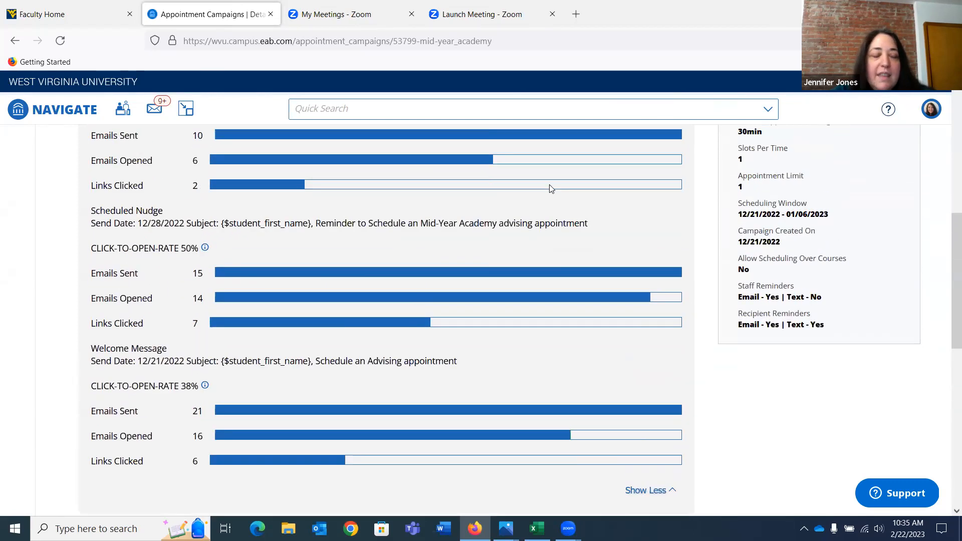
scroll(551, 188, up, 1)
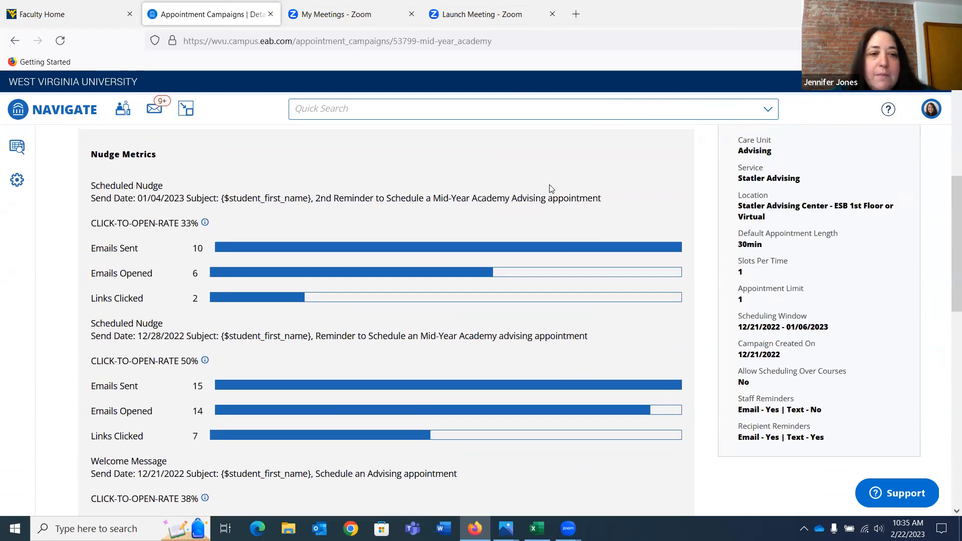
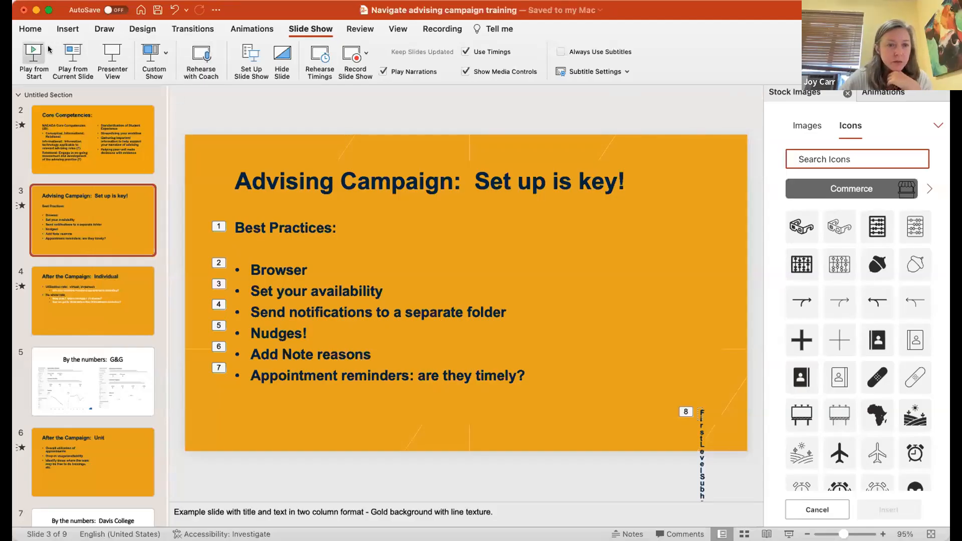
Start the PowerPoint slide show from the current slide, "Advising Campaign: Set up is key!"
click(65, 49)
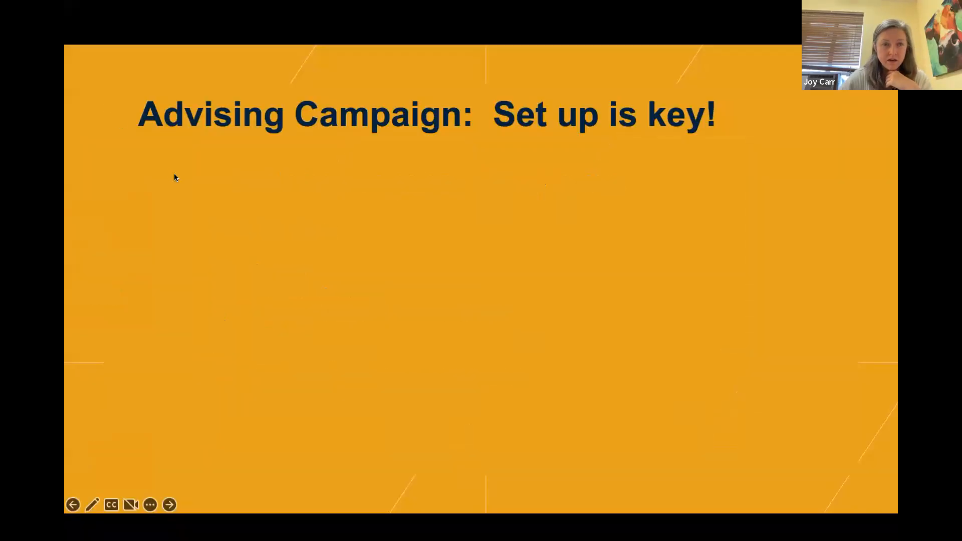
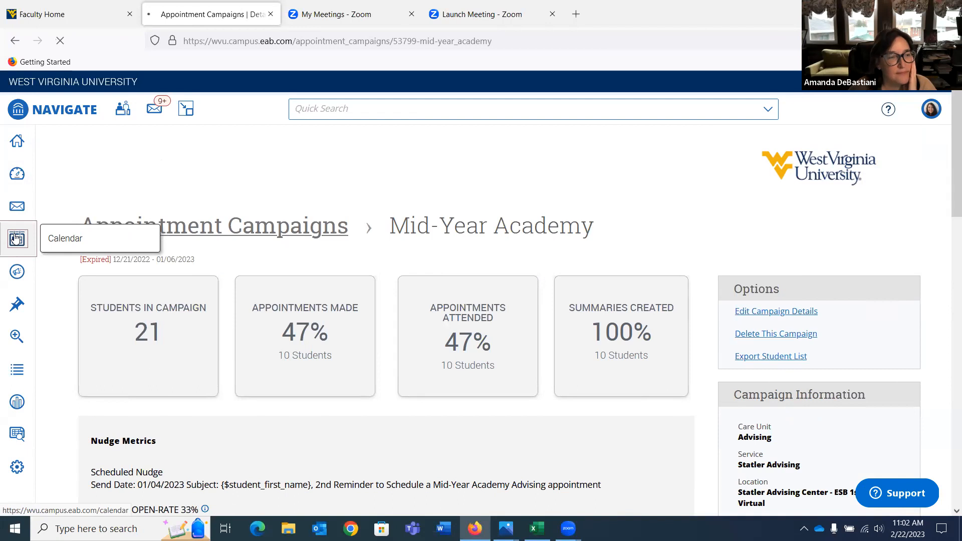
Open the Navigate calendar, look over its February 2023 month view, and open the calendar's settings and sync page
click(16, 238)
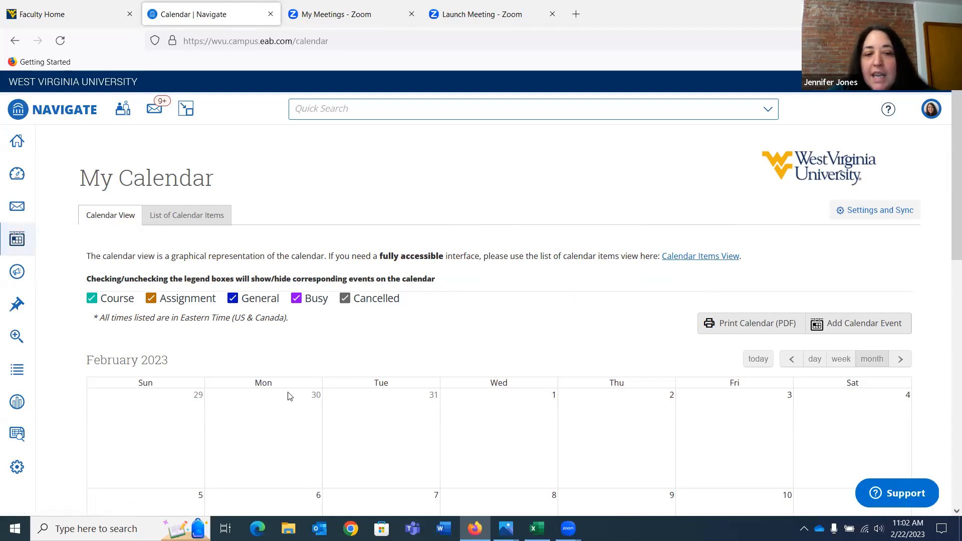
scroll(454, 386, down, 2)
scroll(454, 386, up, 1)
scroll(454, 386, down, 1)
scroll(451, 386, up, 2)
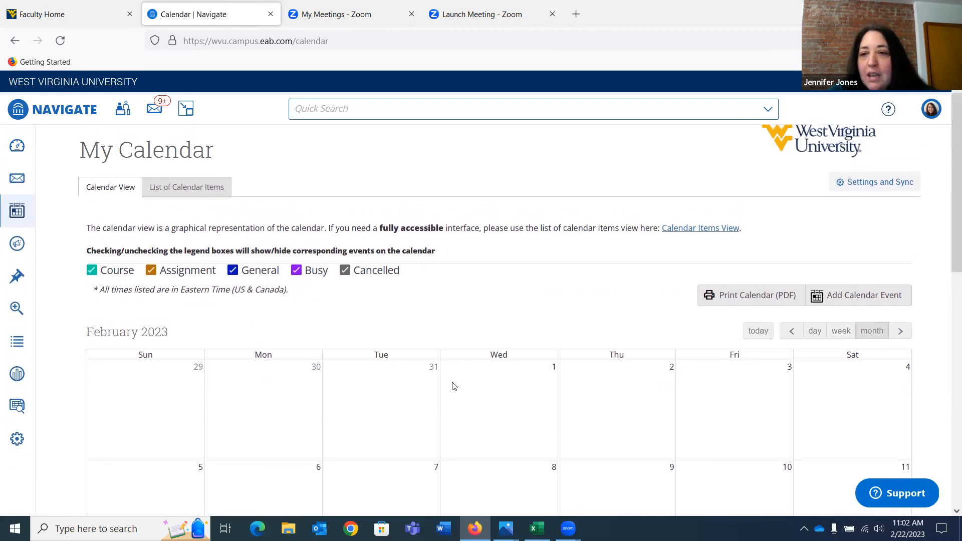
scroll(500, 319, up, 1)
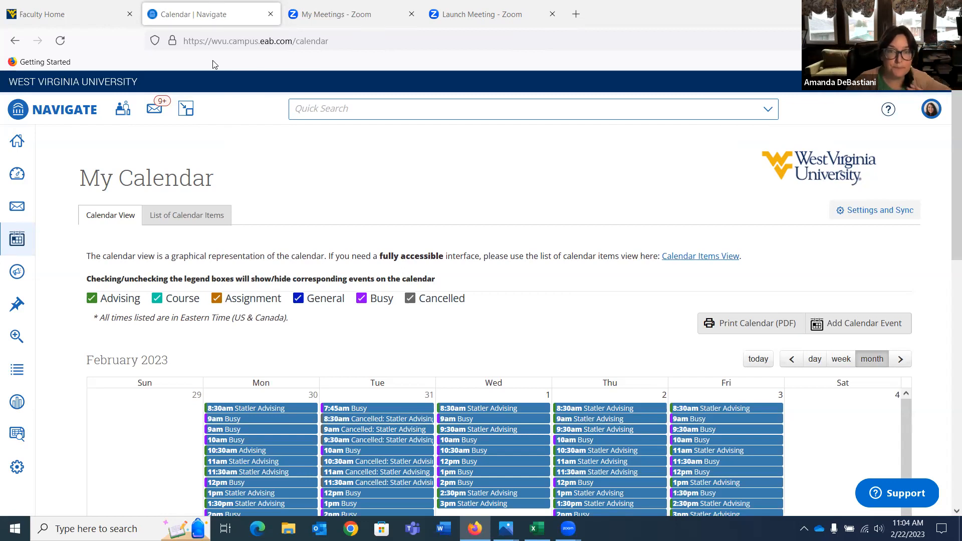
click(872, 215)
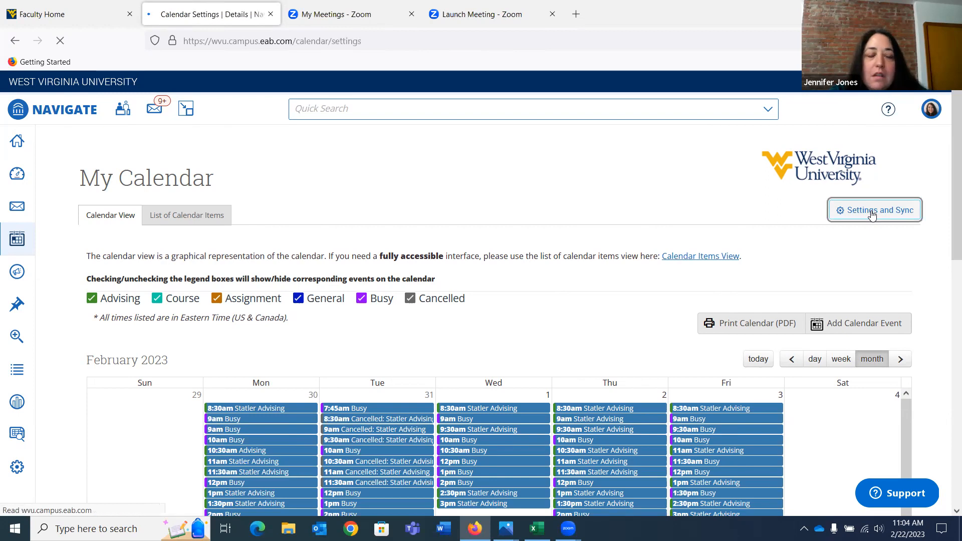